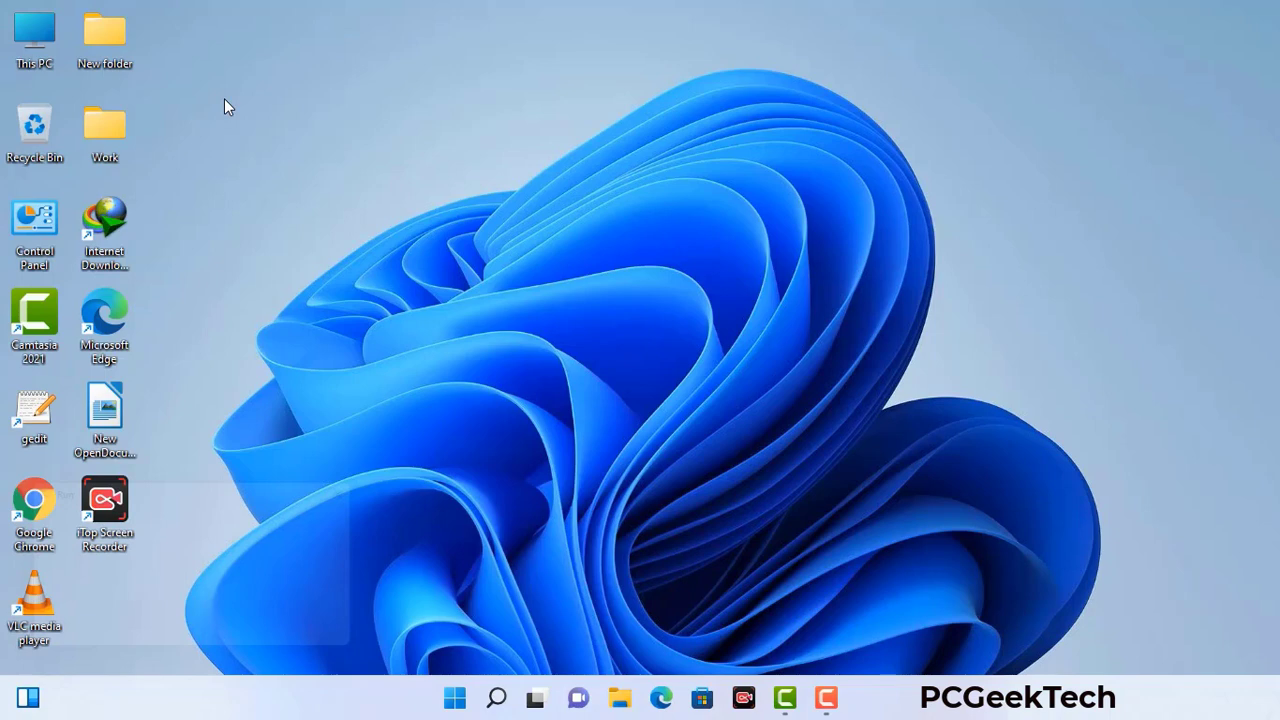
Step: Run msconfig to open the System Configuration utility
key(super+r)
drag(218, 487, 563, 159)
click(508, 251)
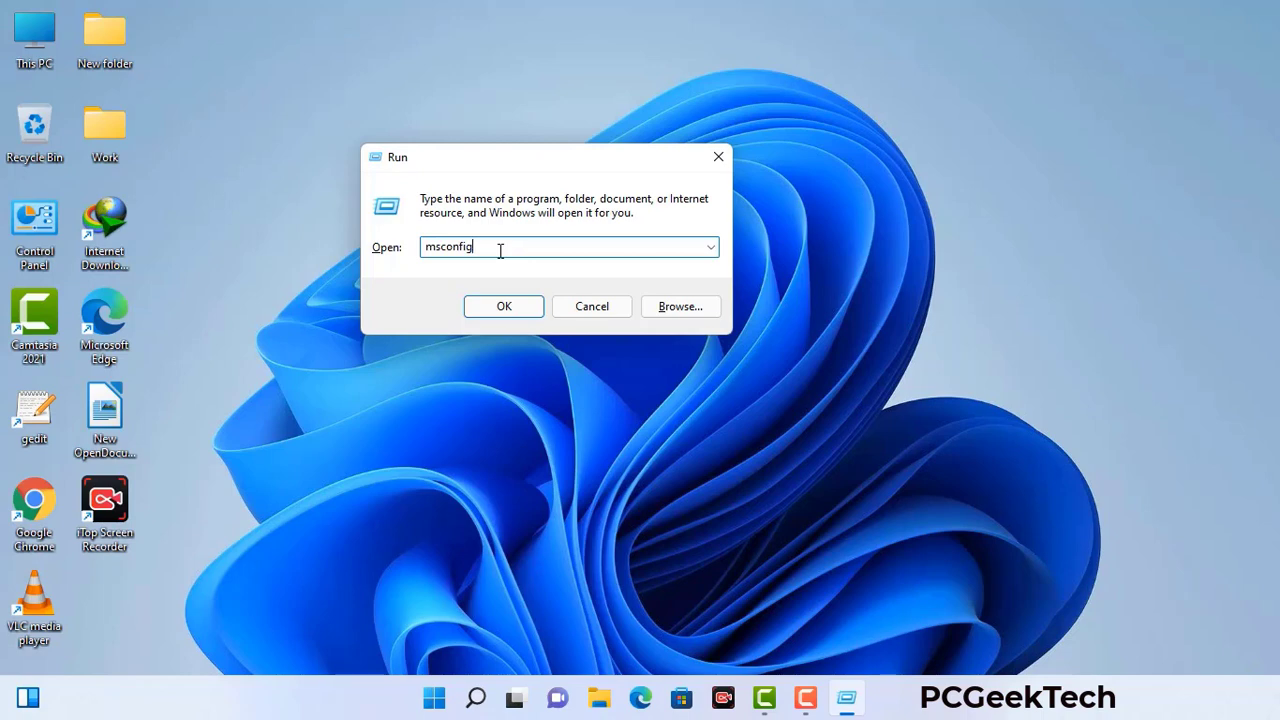
click(494, 312)
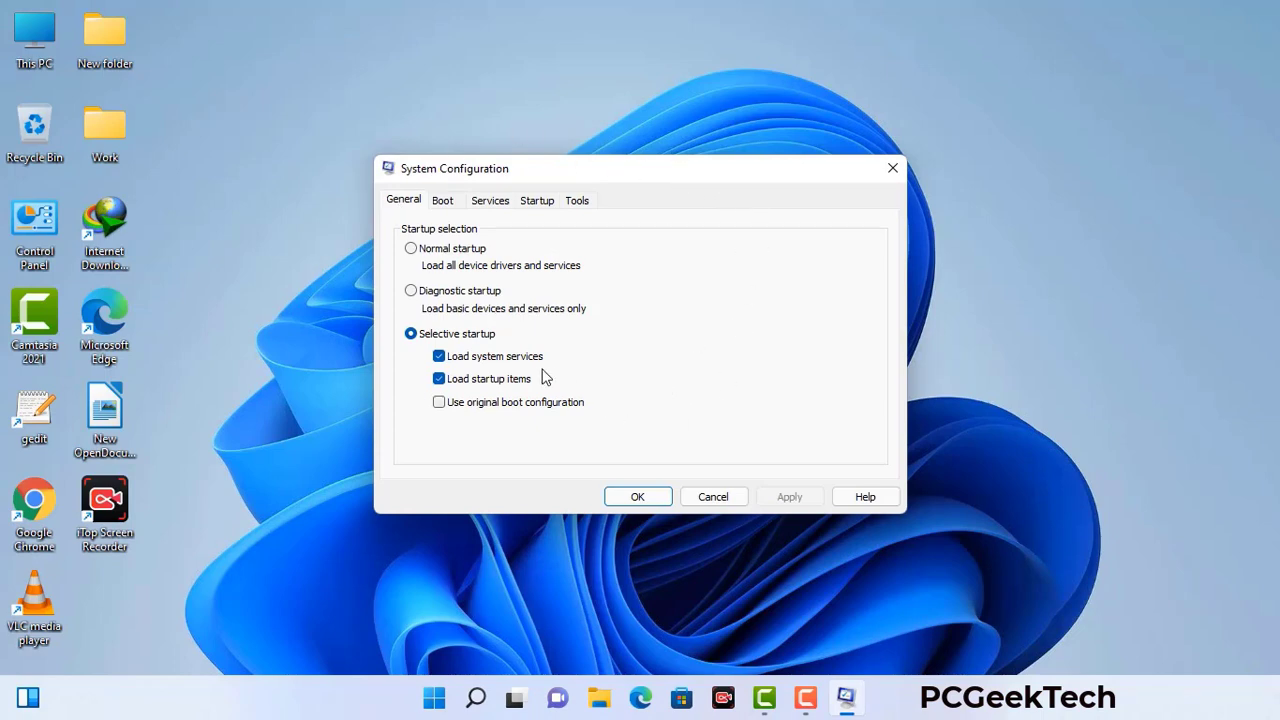
Step: Enable Safe boot with the Network option in the boot settings, then apply and confirm the configuration
click(445, 202)
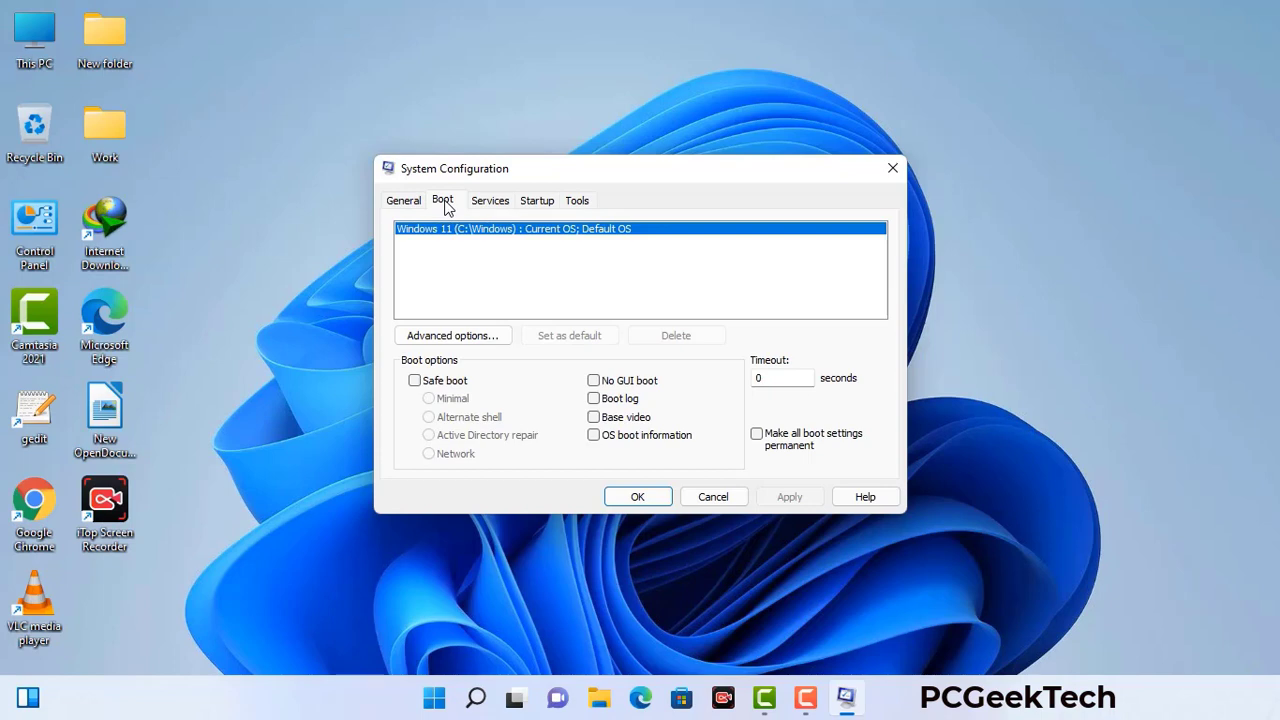
click(414, 381)
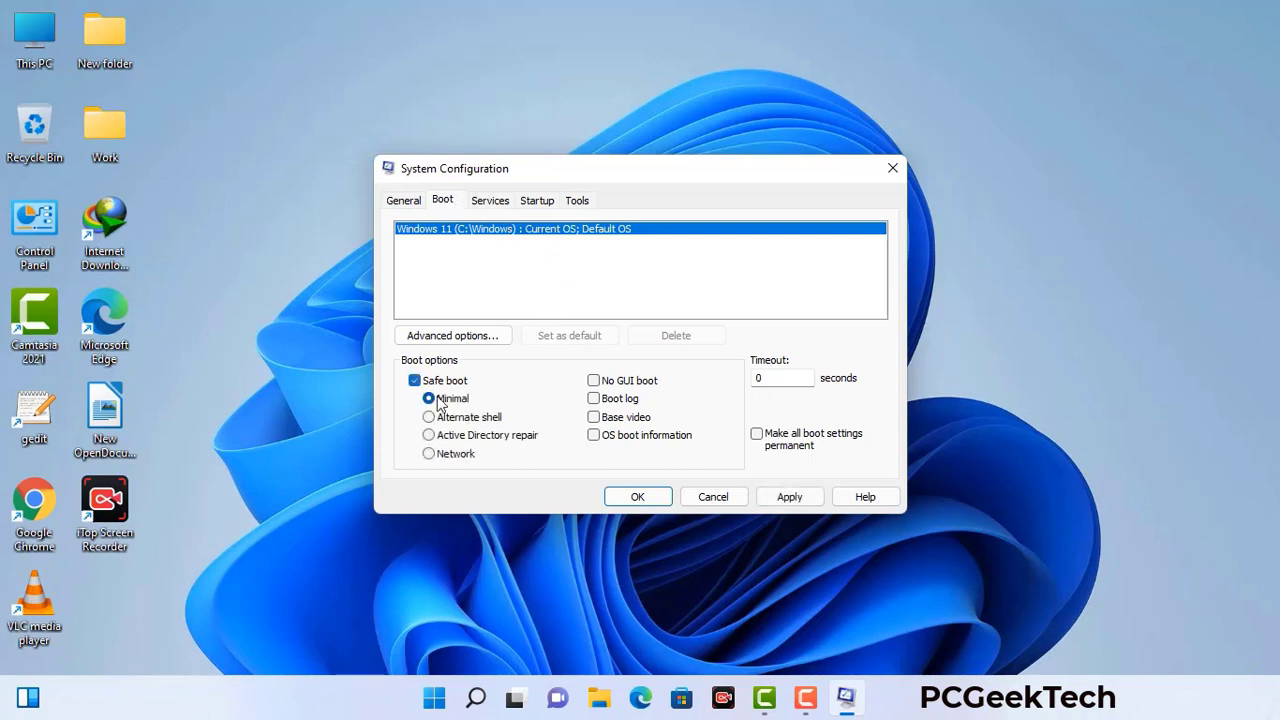
click(455, 455)
click(789, 497)
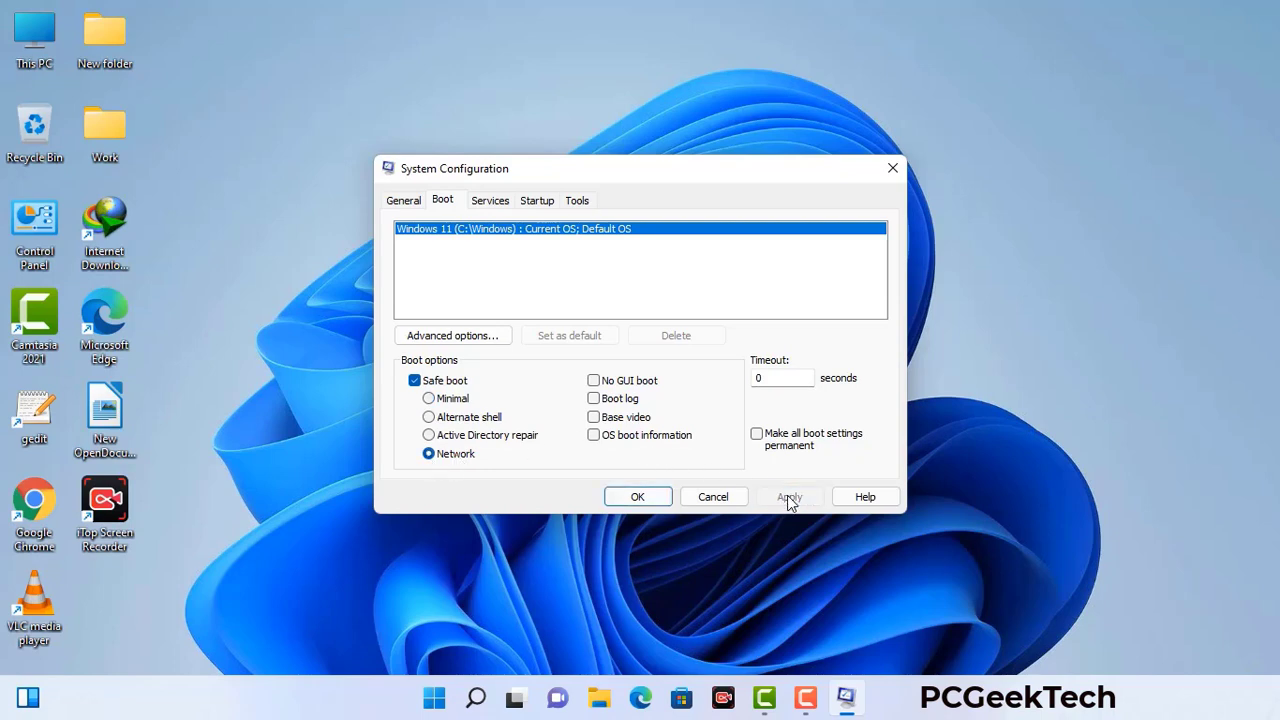
click(637, 497)
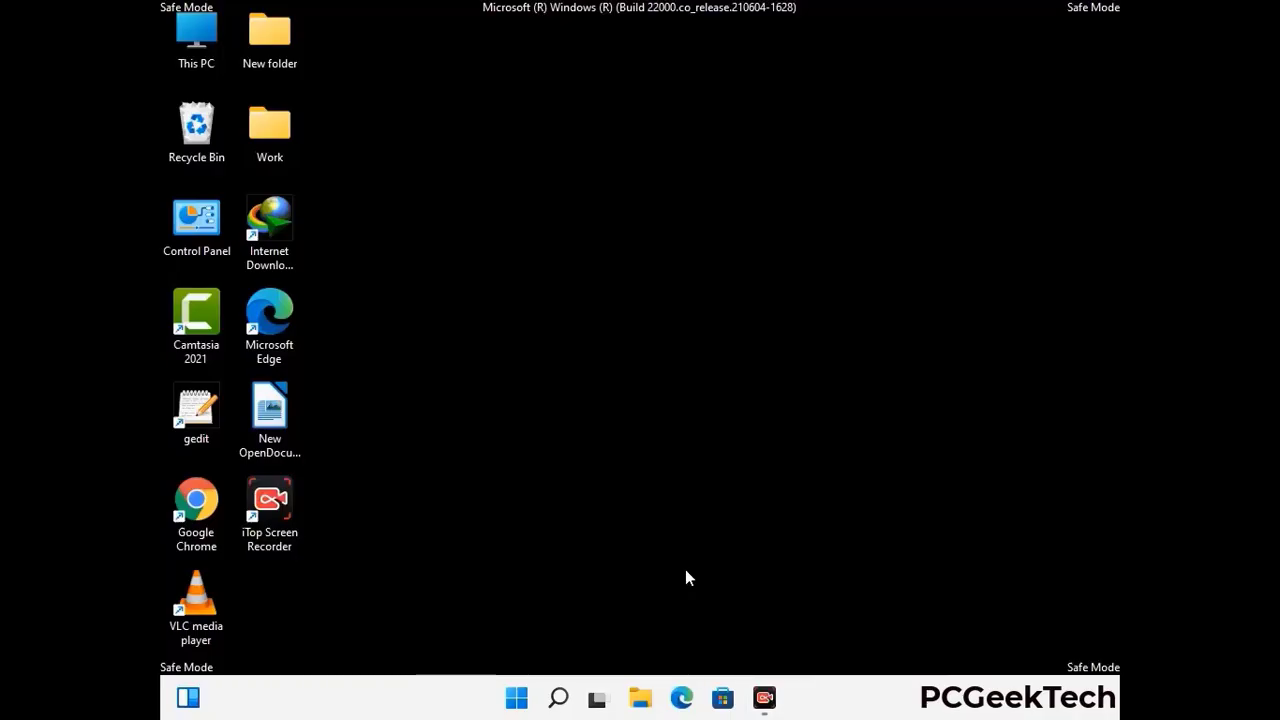
Step: Set File Explorer Options in Control Panel to show hidden files, folders, and drives, and close Control Panel
double_click(197, 237)
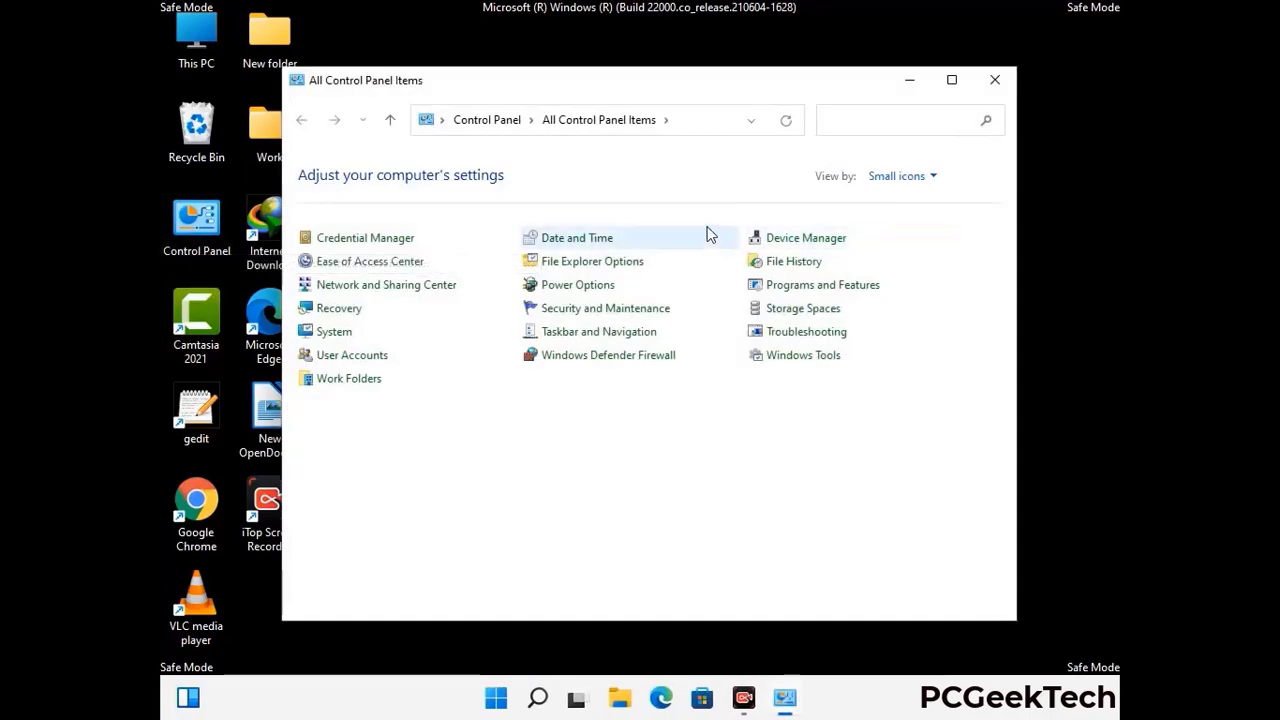
click(617, 265)
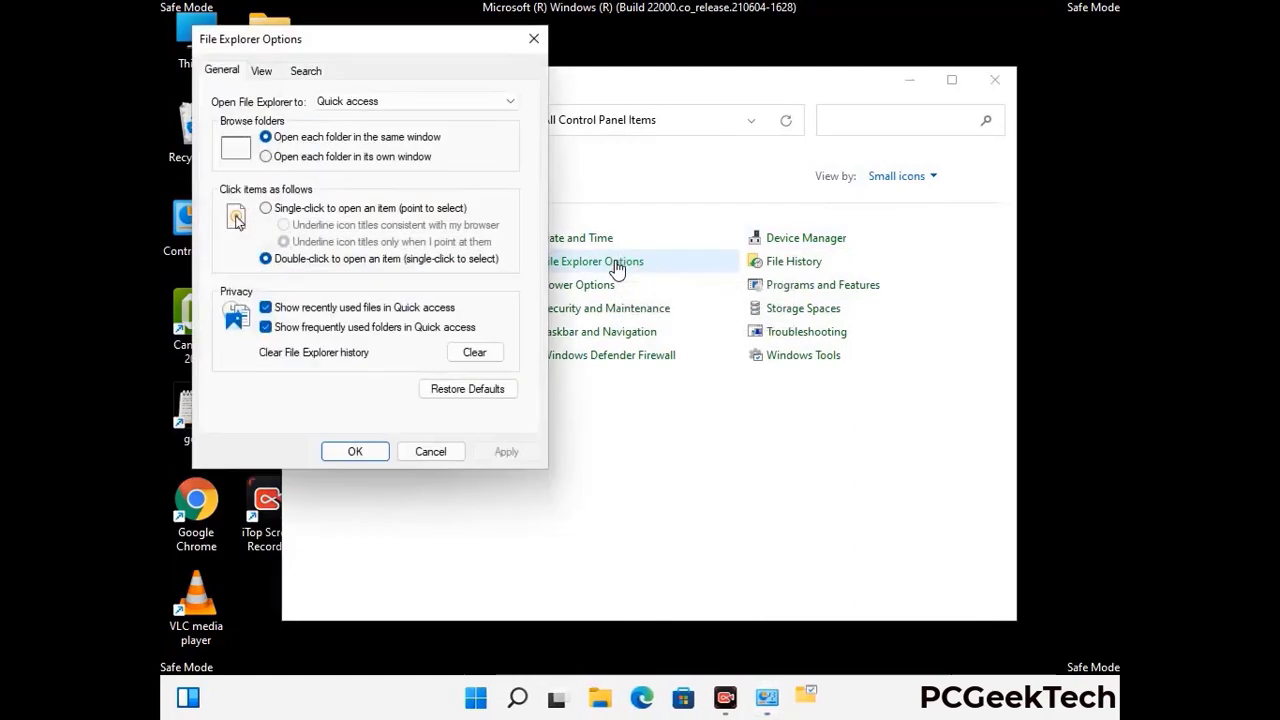
click(262, 71)
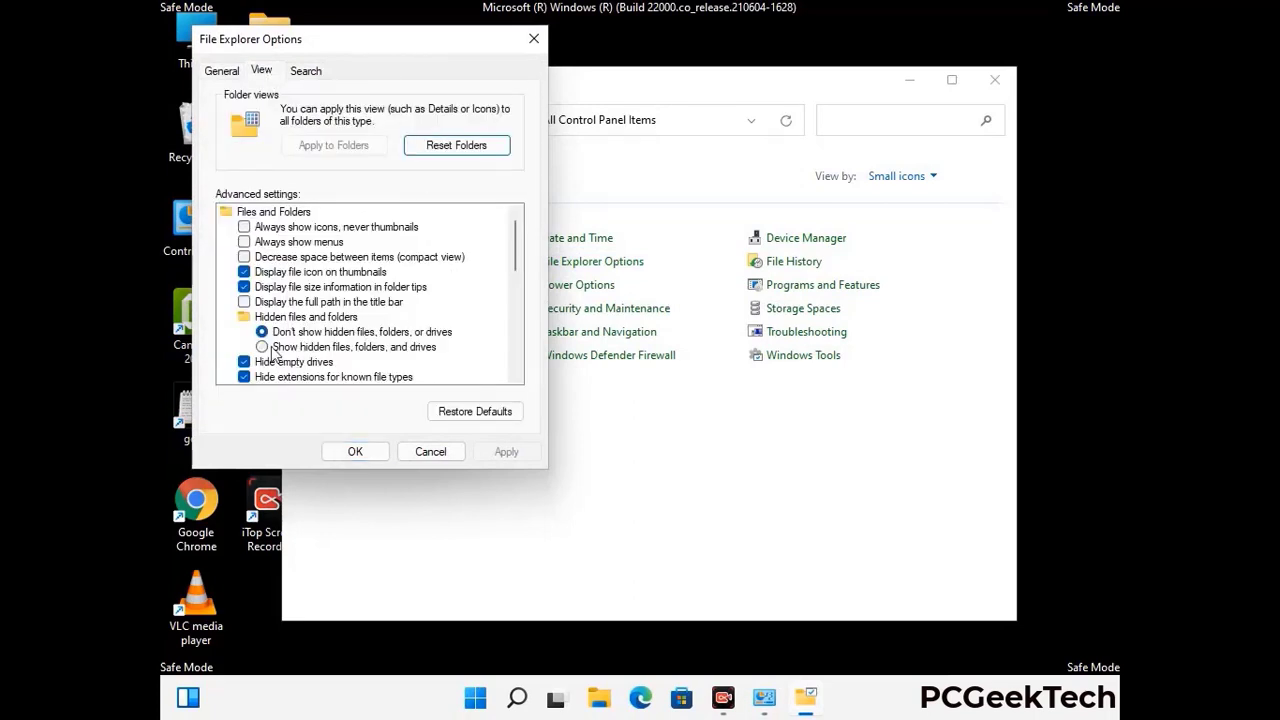
click(262, 347)
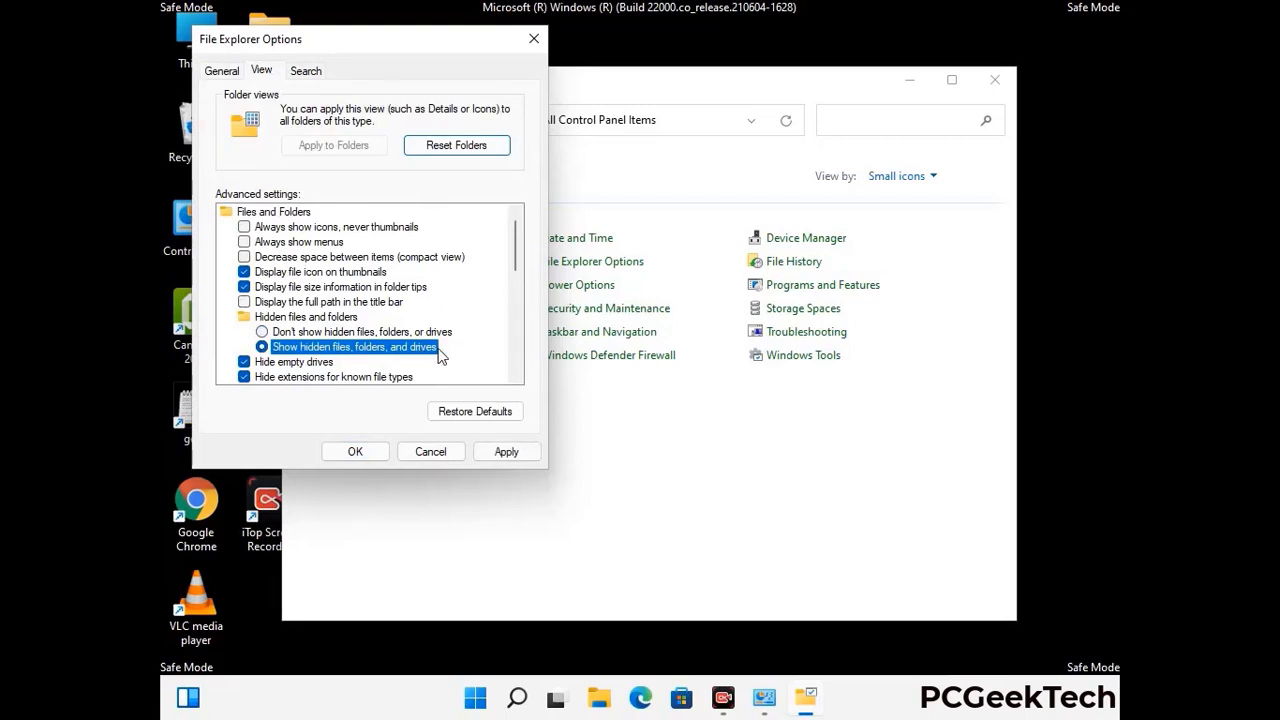
click(506, 452)
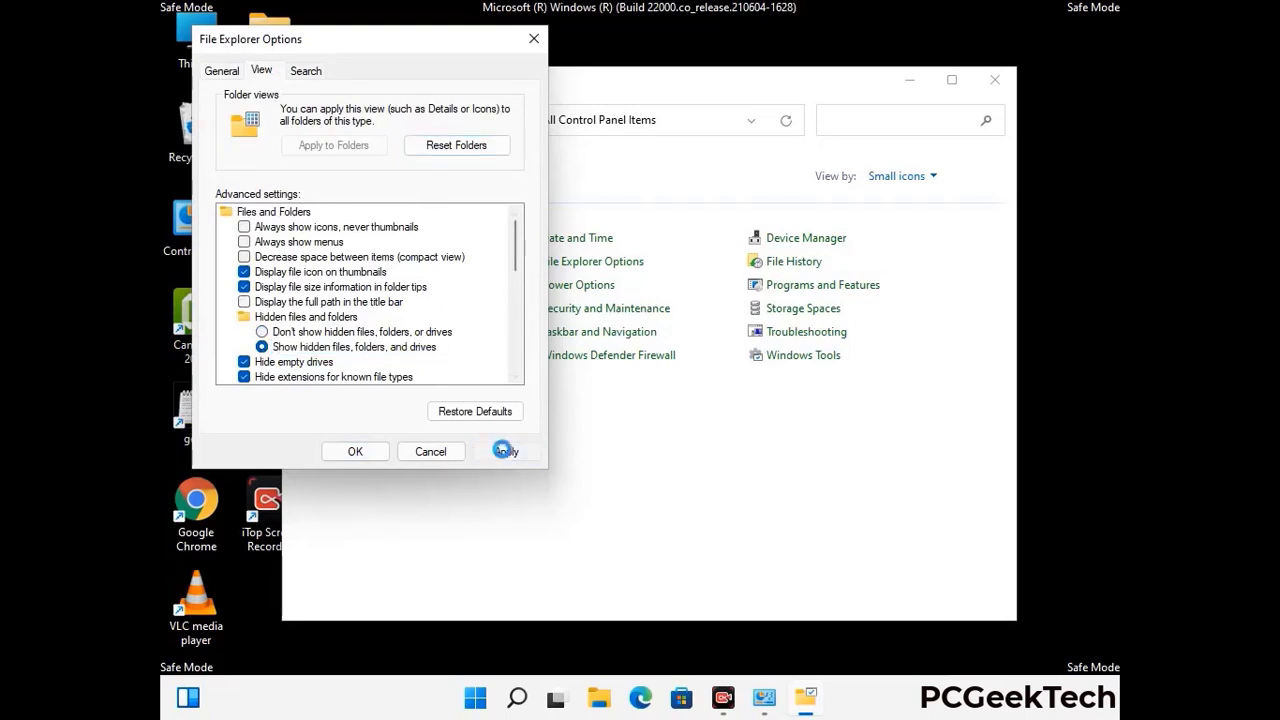
click(336, 454)
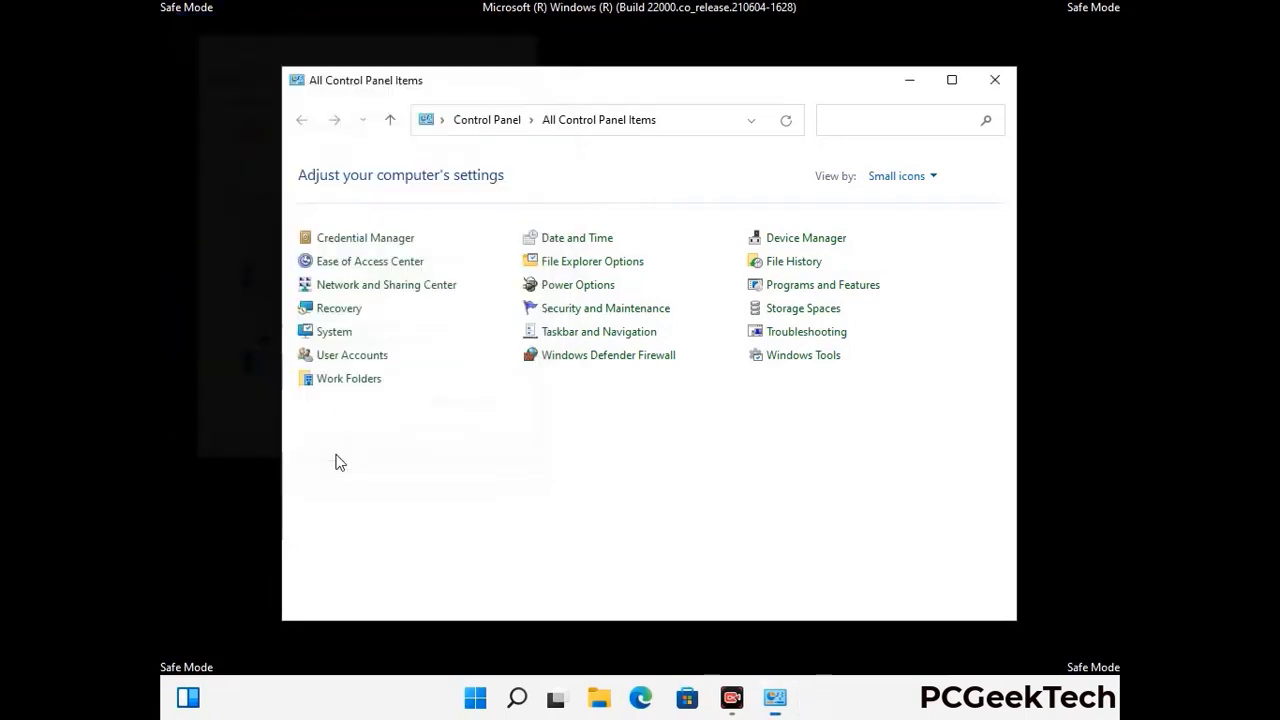
click(994, 80)
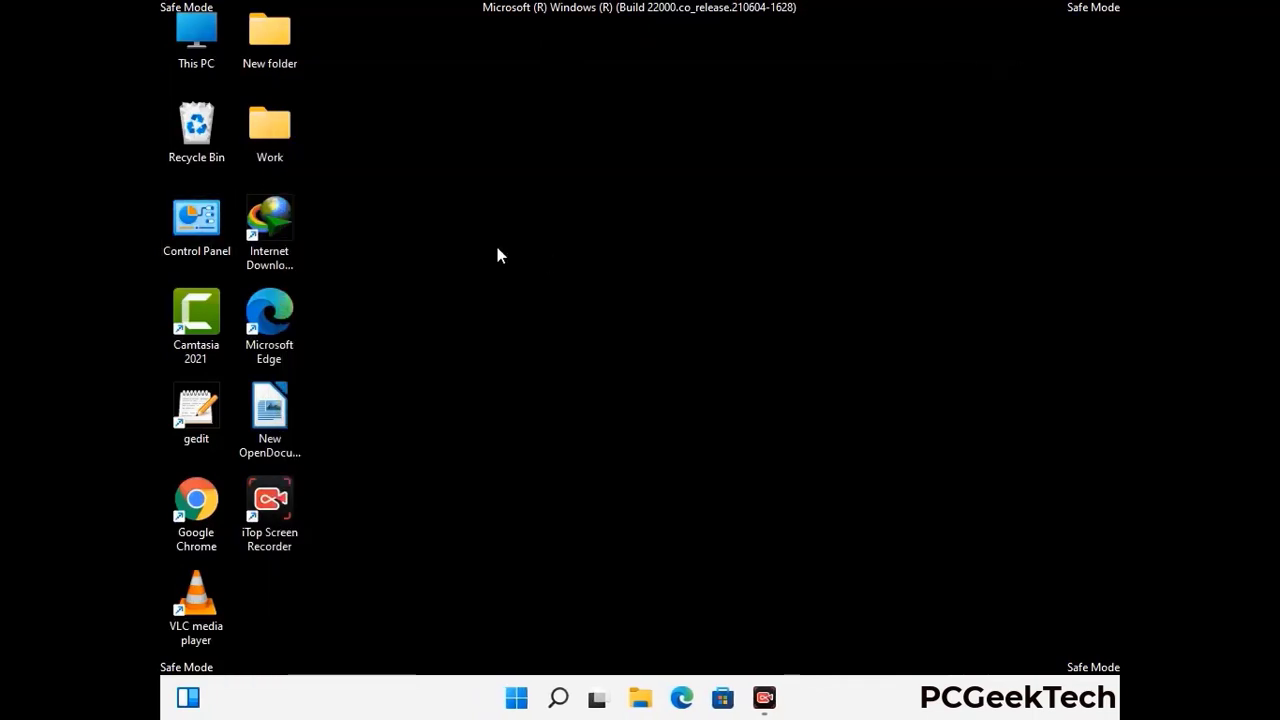
Step: Browse to the C:\Windows\System32\drivers\etc folder from This PC
double_click(190, 62)
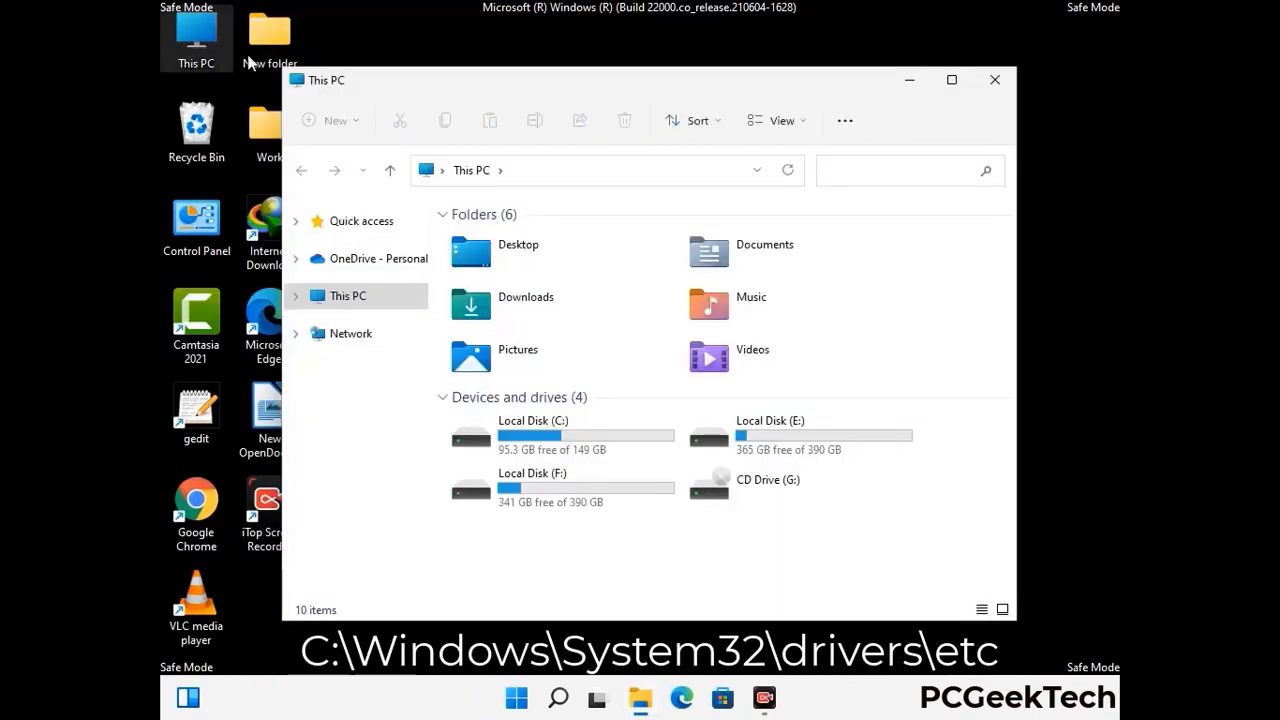
double_click(562, 439)
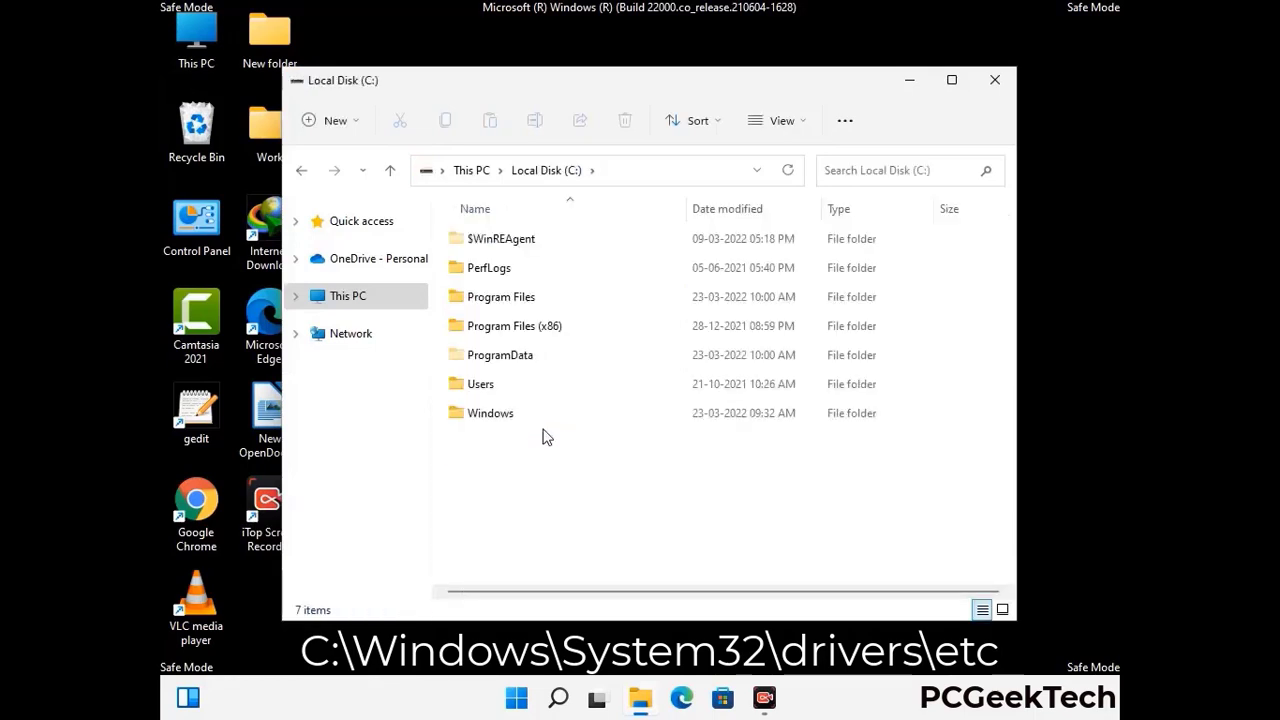
click(480, 420)
double_click(480, 418)
scroll(645, 425, down, 5)
scroll(630, 432, down, 12)
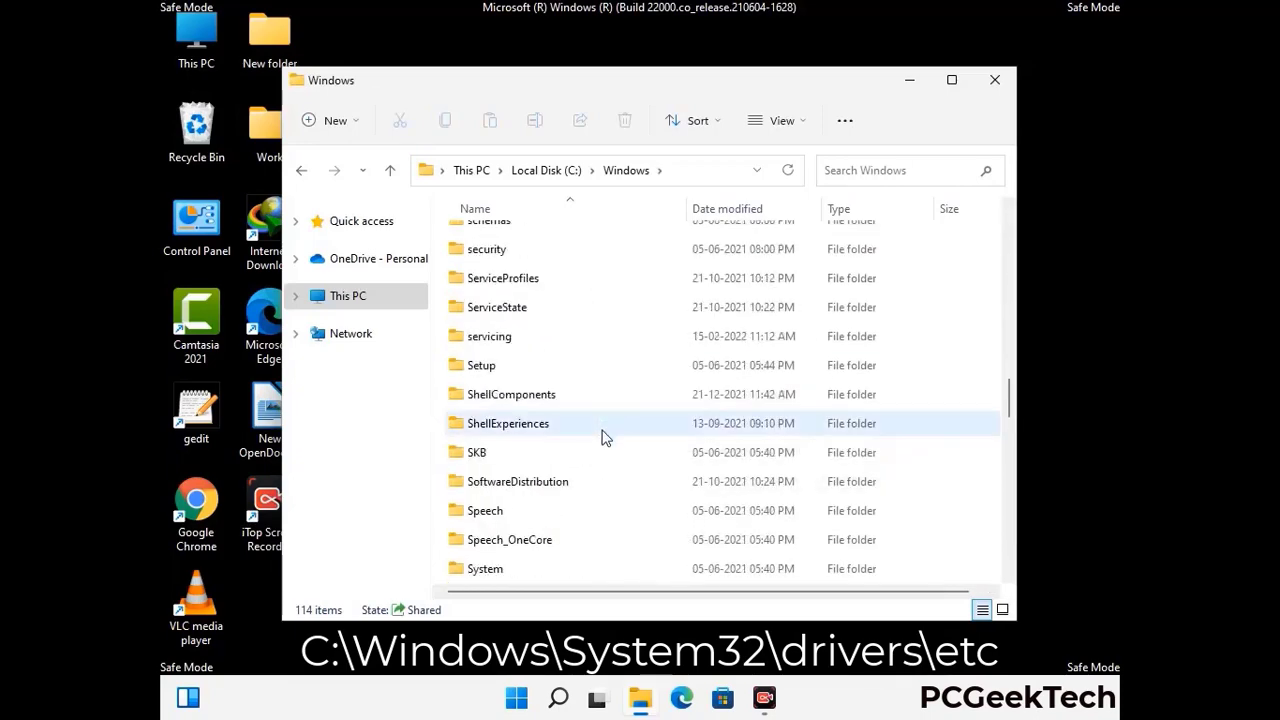
scroll(600, 440, down, 2)
double_click(489, 423)
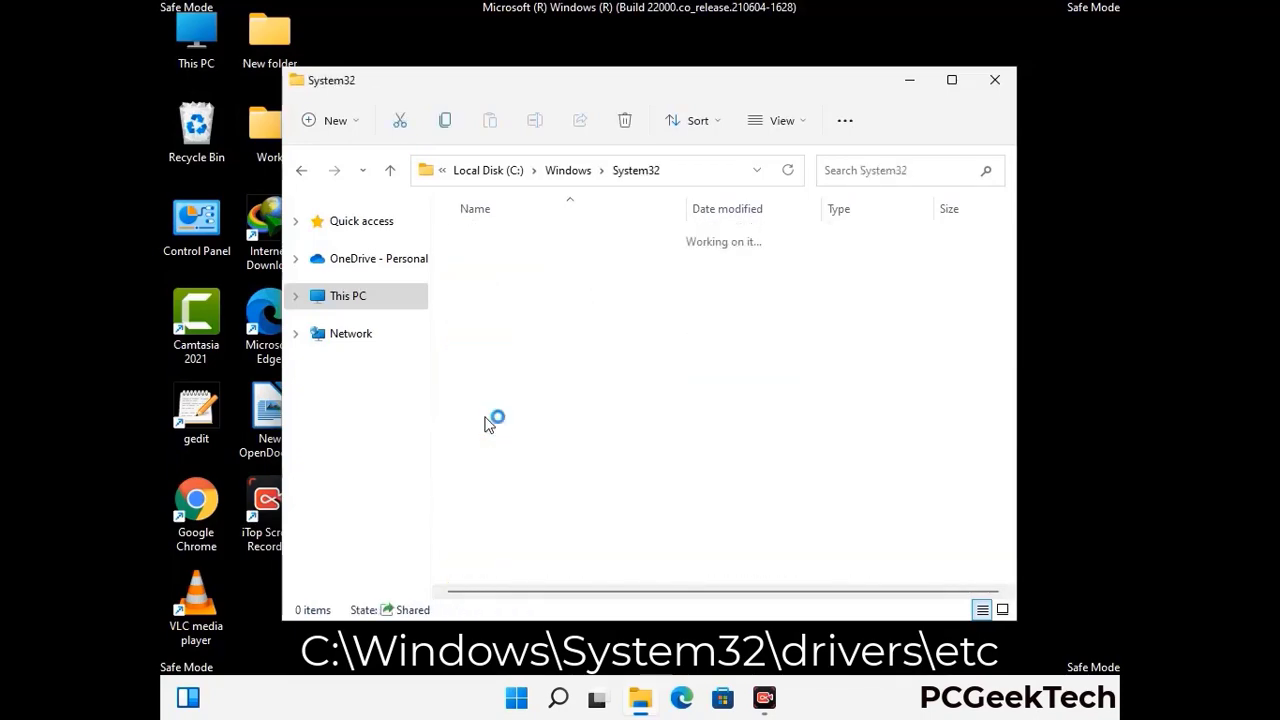
scroll(549, 432, down, 5)
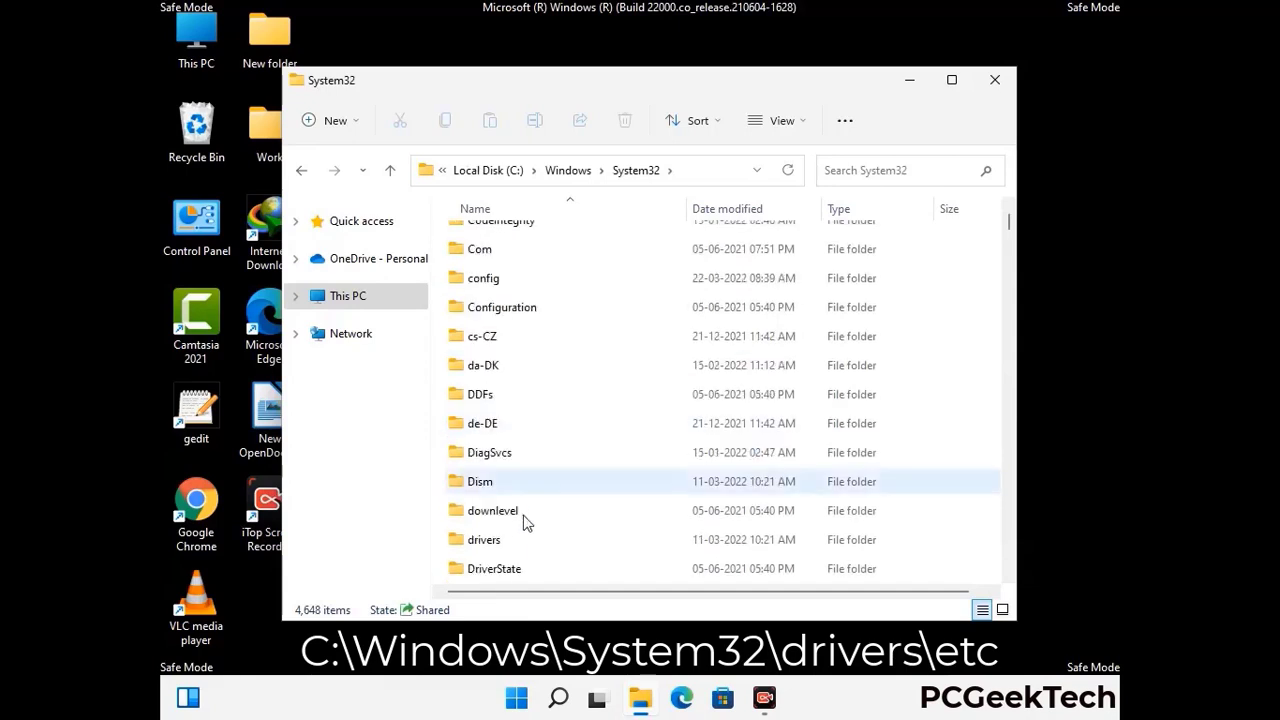
double_click(490, 541)
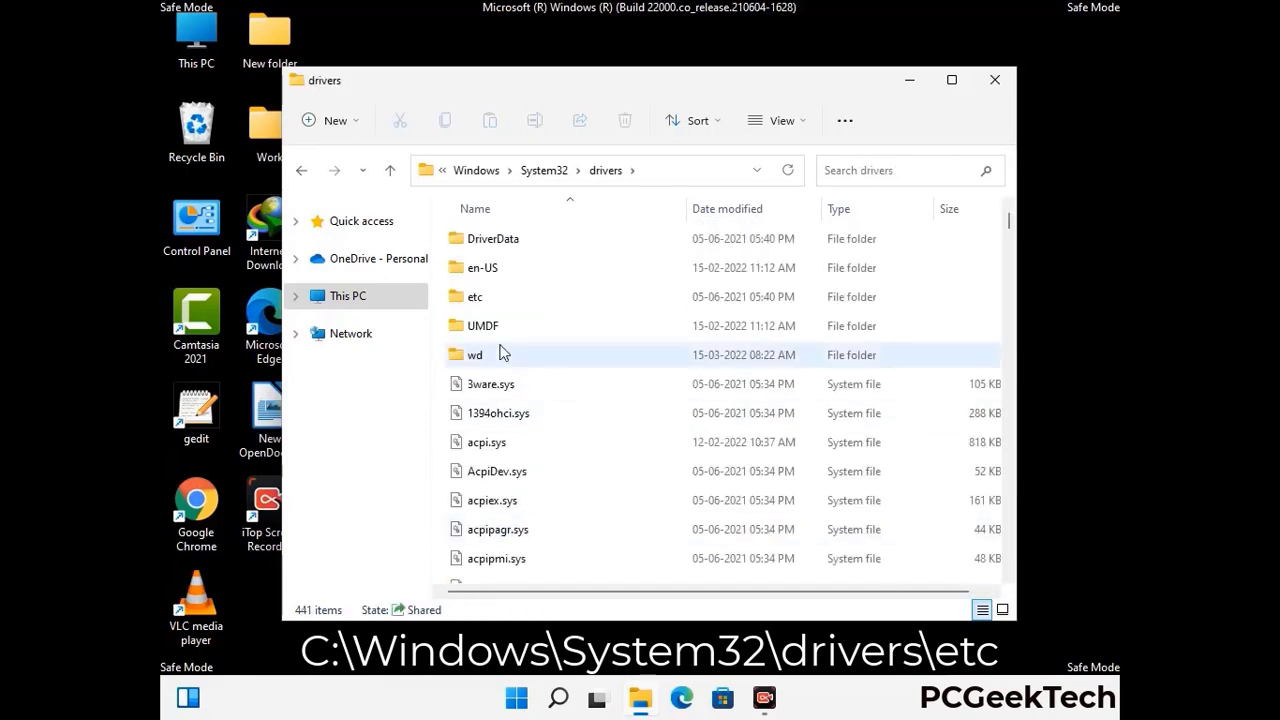
double_click(475, 297)
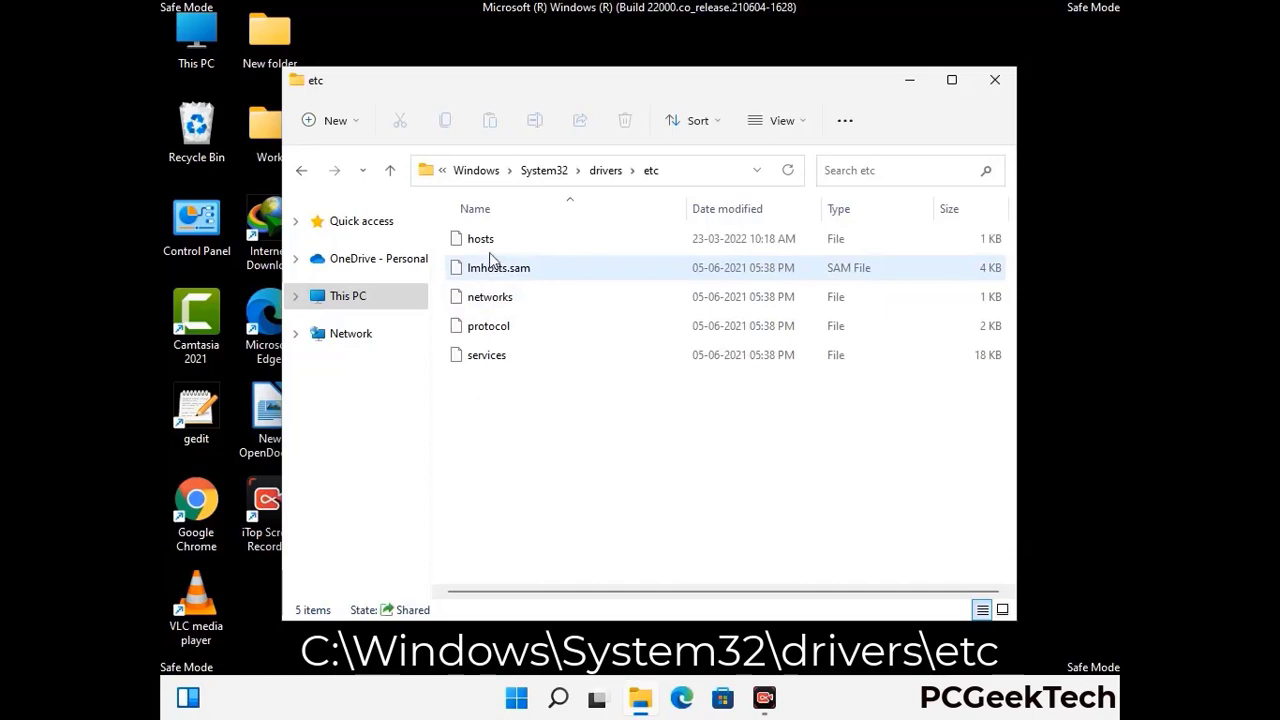
Step: Open the hosts file with Notepad and move its window to show the text in full
click(488, 243)
double_click(490, 243)
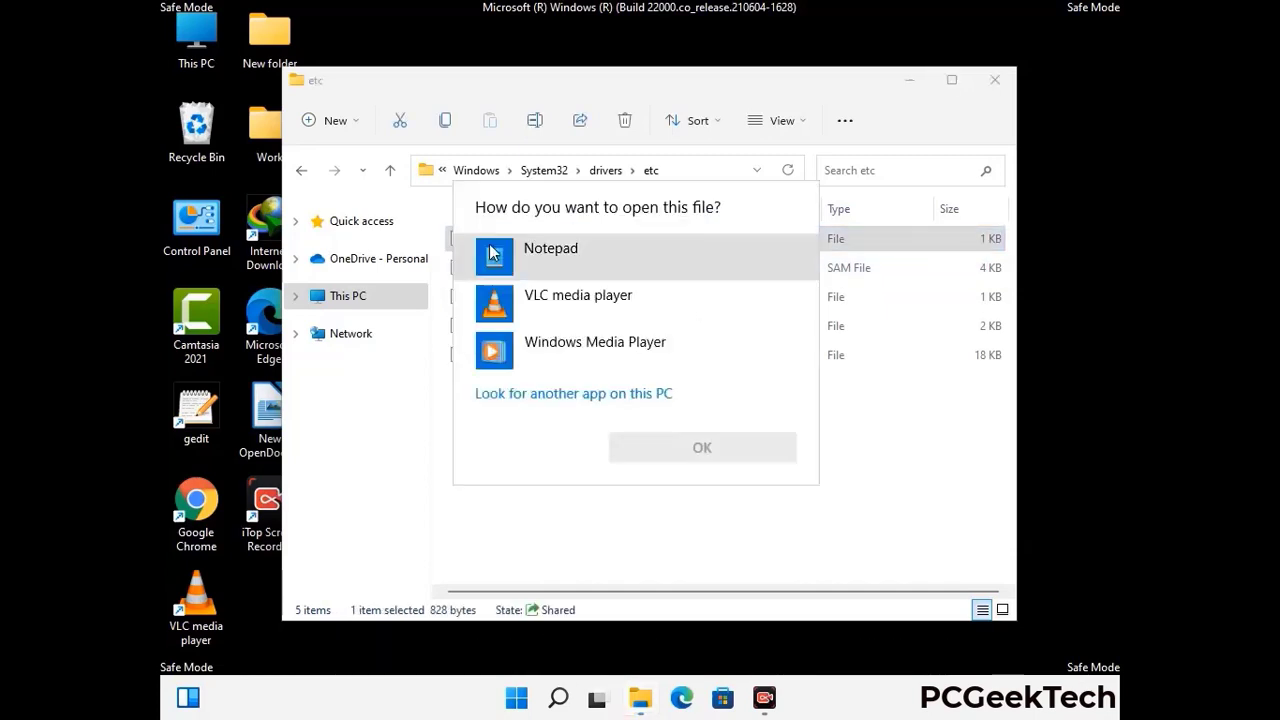
click(580, 257)
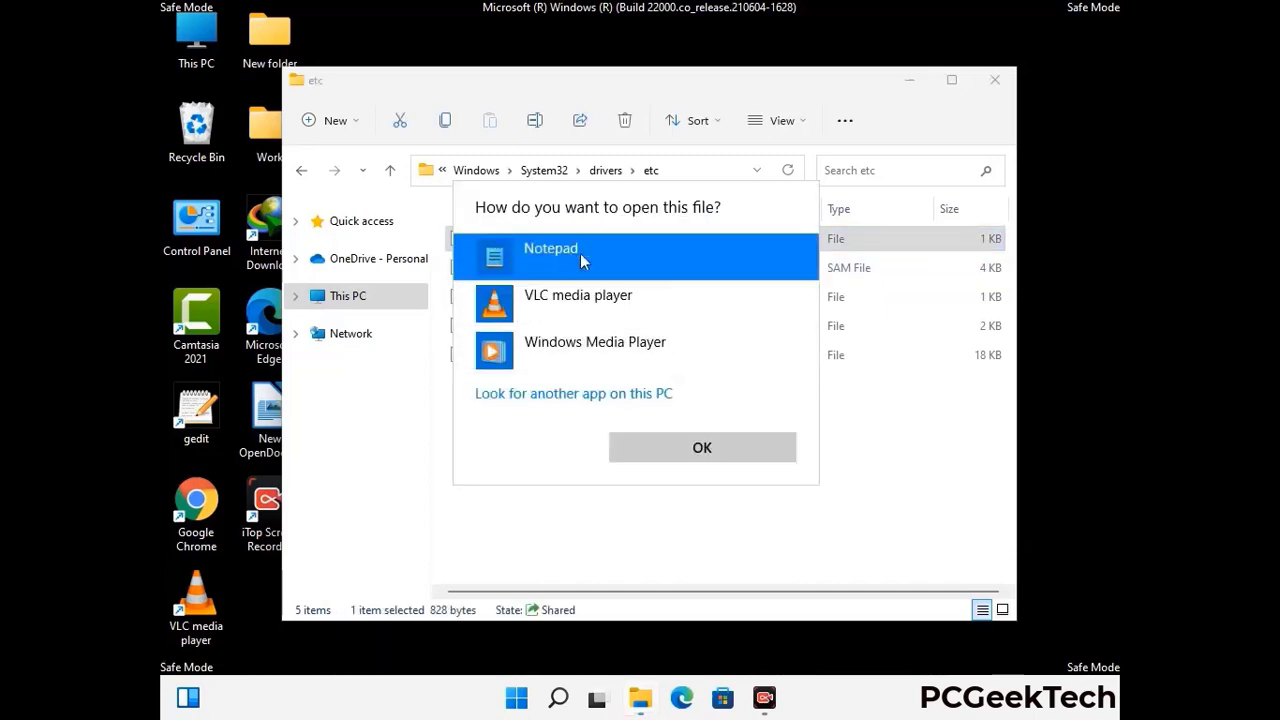
click(703, 451)
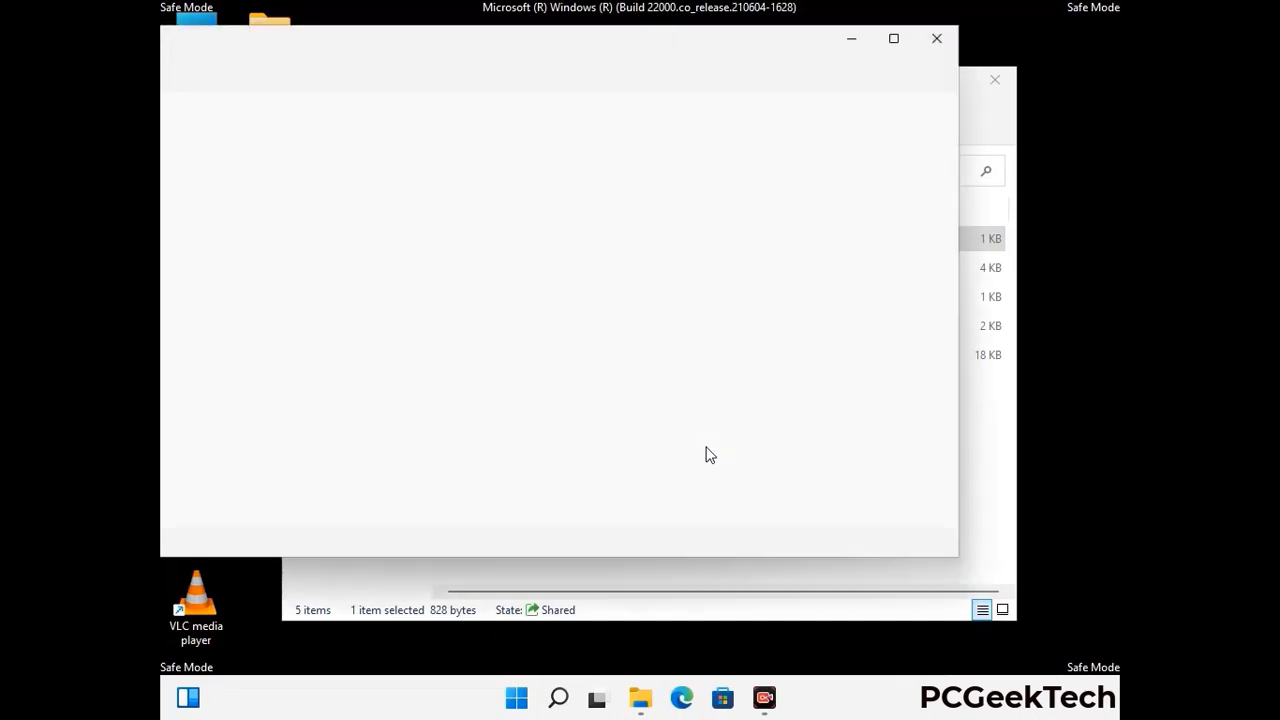
drag(596, 57, 668, 57)
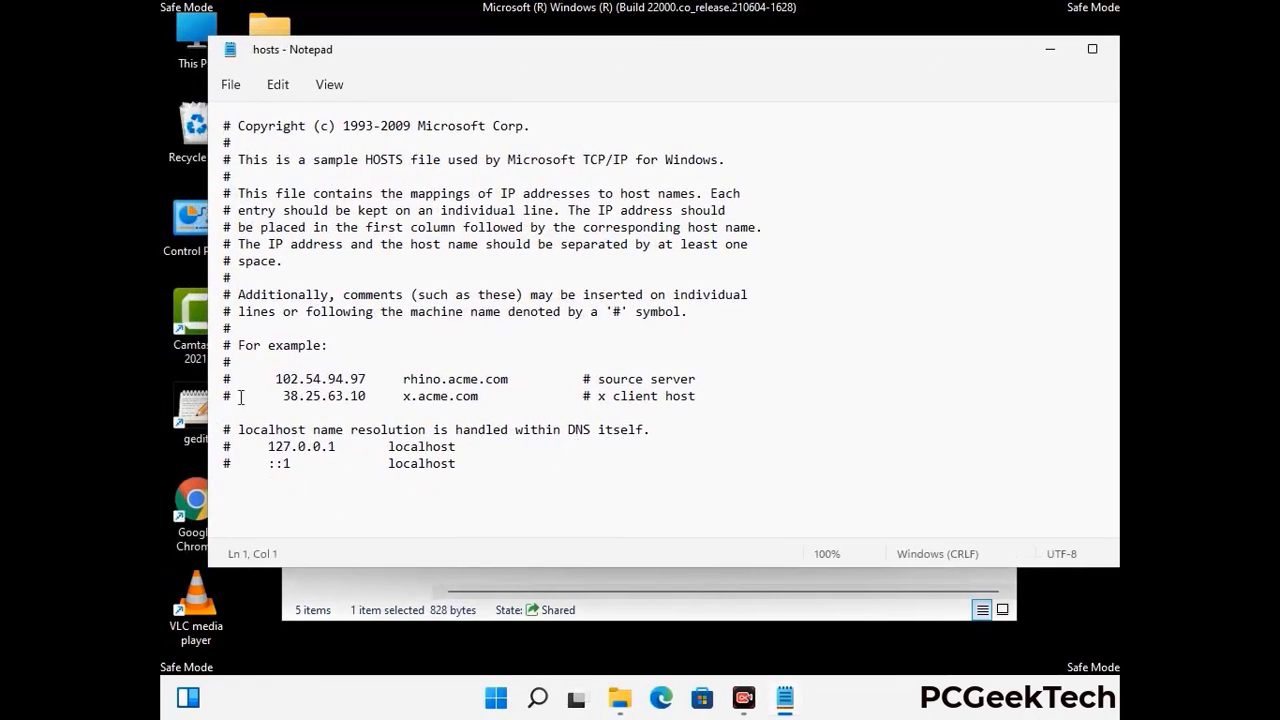
Step: Add empty lines after the last localhost entry, save the hosts file, and close Notepad and the etc folder
click(479, 469)
key(Return)
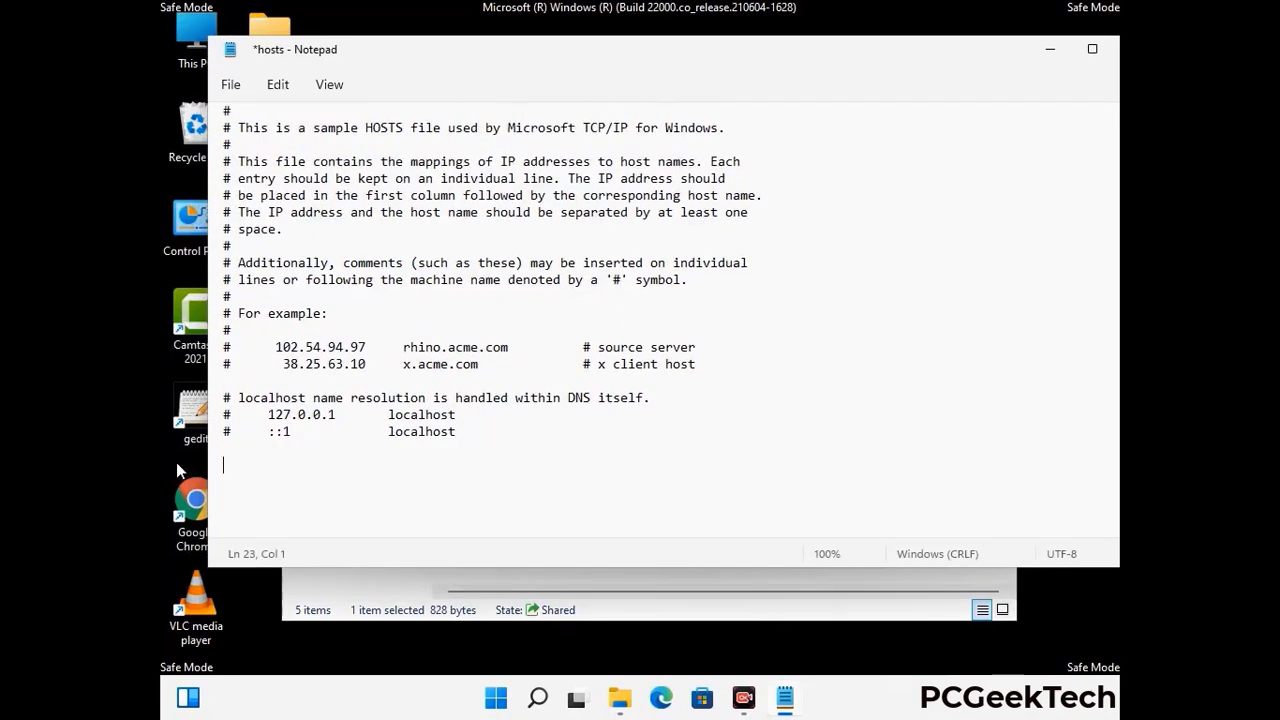
click(231, 86)
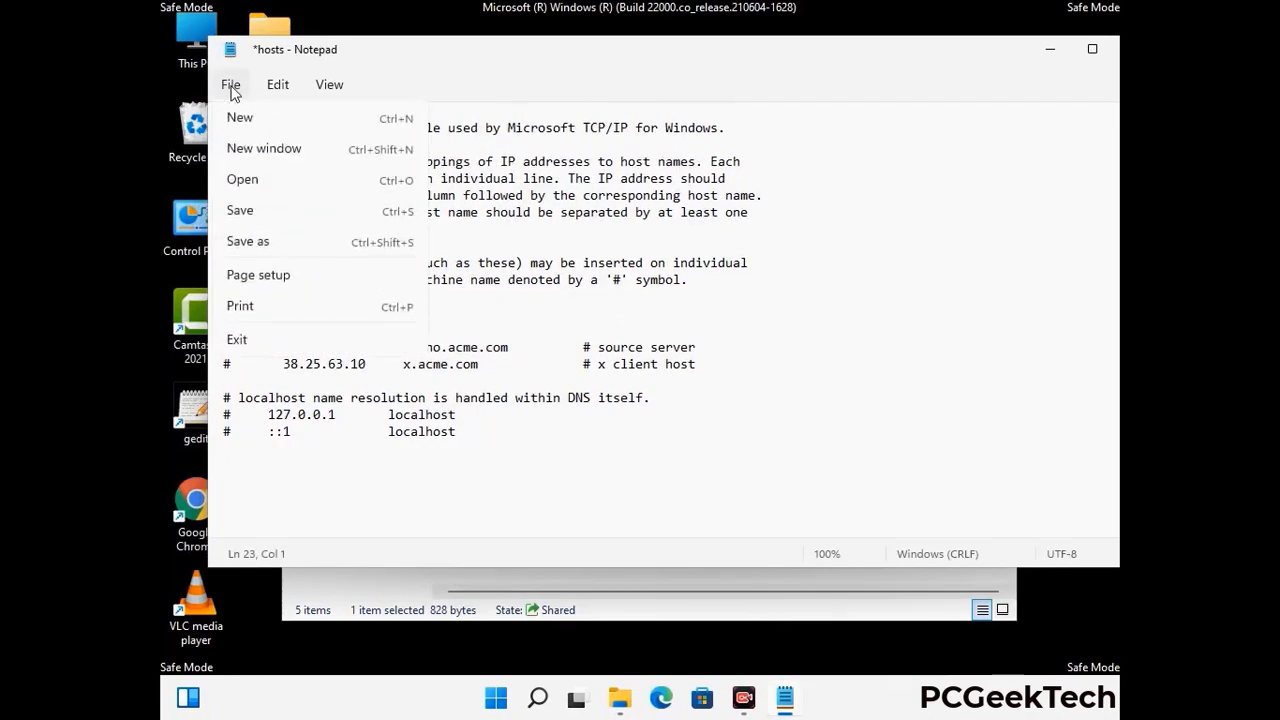
click(240, 212)
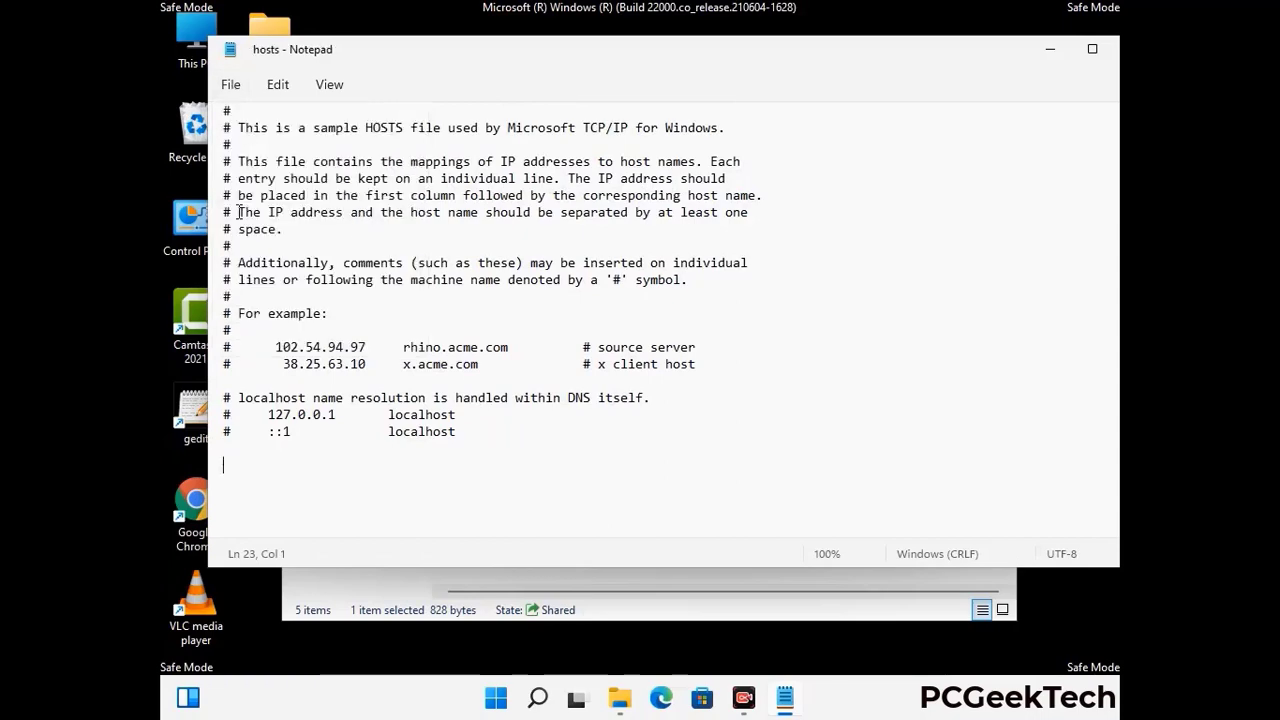
drag(966, 60, 822, 64)
click(986, 52)
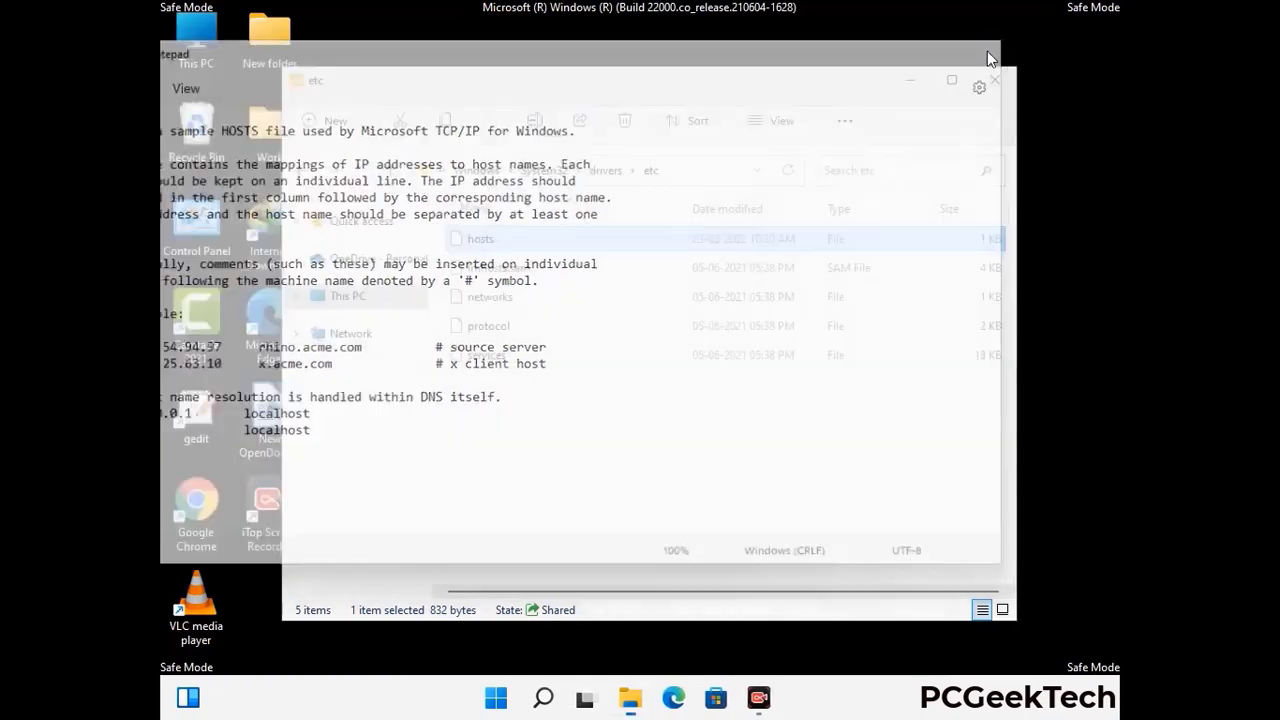
click(995, 80)
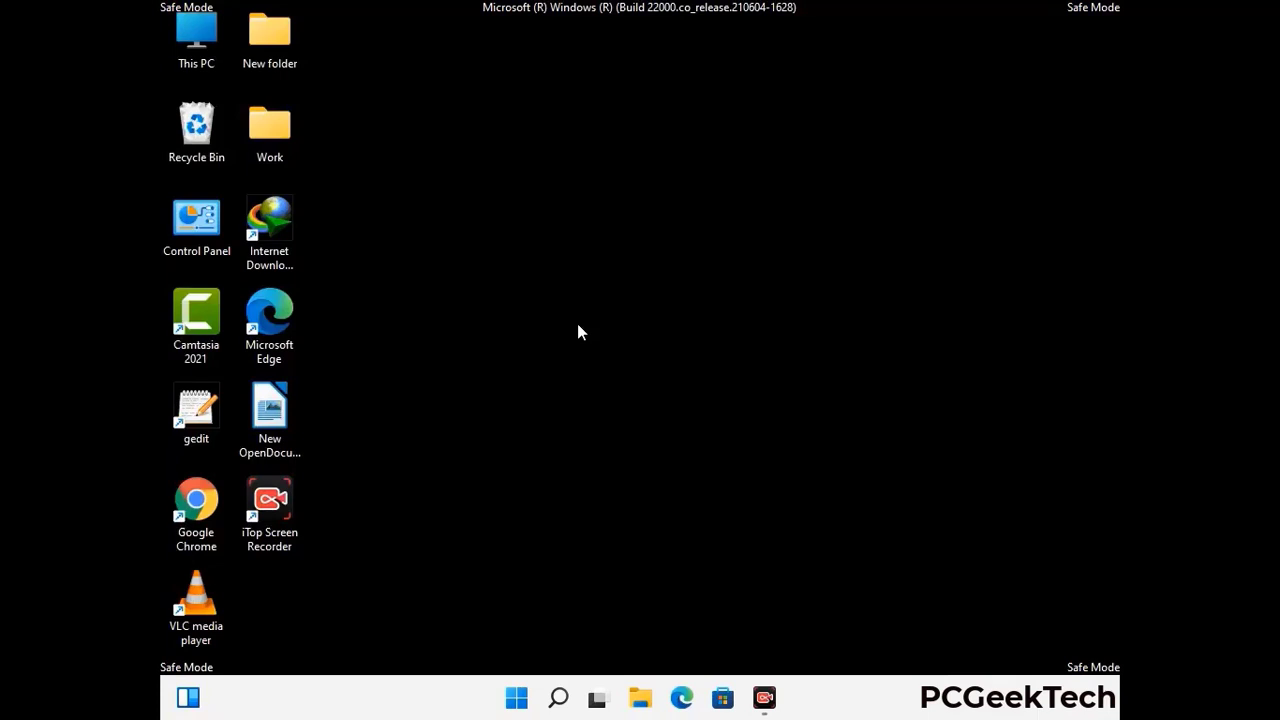
Step: Run %appdata% to open the AppData Roaming folder and look through its subfolders
key(super+r)
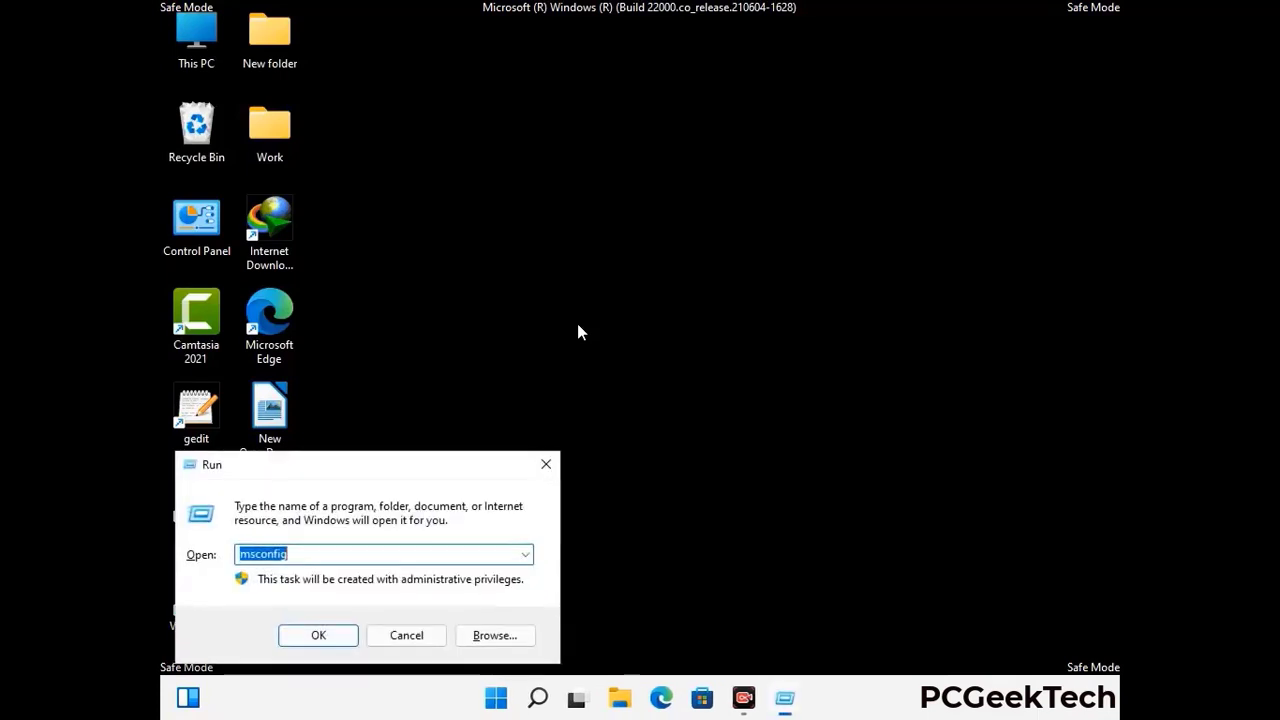
drag(366, 458, 593, 197)
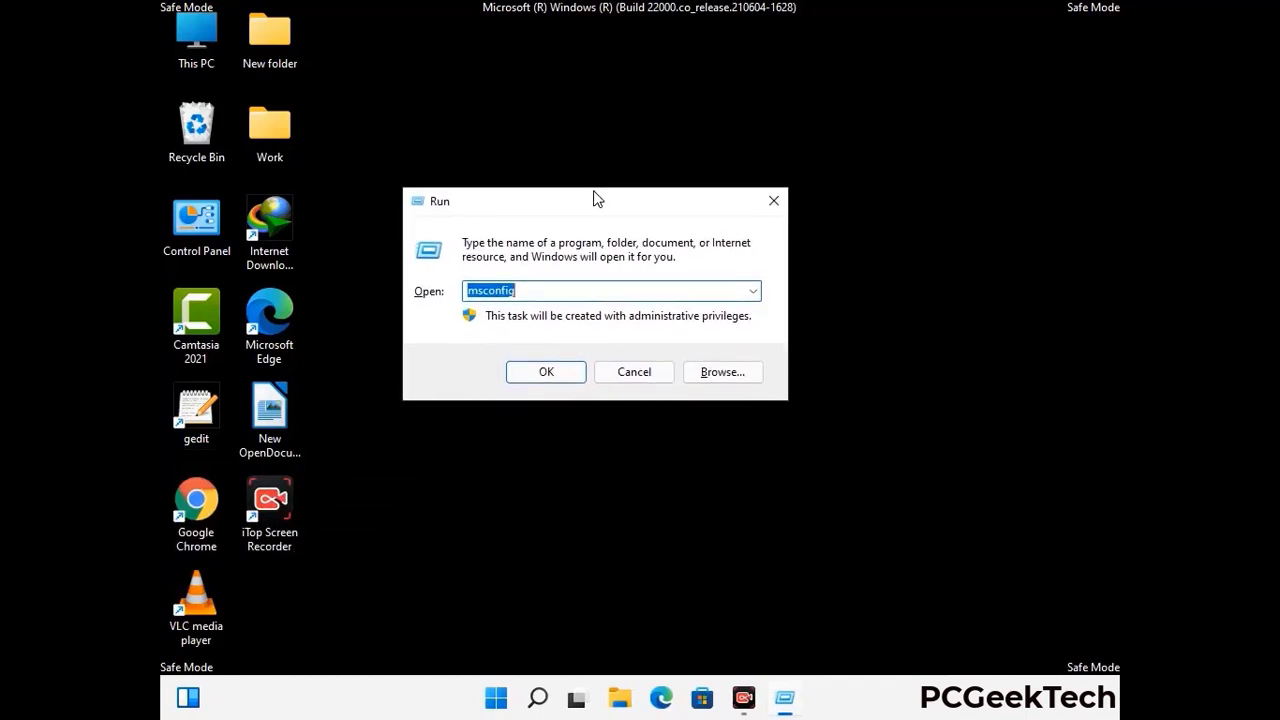
text(%)
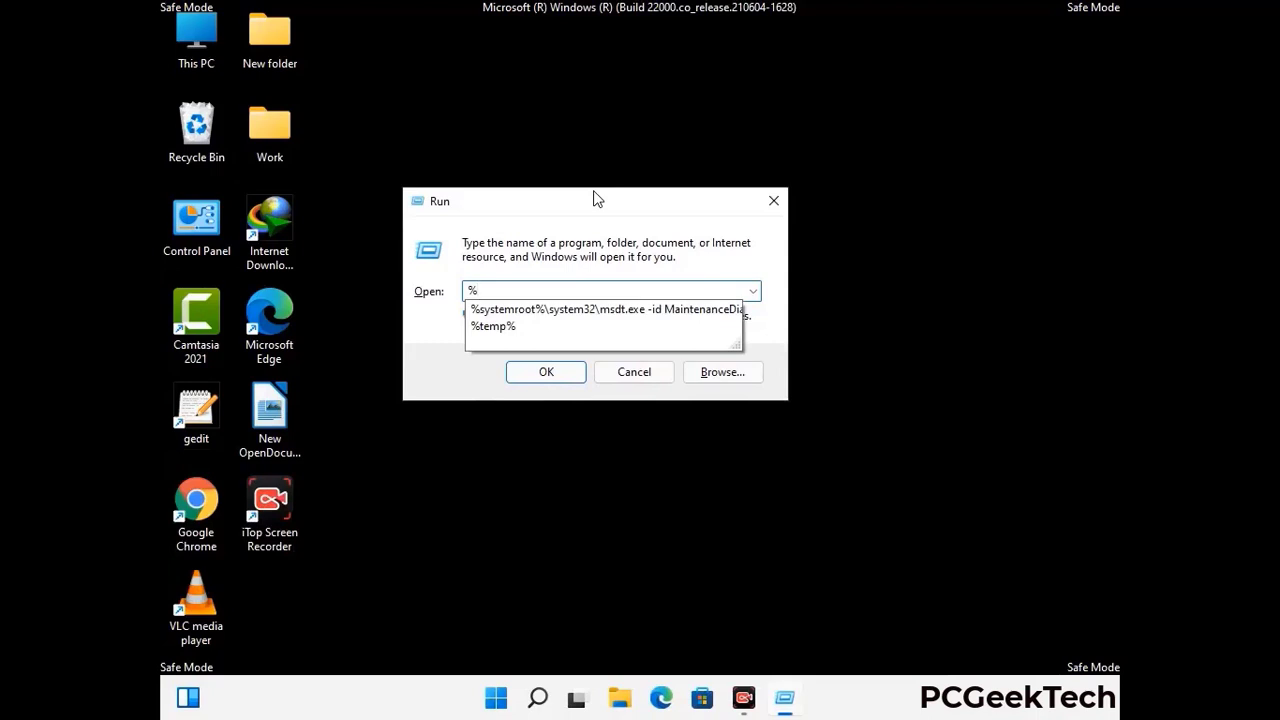
text(appdata%)
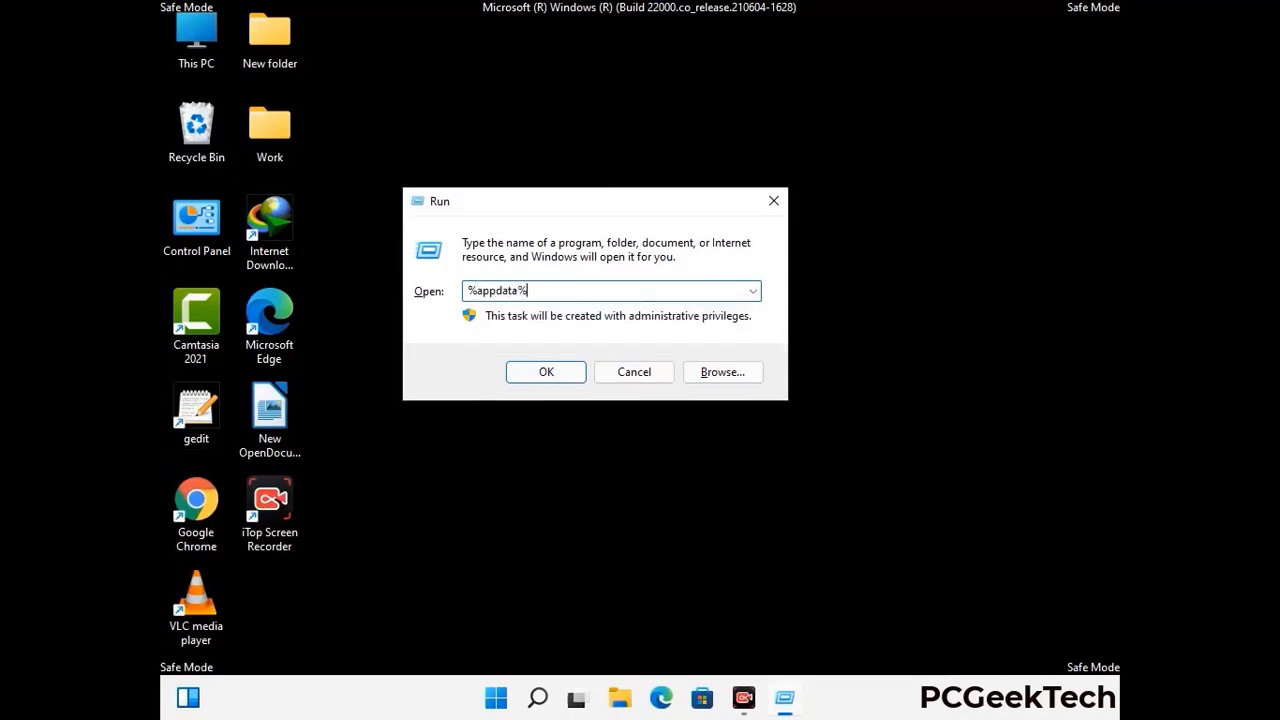
key(Return)
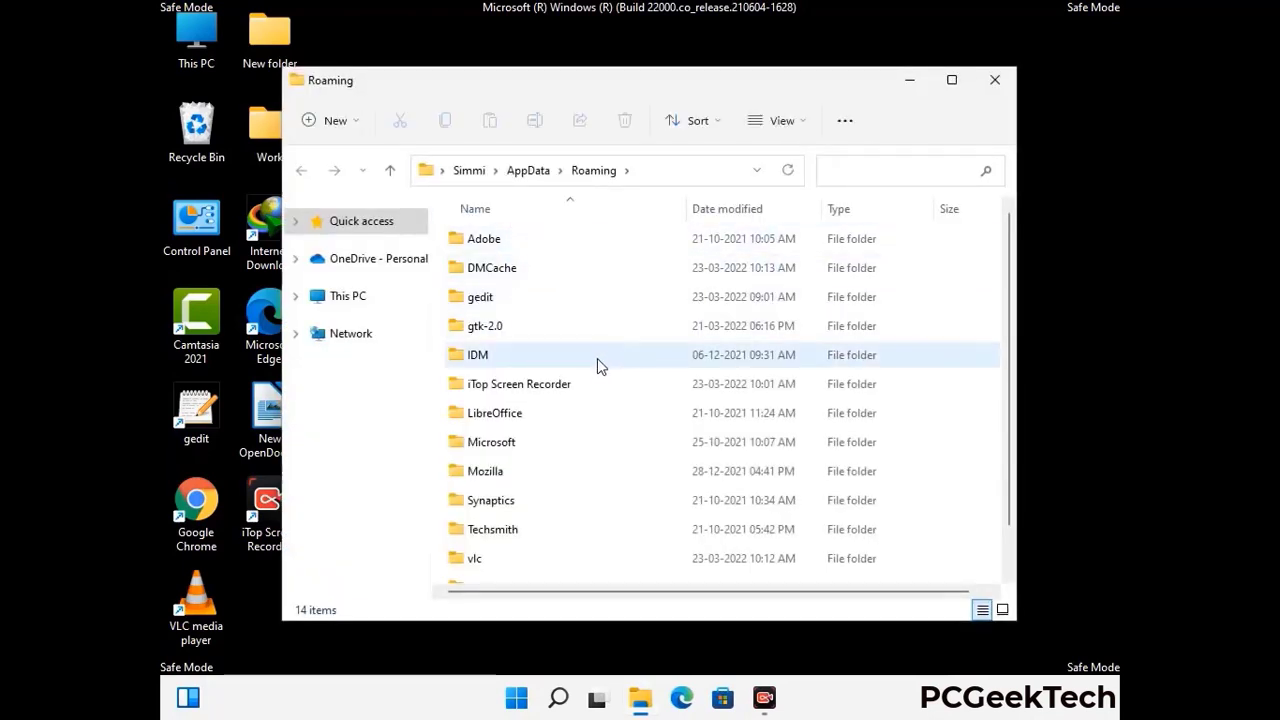
scroll(600, 360, down, 1)
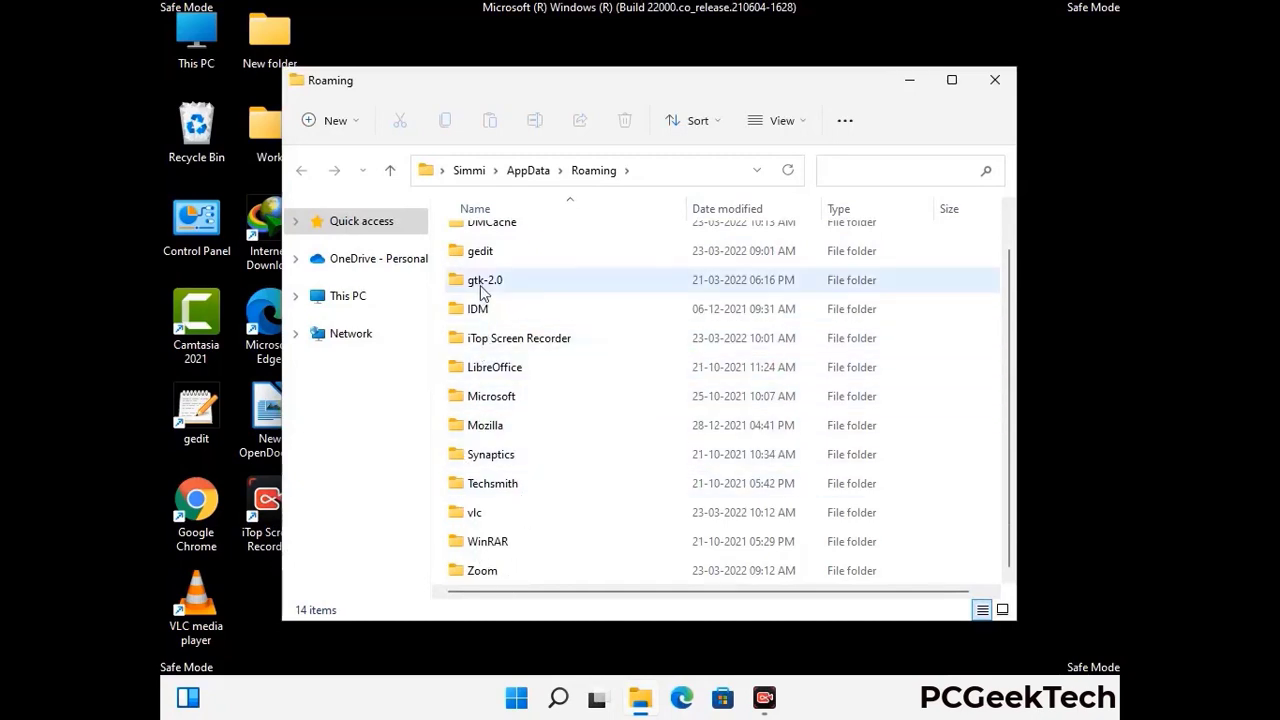
Step: Delete the Zoom folder from AppData Roaming and close the folder window
scroll(484, 300, up, 1)
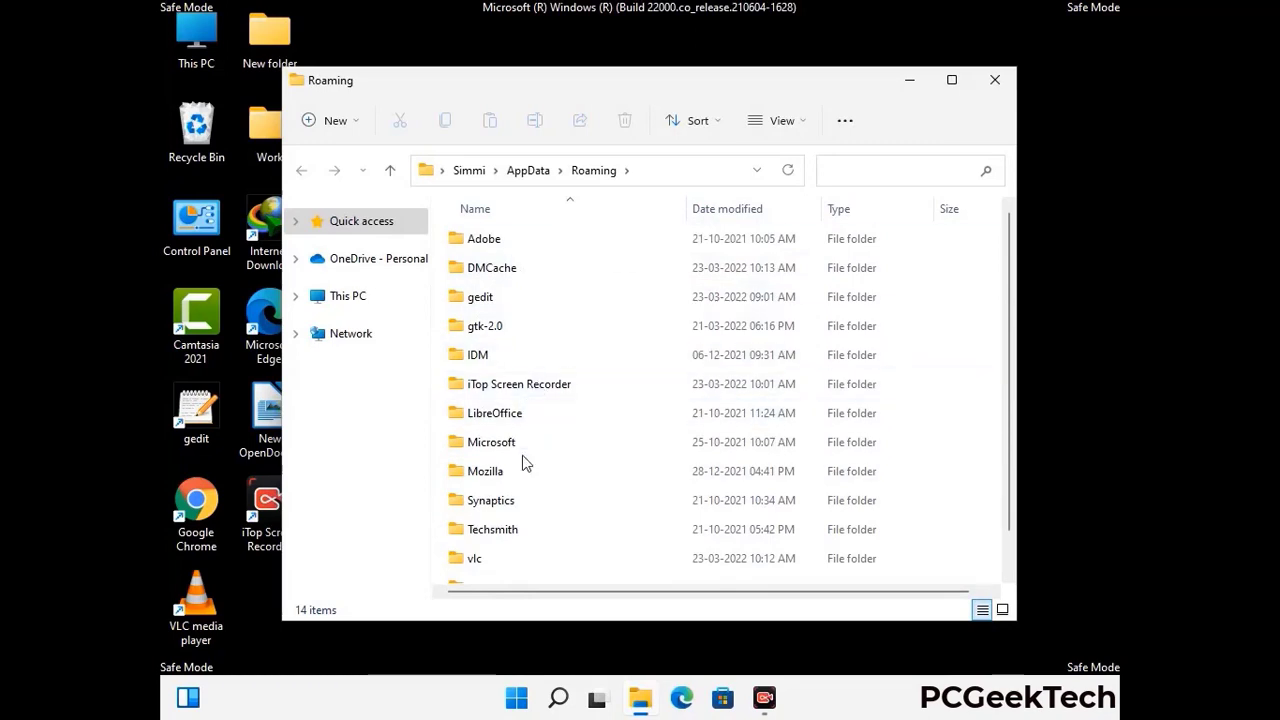
scroll(522, 470, down, 1)
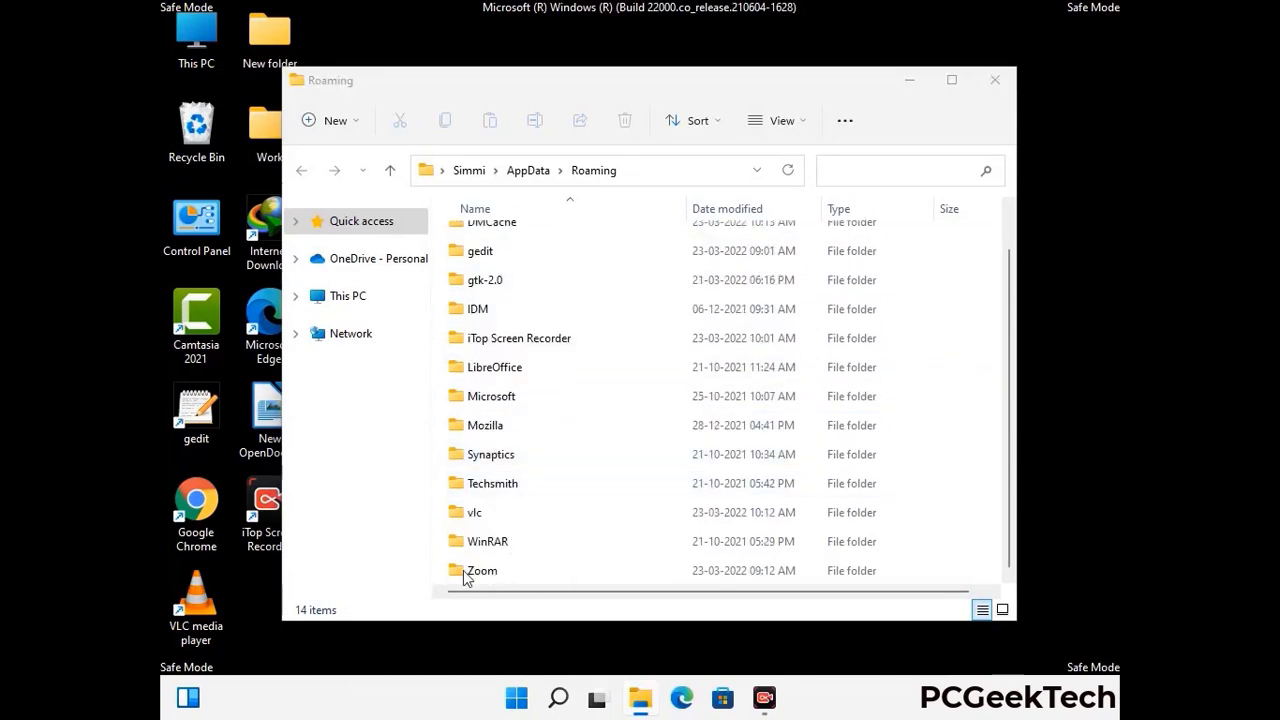
click(716, 566)
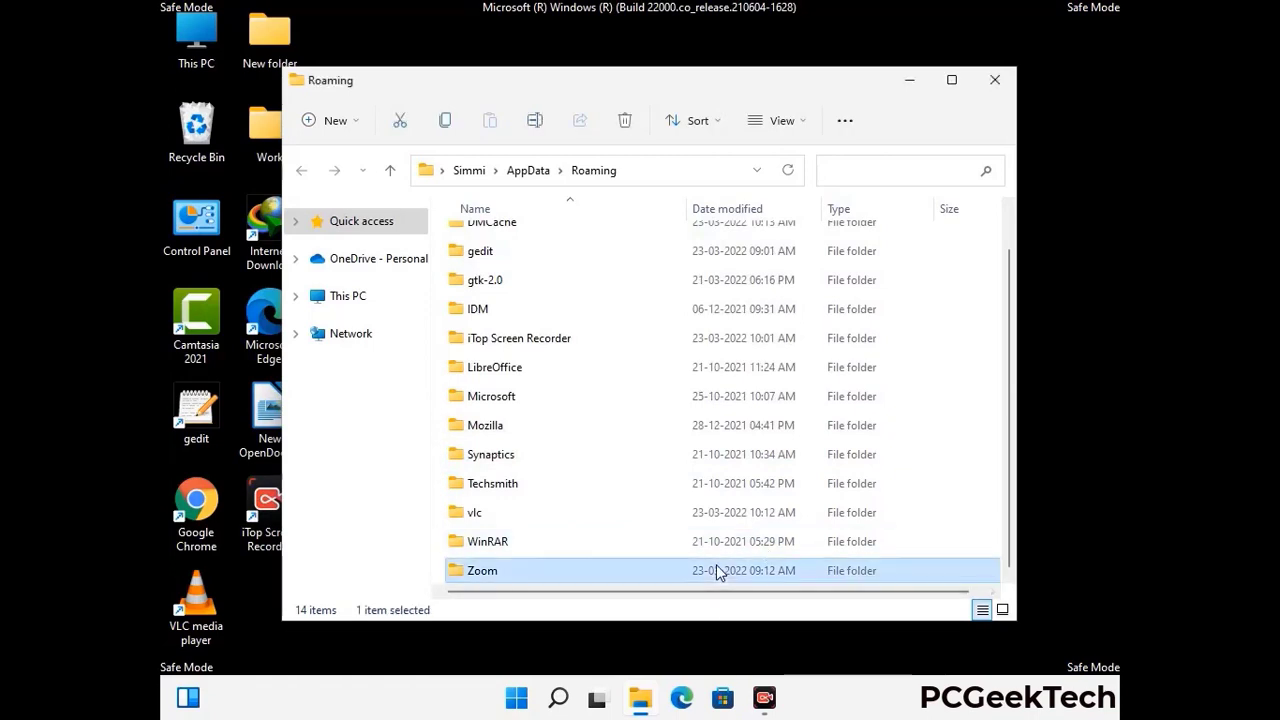
click(633, 126)
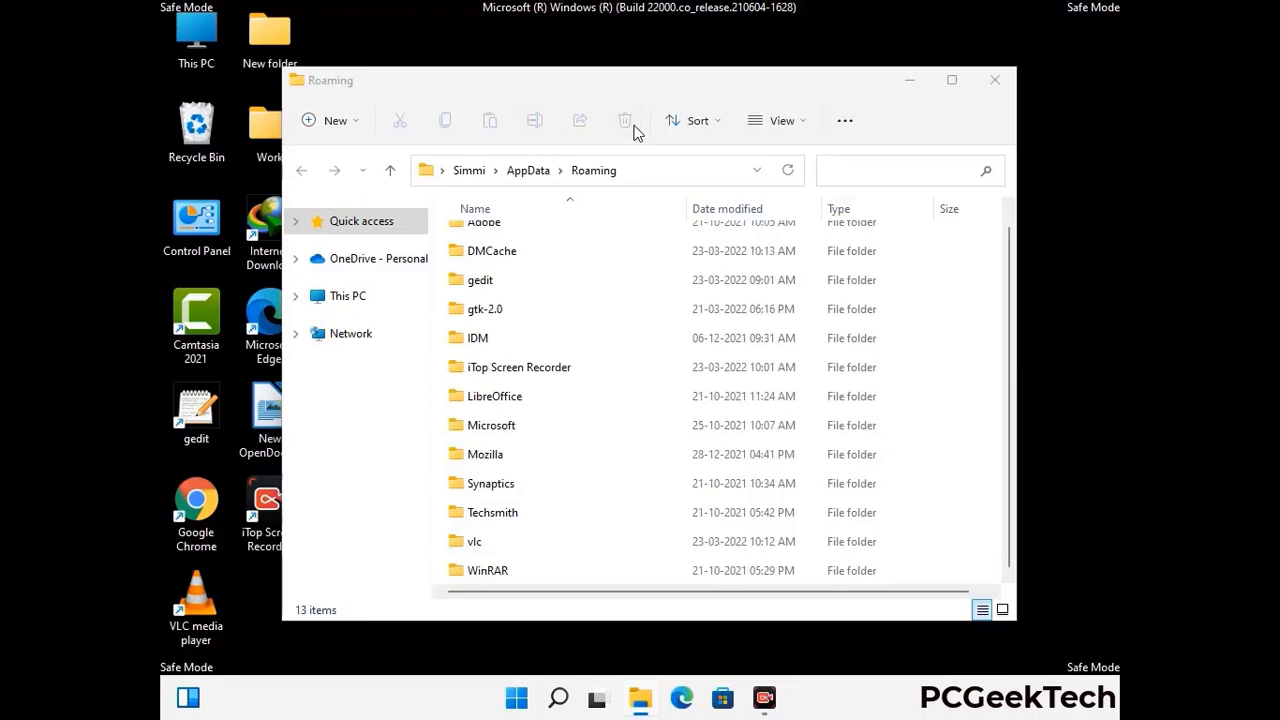
click(994, 82)
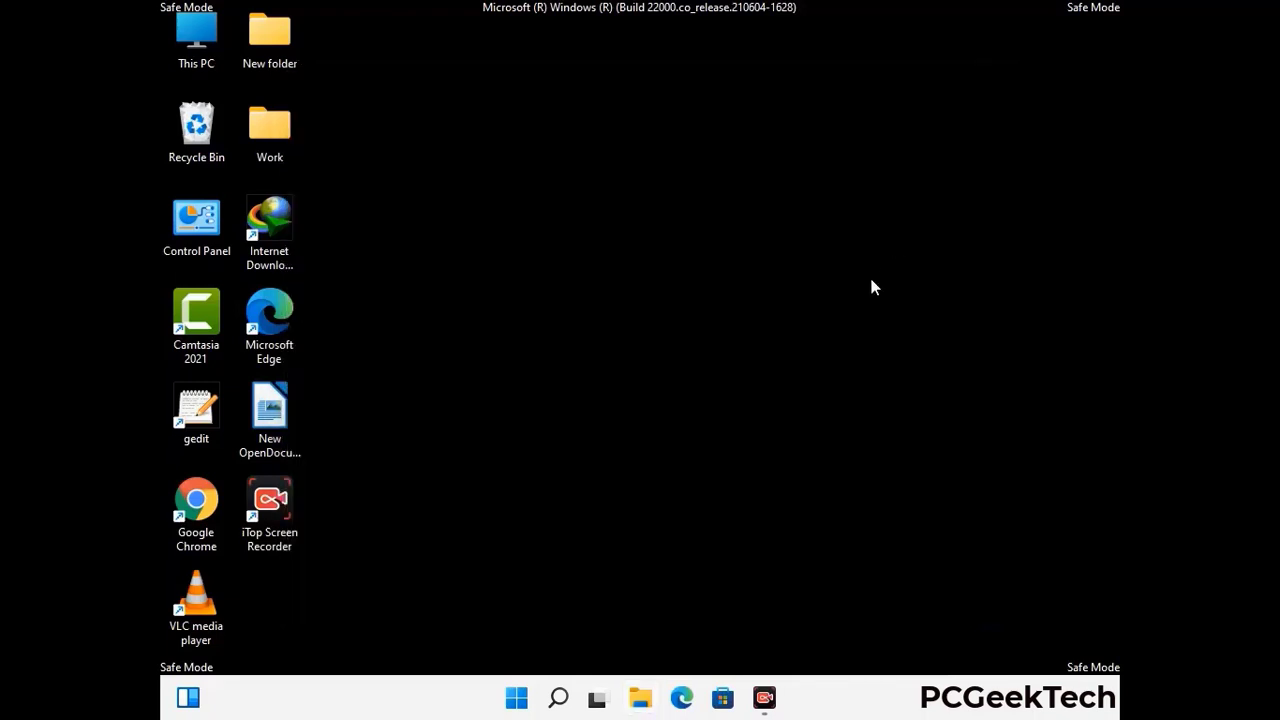
Step: Run %LocalAppData% to open the AppData Local folder
key(super+r)
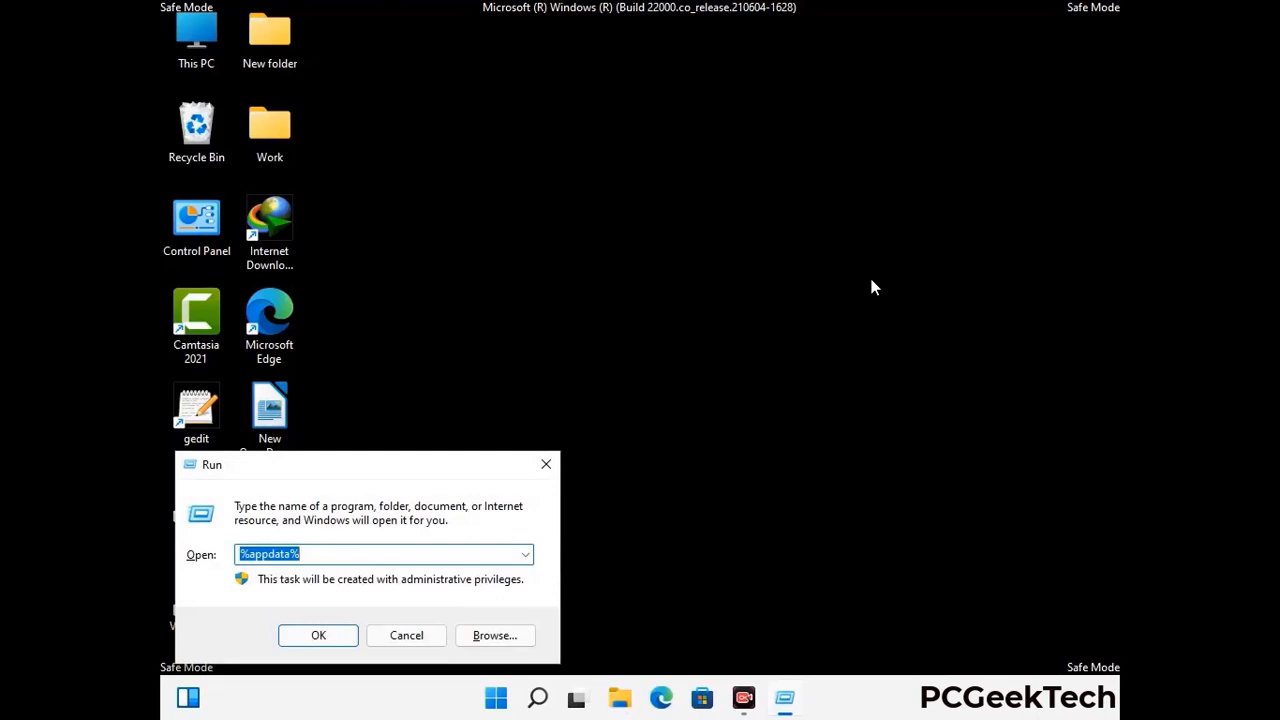
drag(404, 478, 671, 256)
text(%Local)
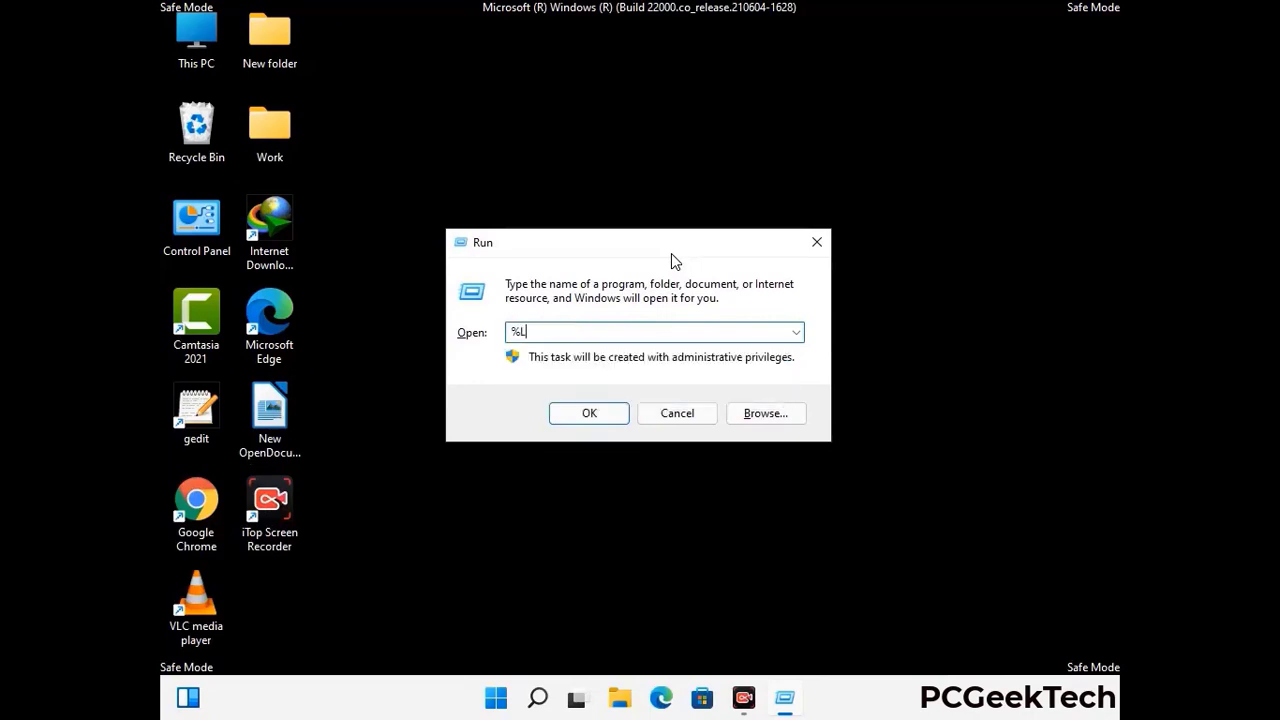
text(AppData%)
key(Return)
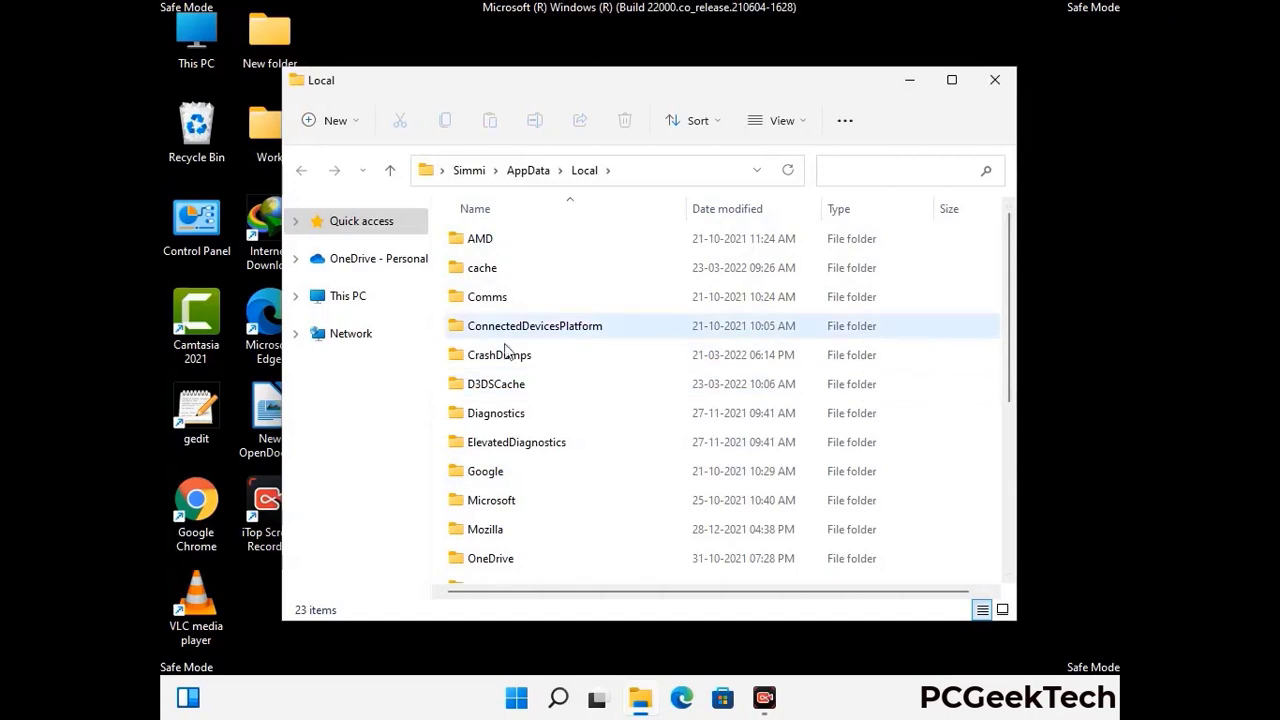
Step: Delete the Mozilla folder from AppData Local and close the folder window
scroll(534, 449, down, 1)
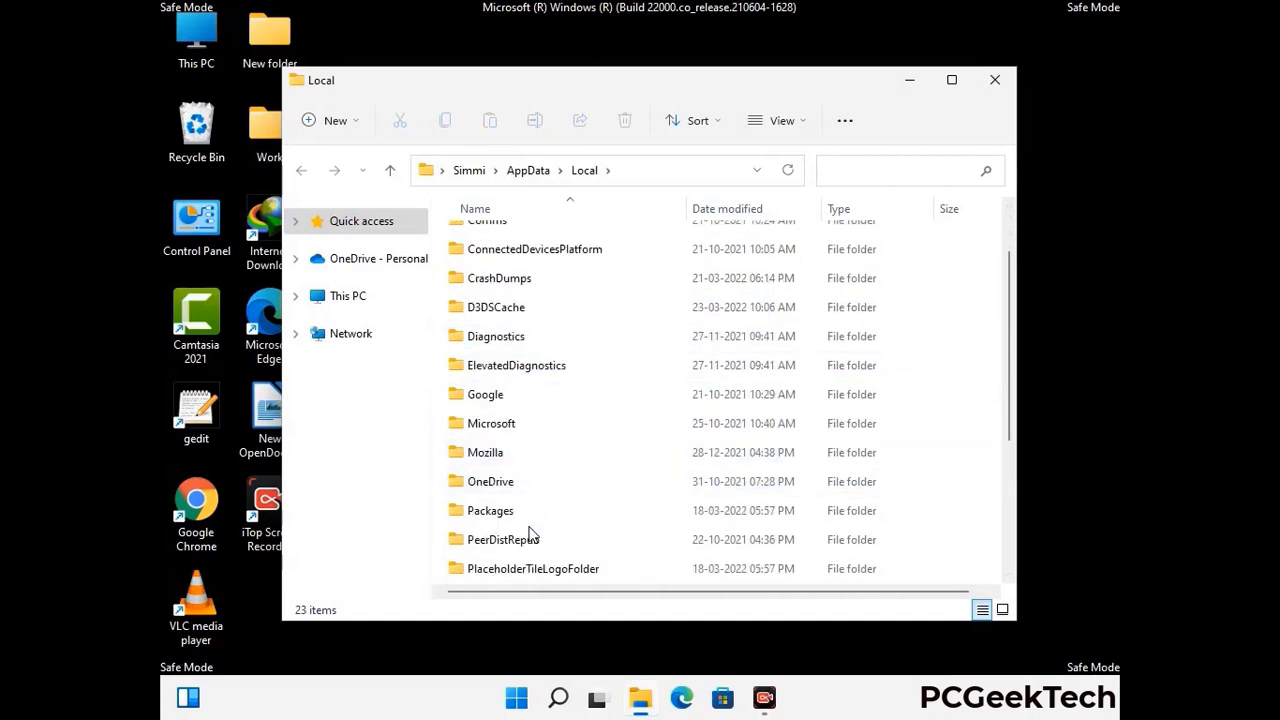
click(497, 455)
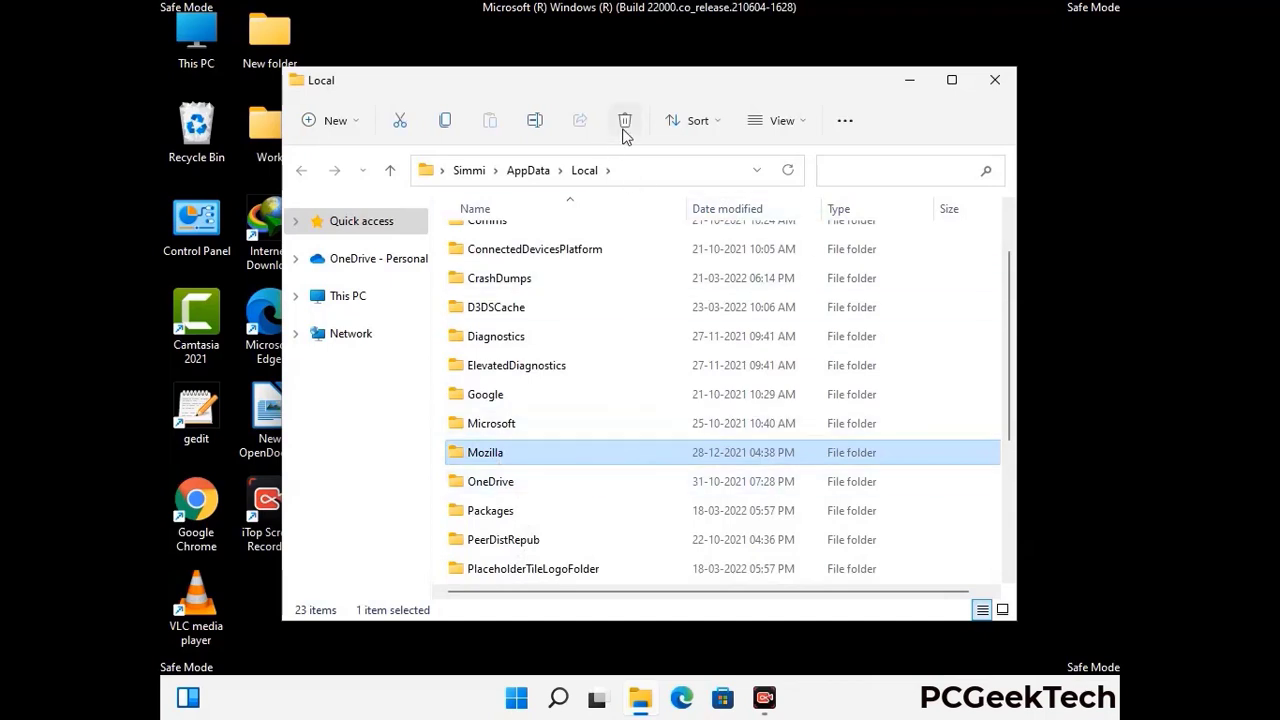
click(623, 130)
click(623, 135)
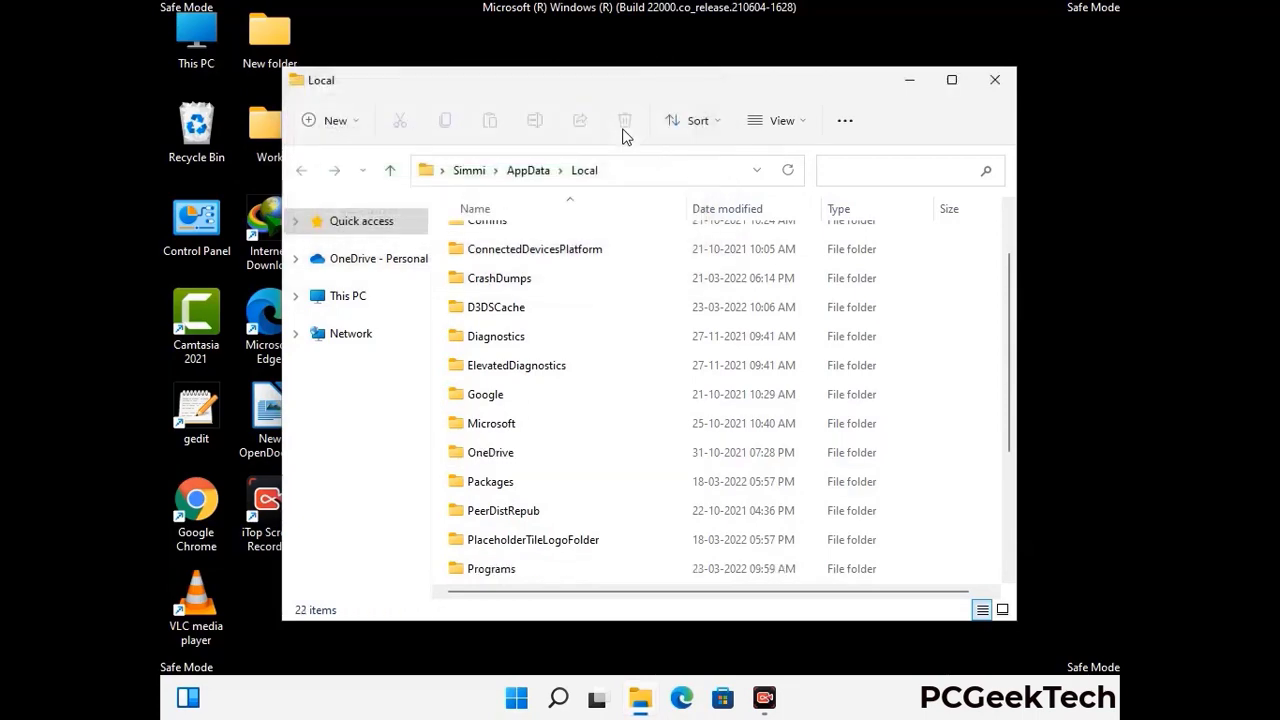
click(996, 88)
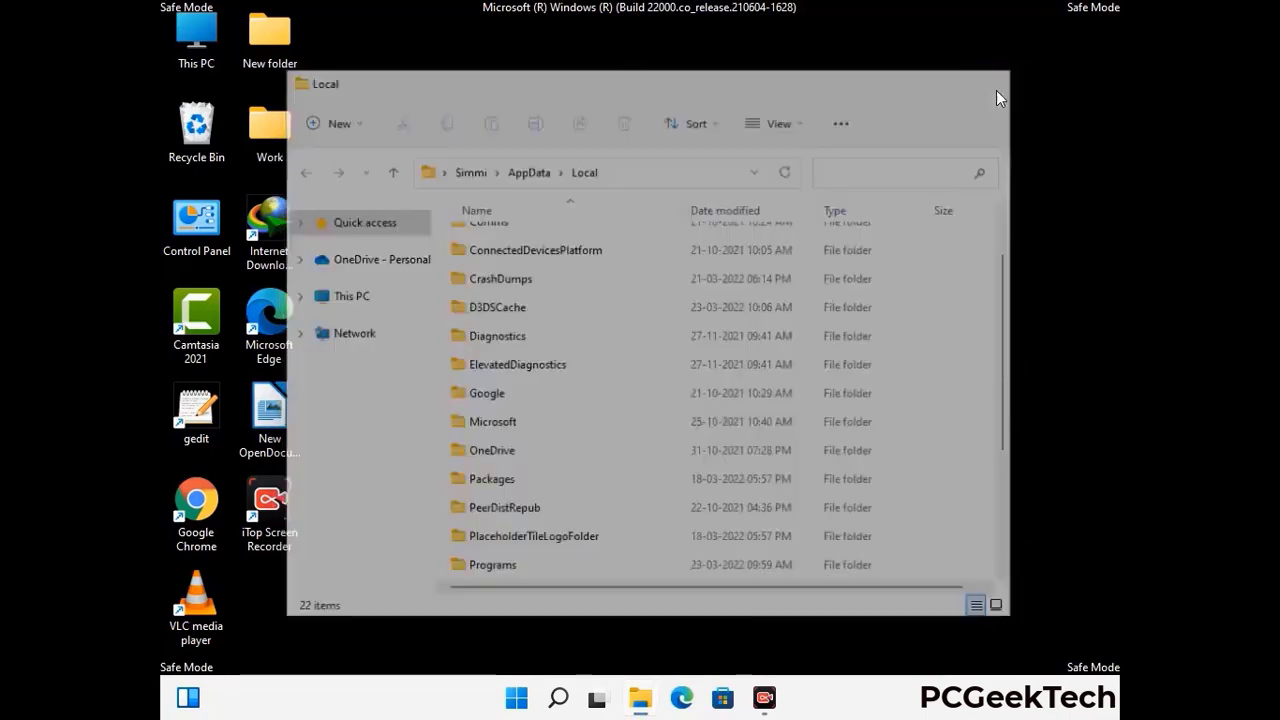
Step: Run %ProgramData% to open the ProgramData folder
key(super+r)
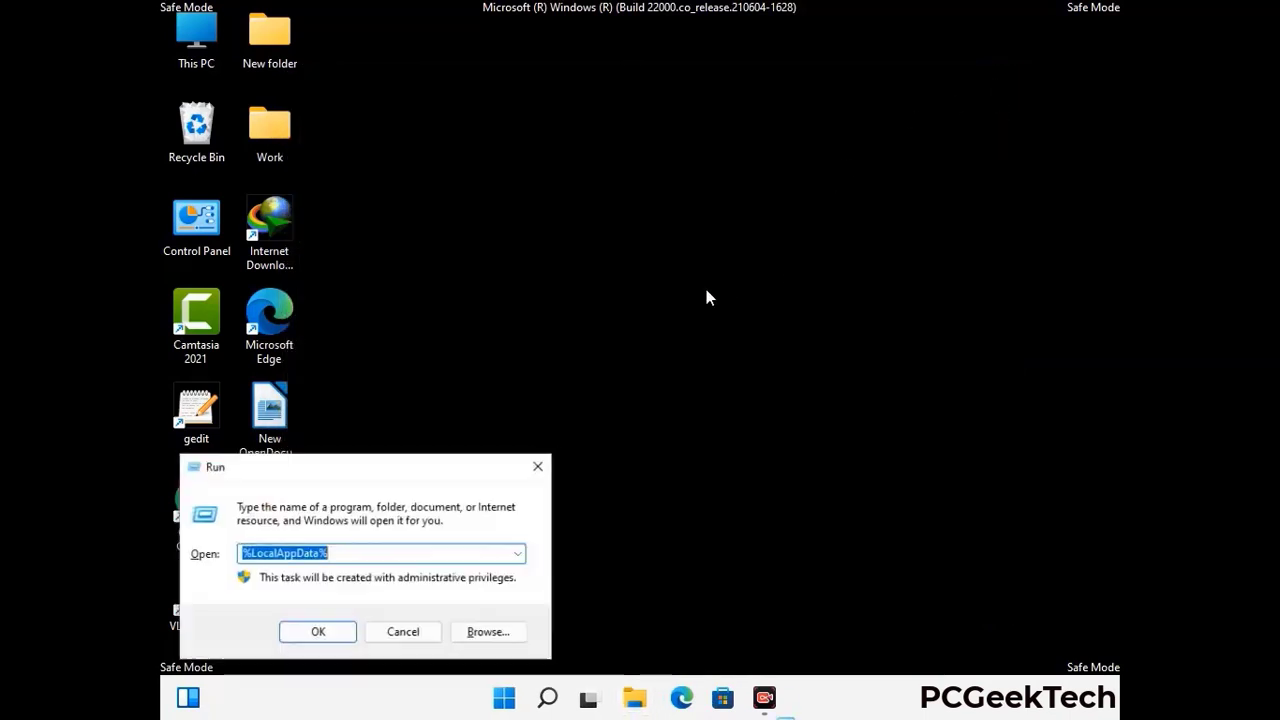
drag(330, 481, 588, 268)
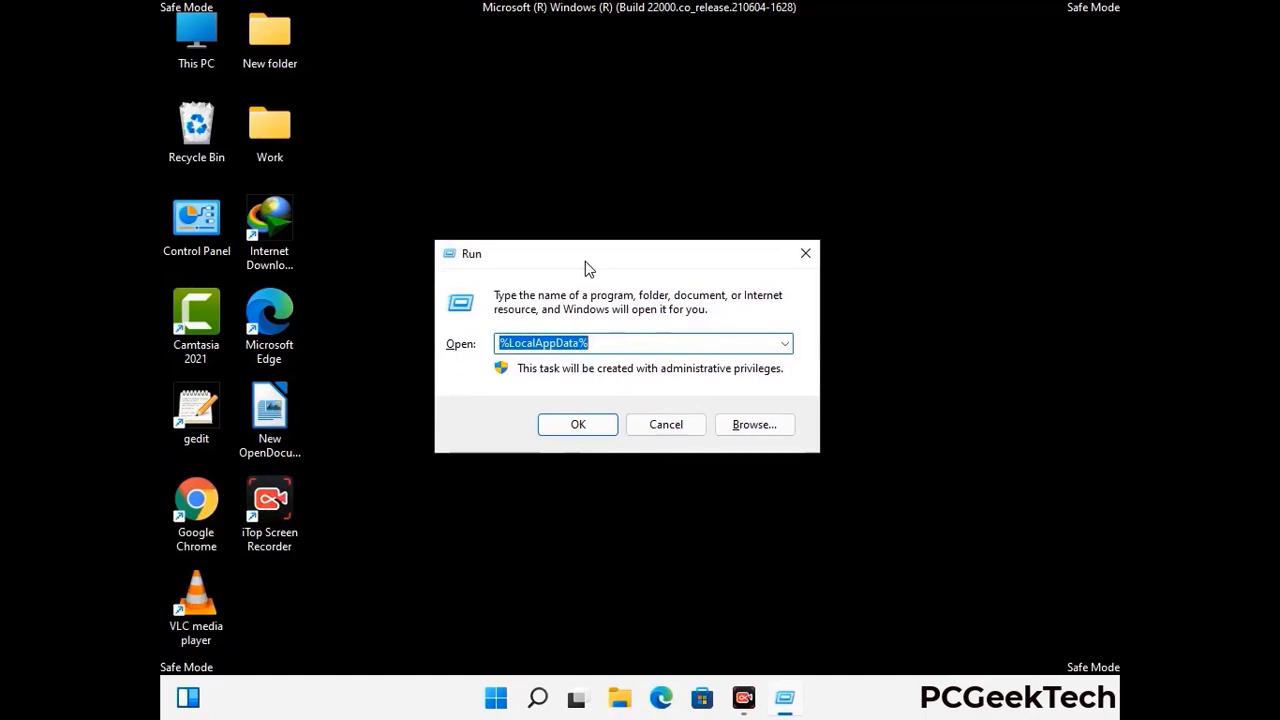
text(%)
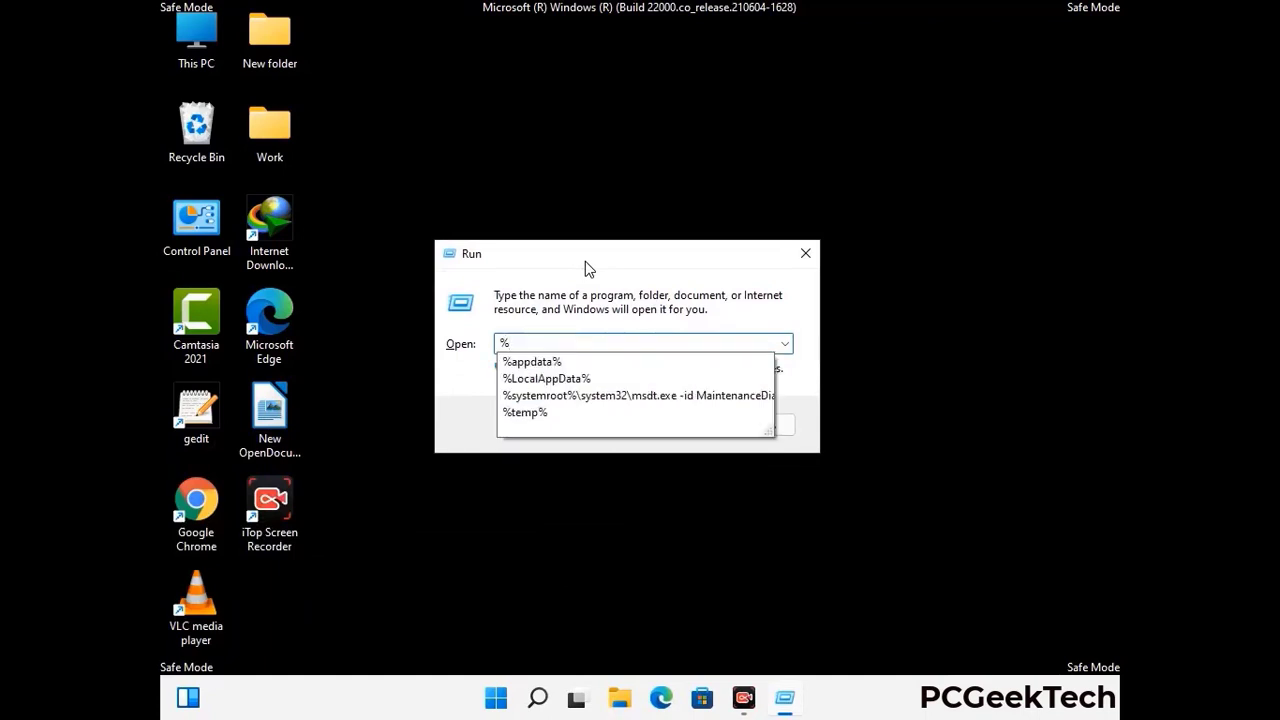
text(ProgramData%)
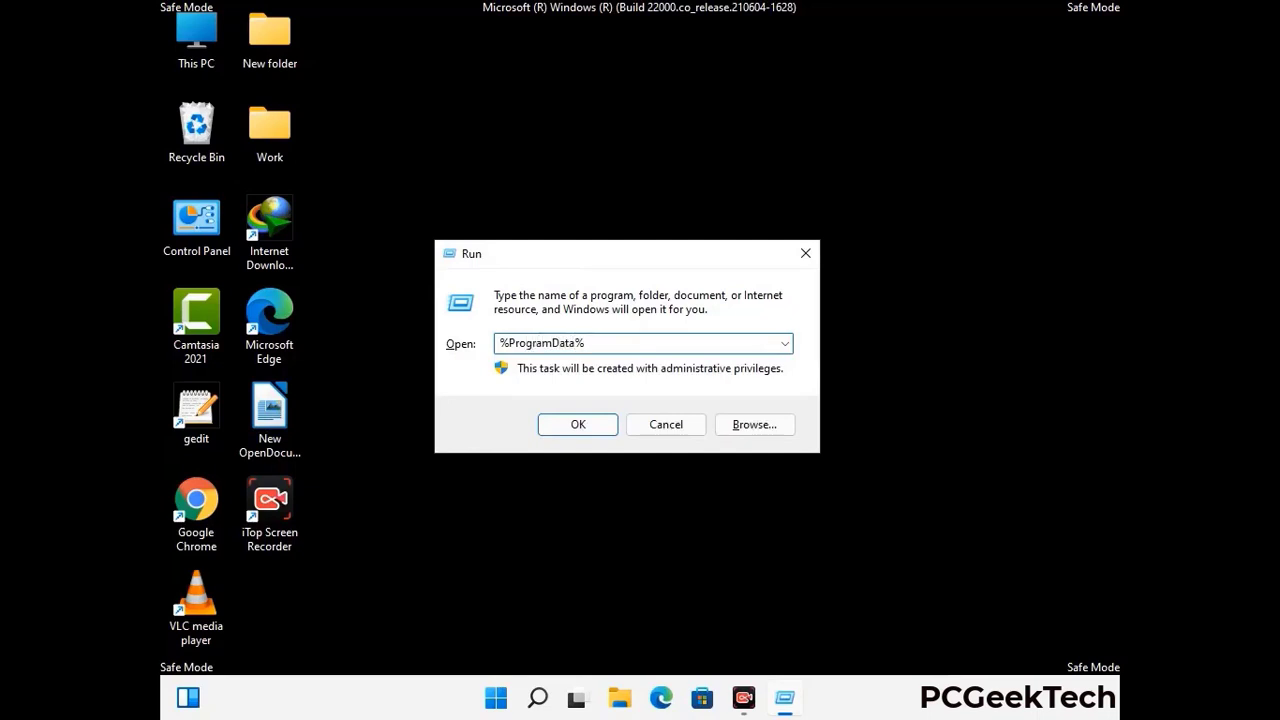
key(Return)
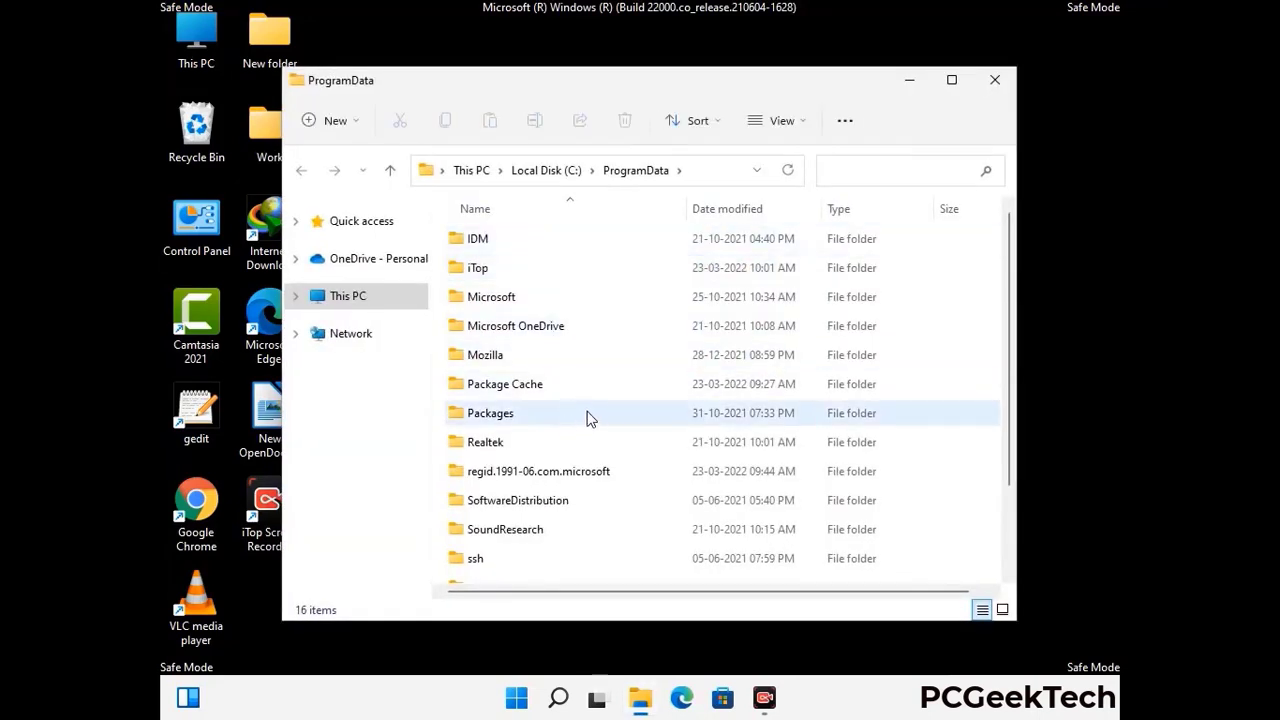
Step: Delete the Mozilla folder from ProgramData and close the folder window
scroll(588, 420, down, 1)
scroll(586, 440, down, 1)
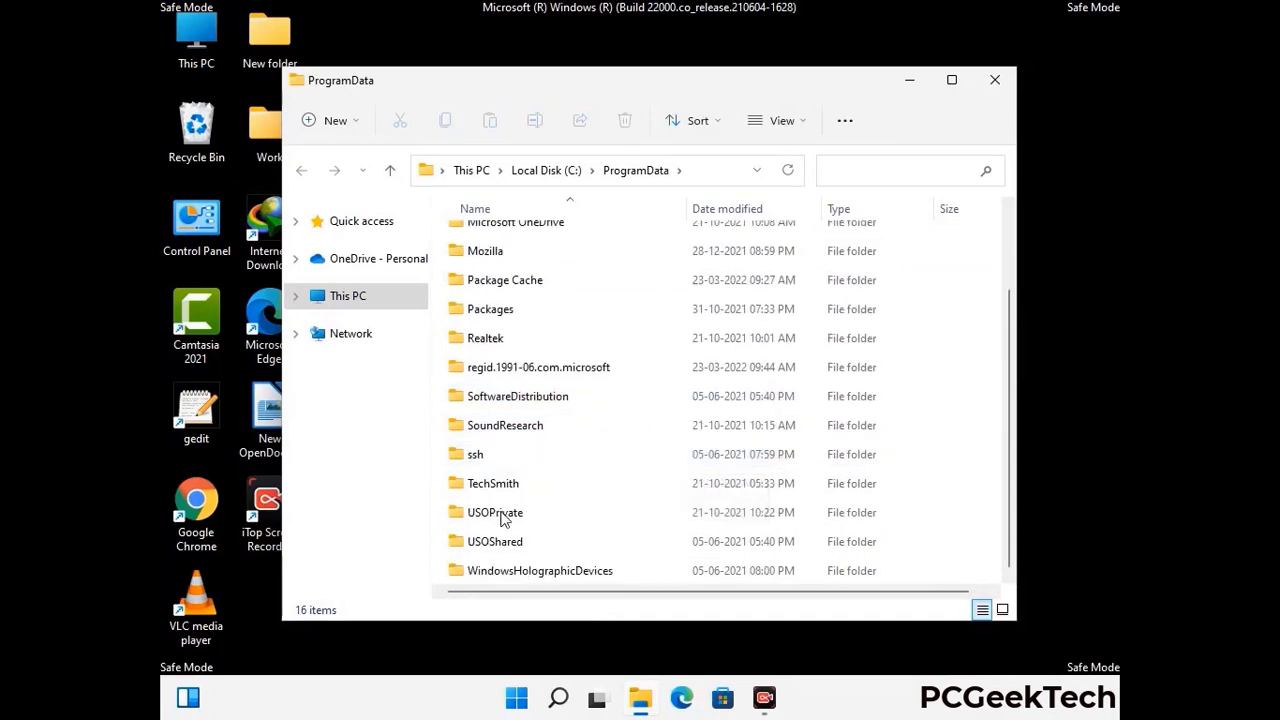
click(500, 251)
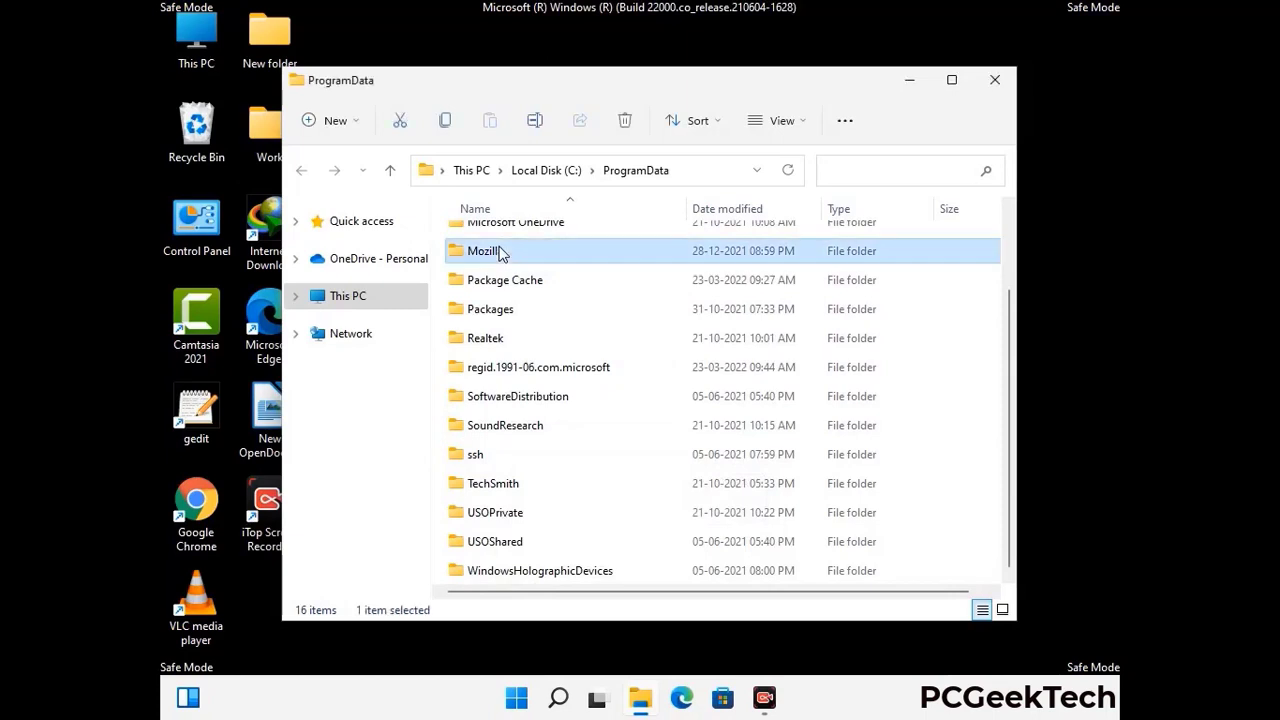
click(626, 121)
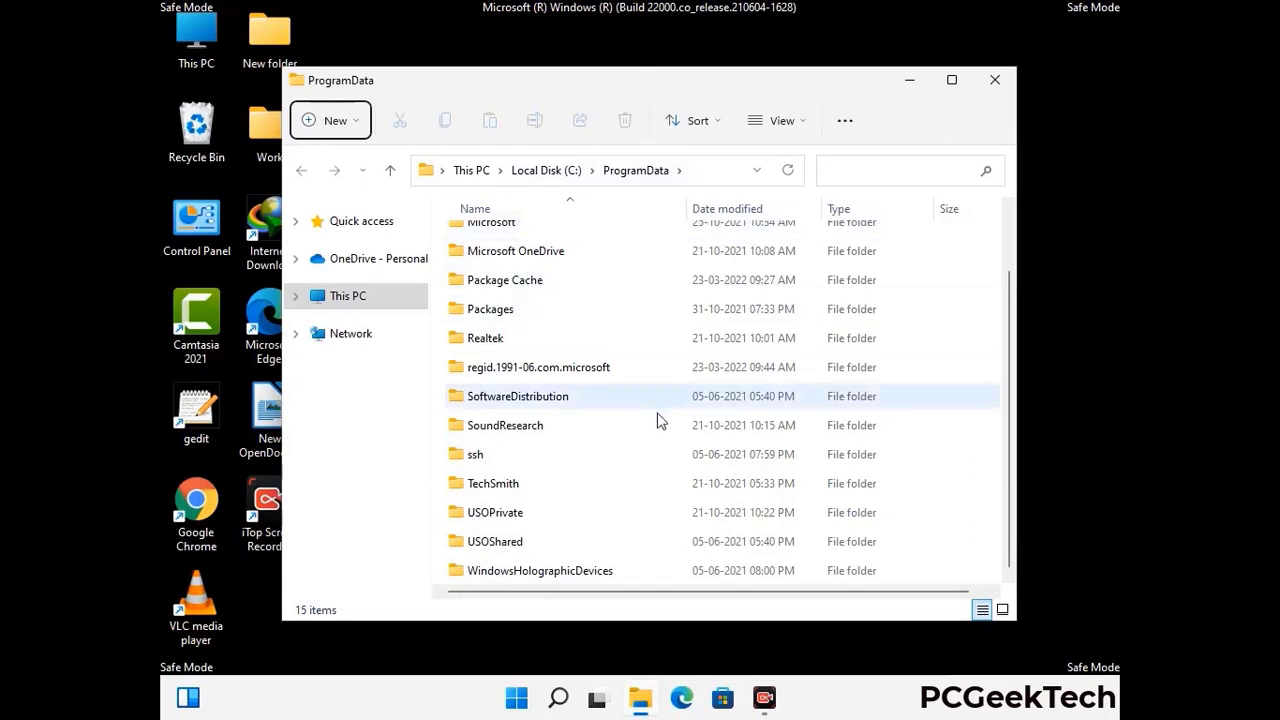
scroll(657, 423, up, 1)
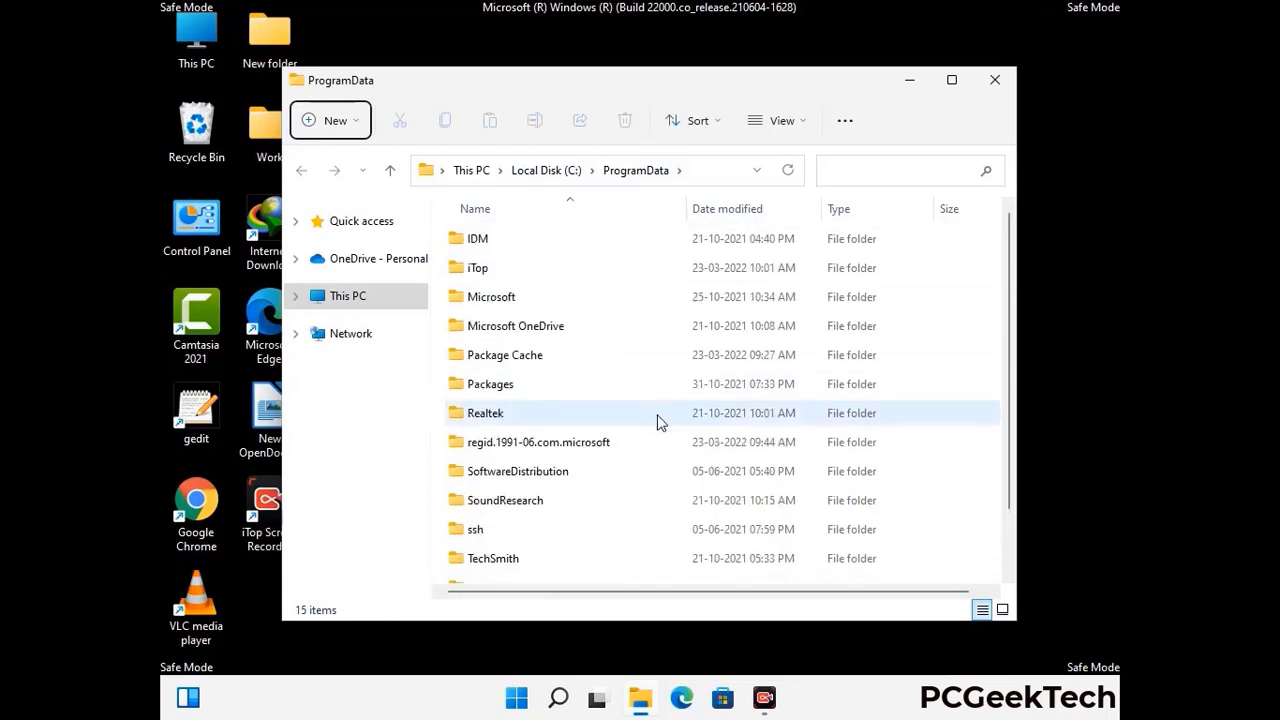
click(1003, 80)
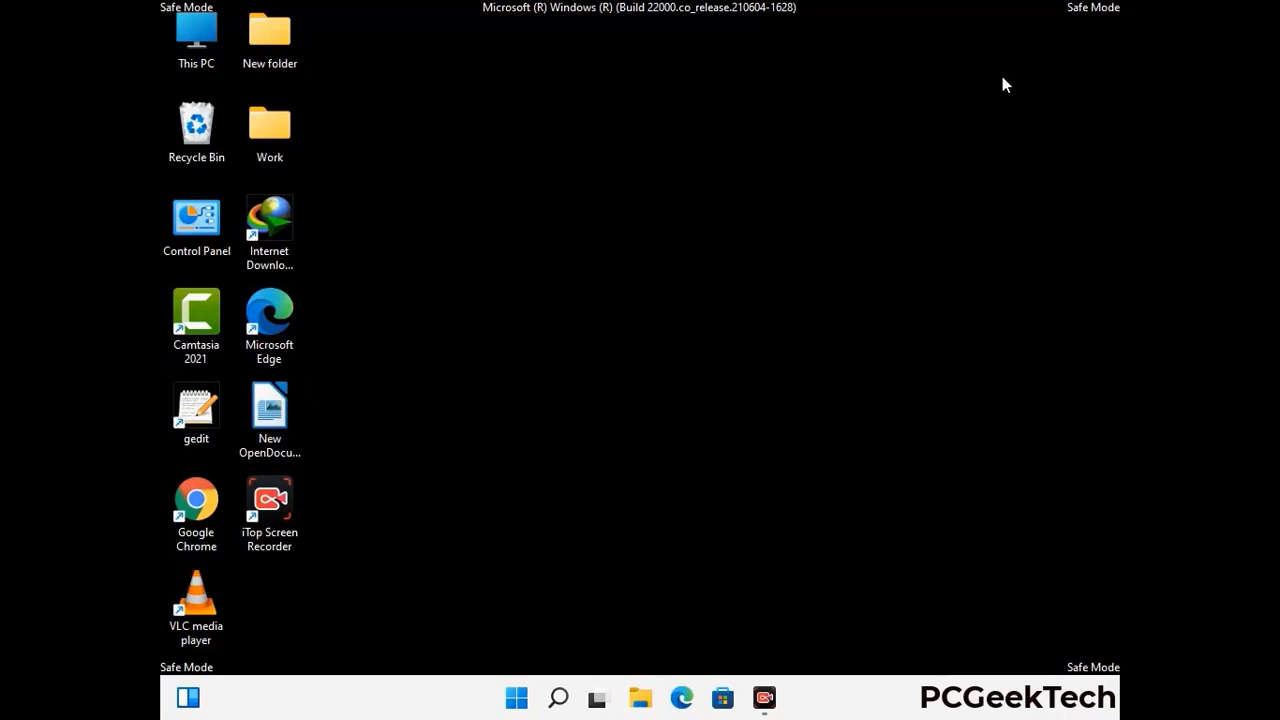
Step: Run %WinDir% to open the Windows folder
key(super+r)
drag(417, 464, 668, 259)
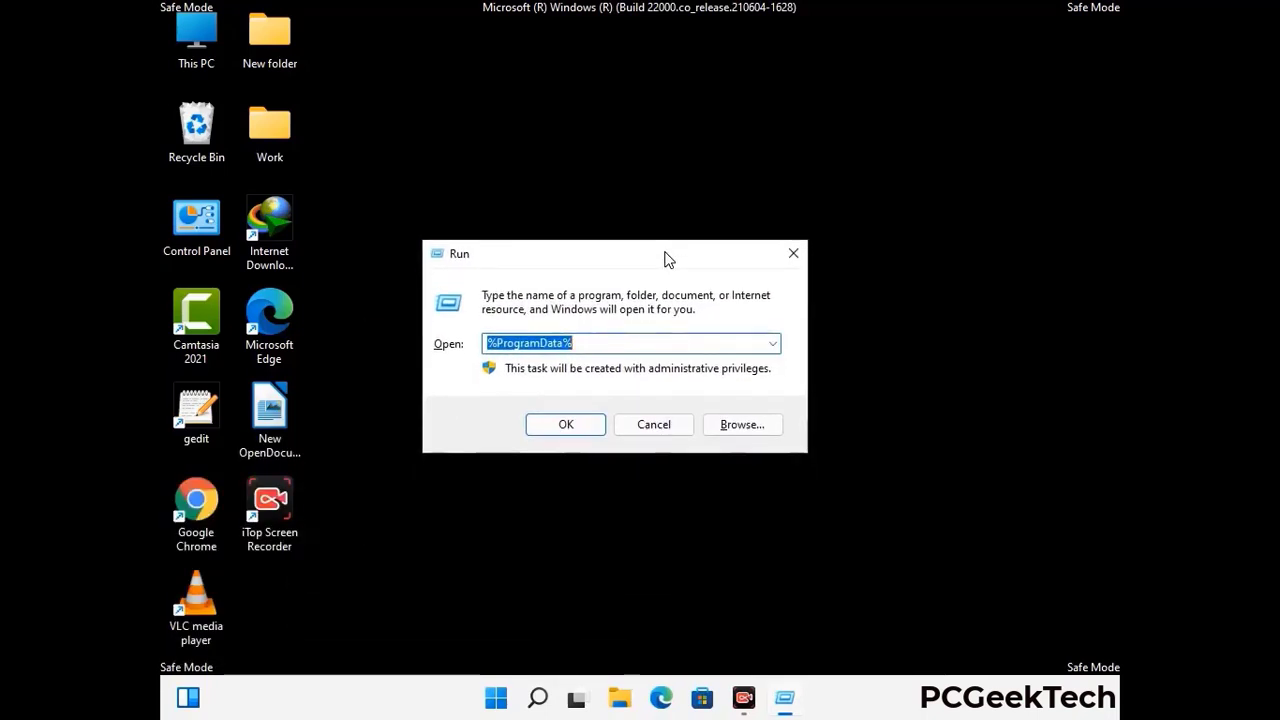
text(%Wi)
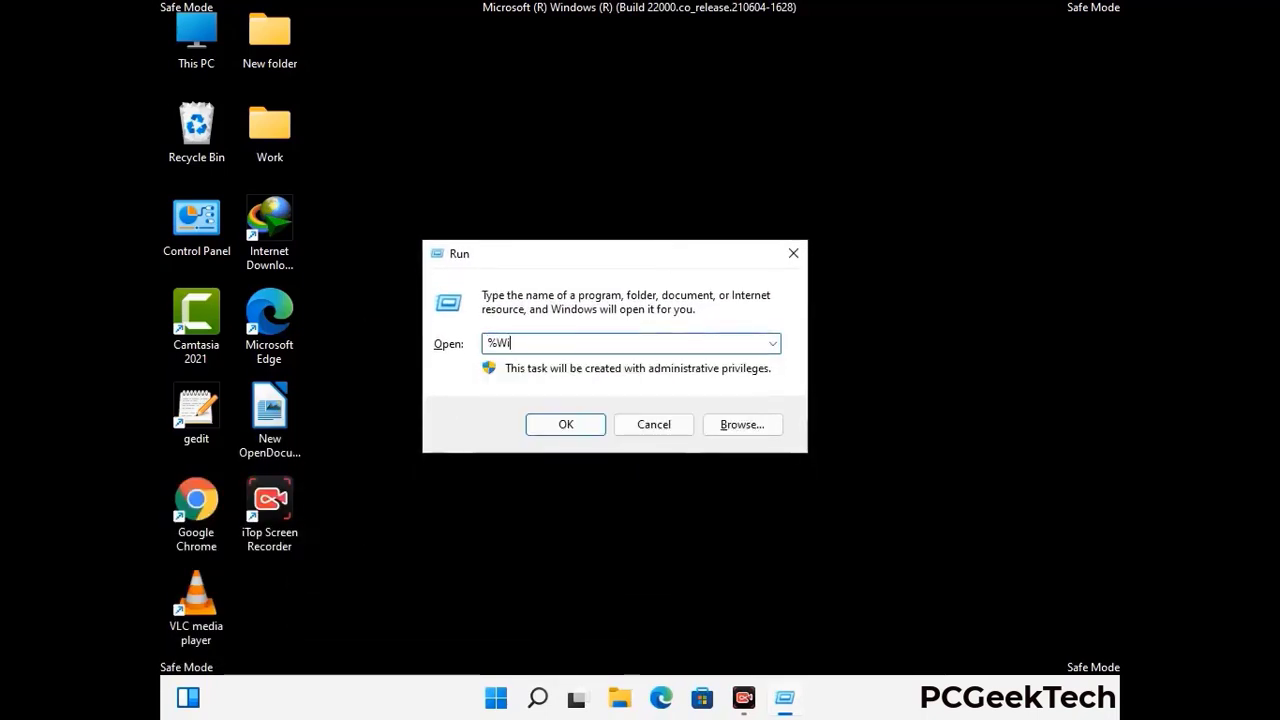
text(nDir%)
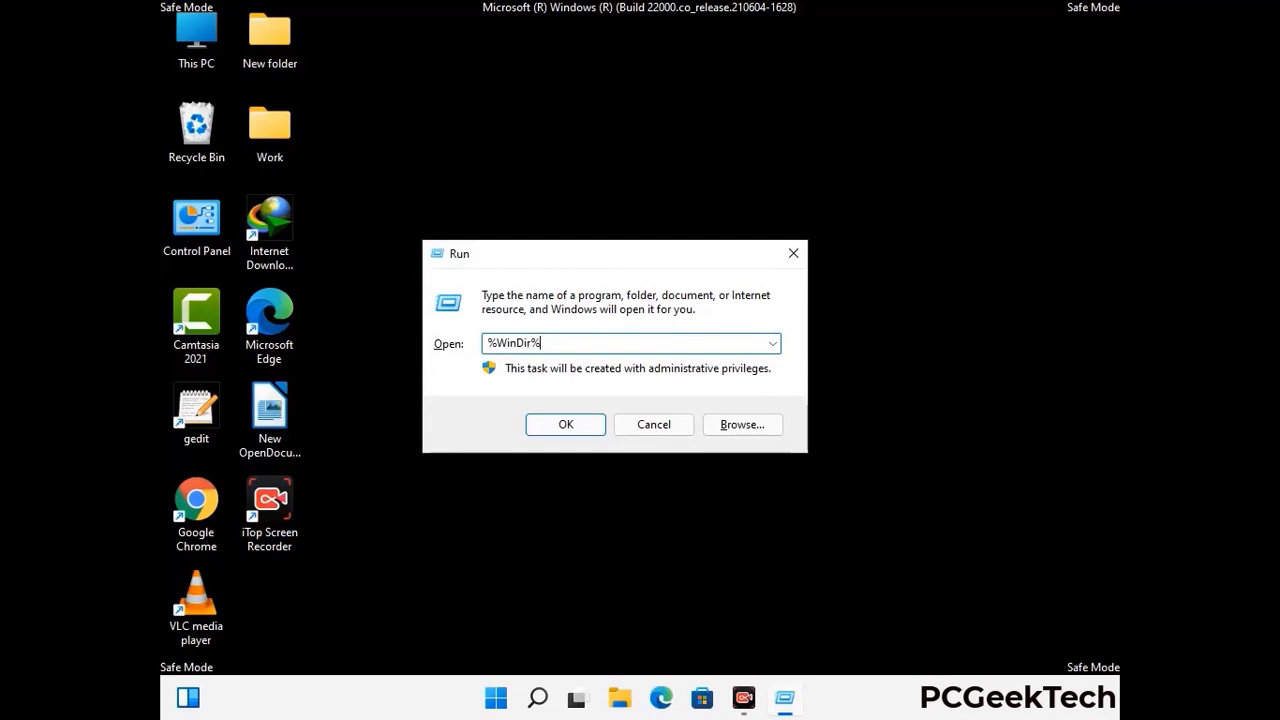
key(Return)
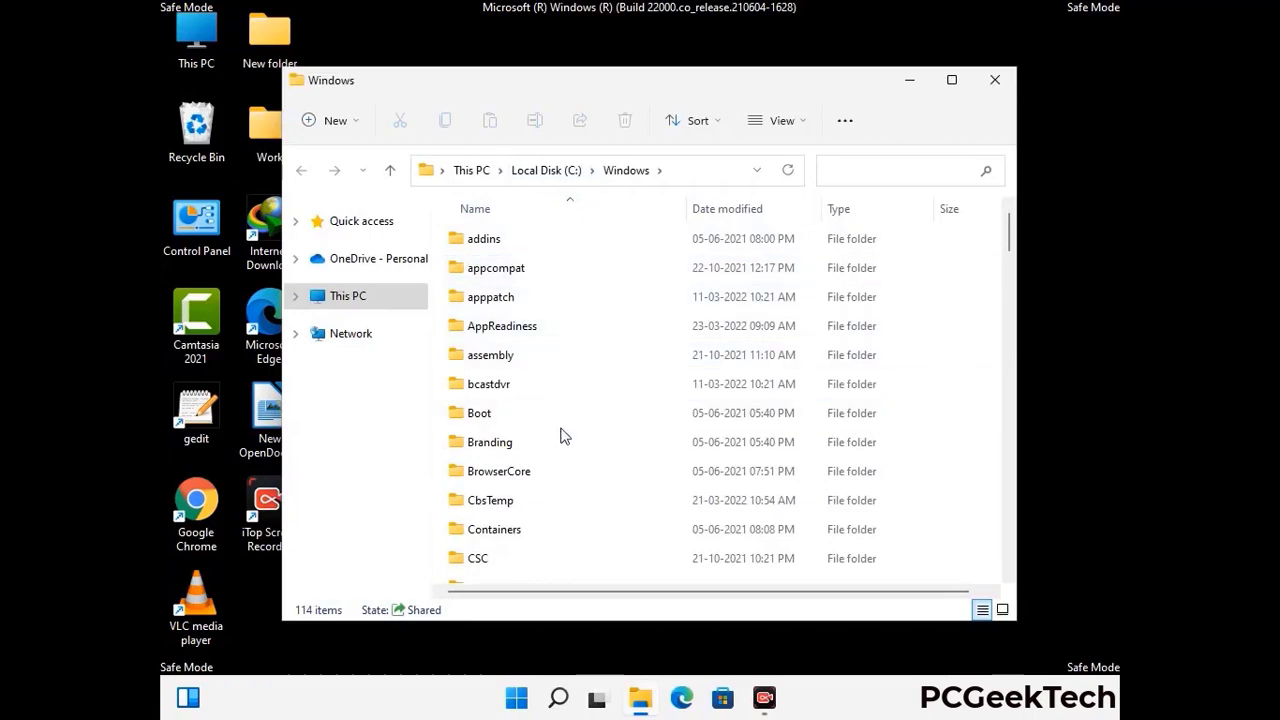
Step: Look through the subfolders and files of the Windows folder for suspicious items, and close the window
scroll(563, 437, down, 1)
scroll(563, 440, down, 3)
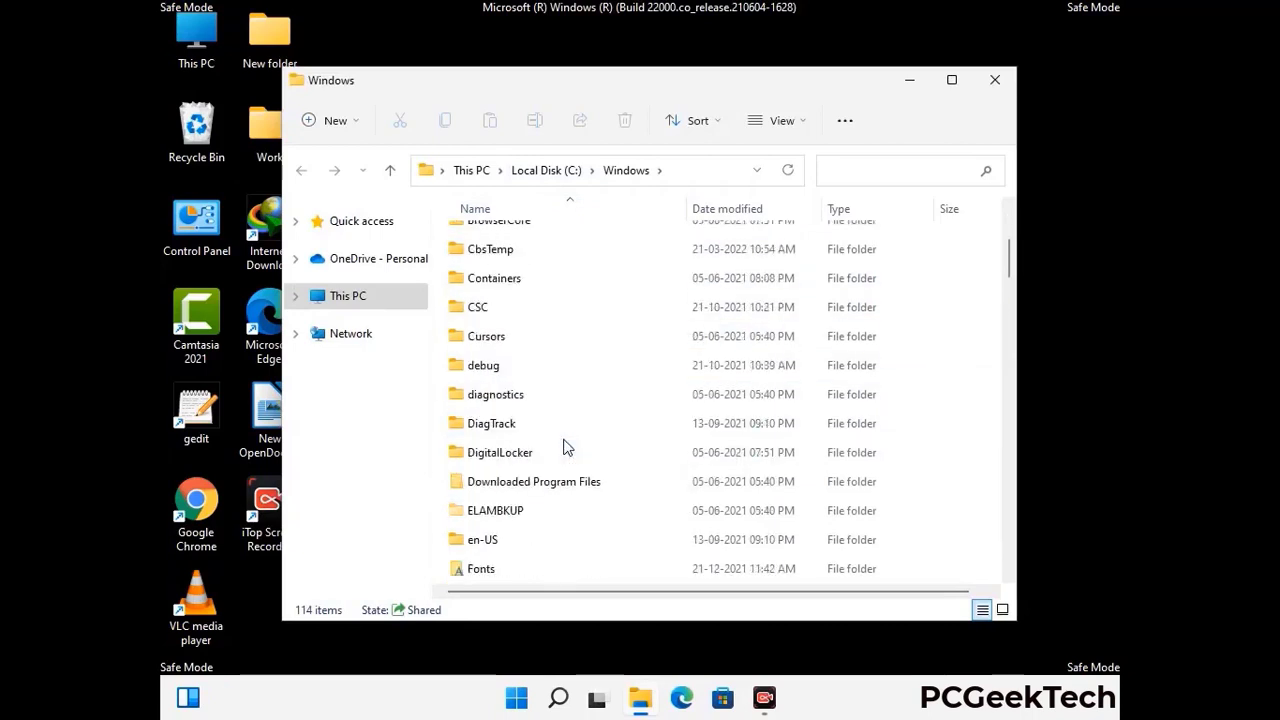
scroll(563, 450, down, 5)
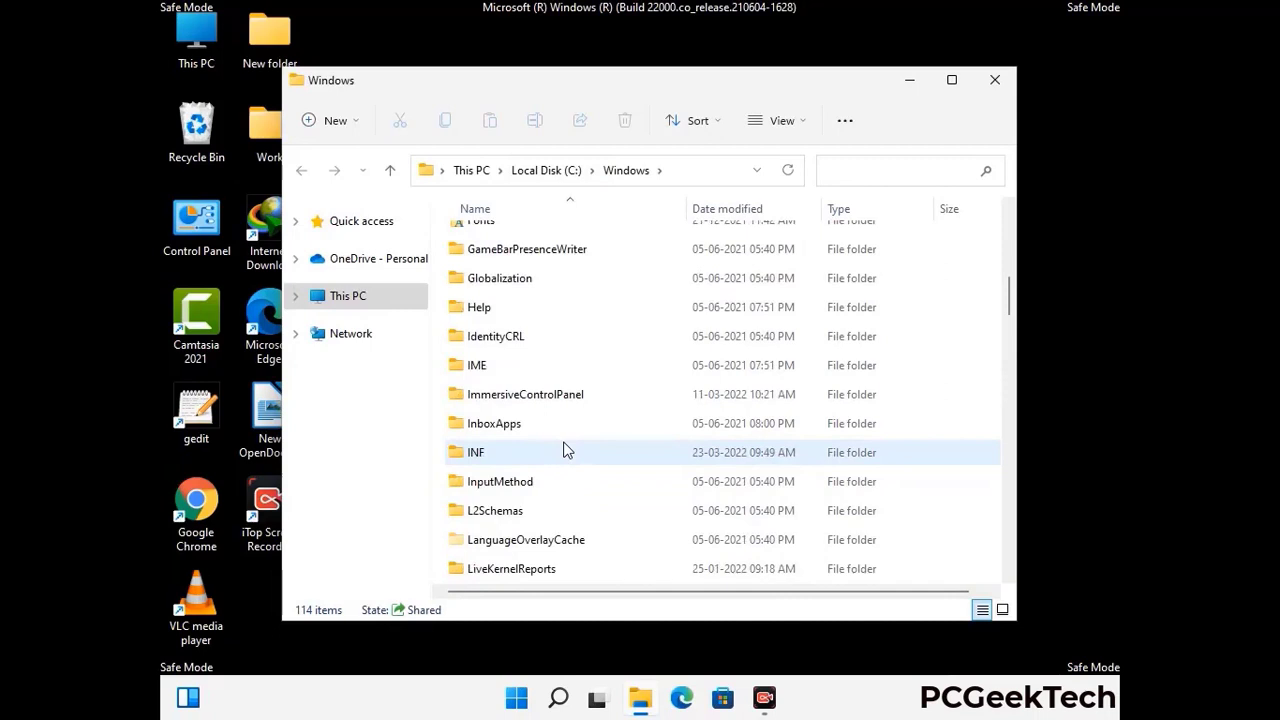
scroll(563, 450, down, 4)
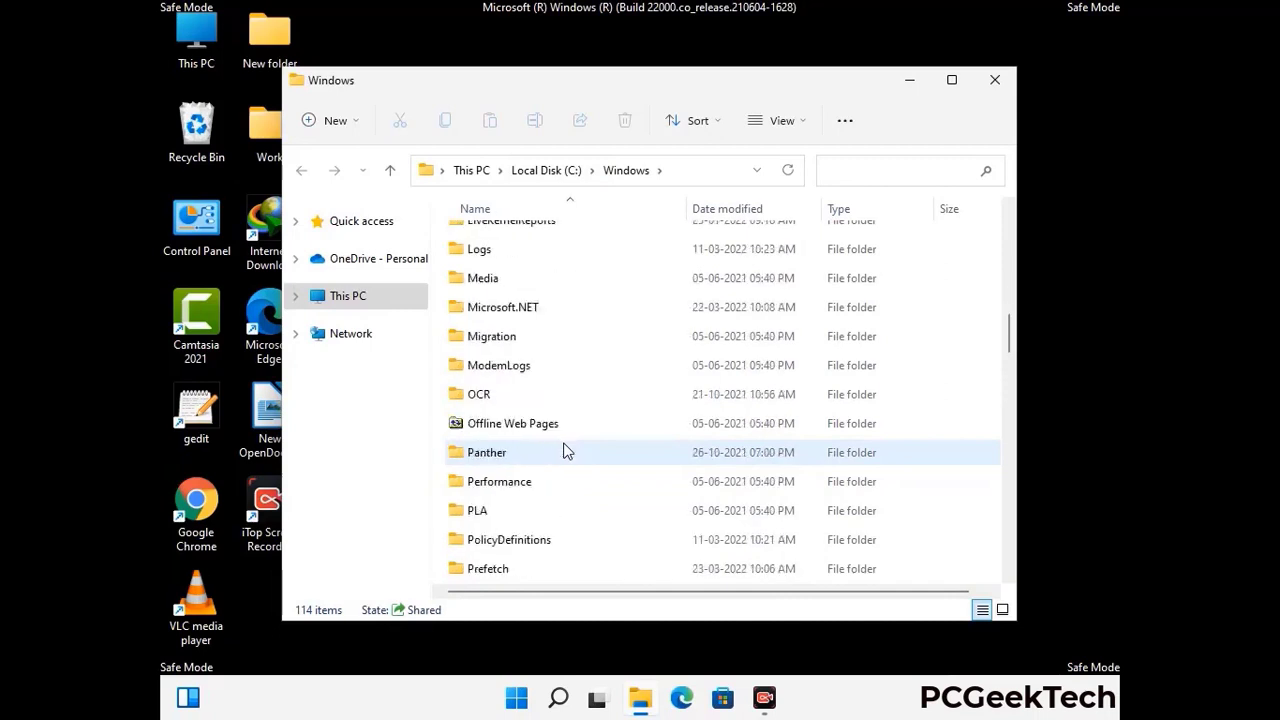
scroll(563, 452, down, 6)
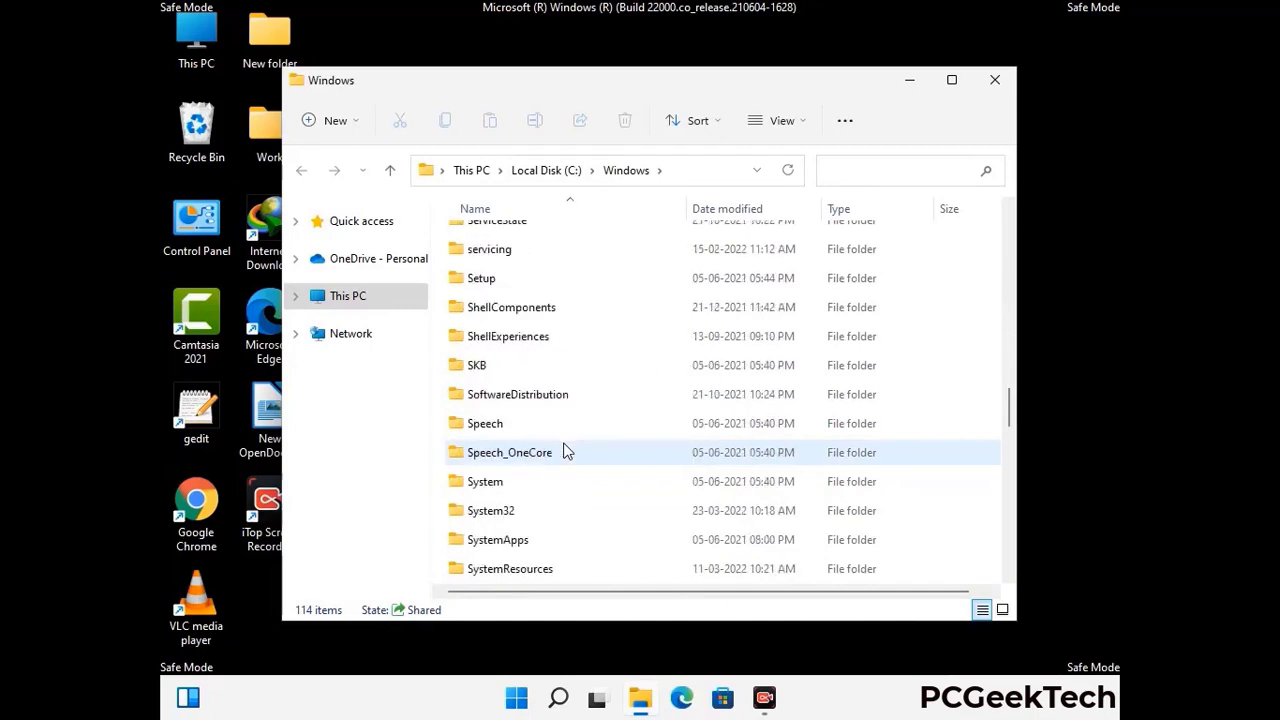
scroll(563, 452, down, 7)
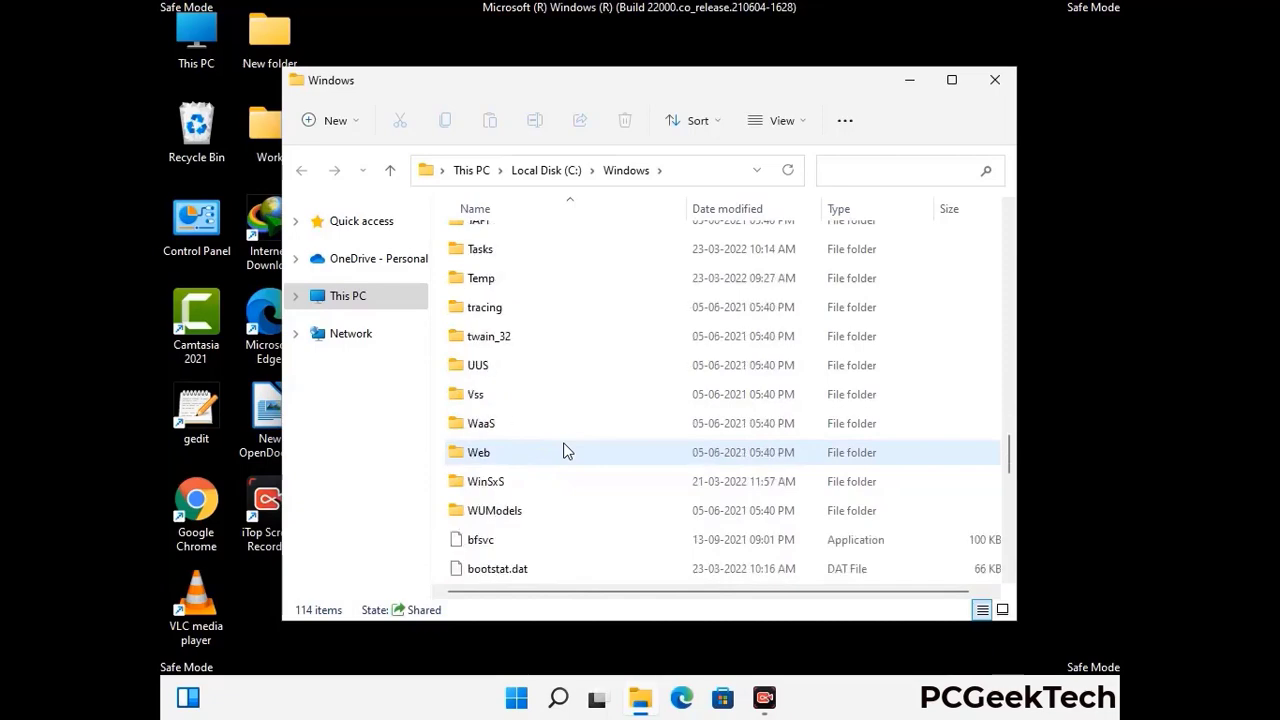
scroll(563, 452, down, 10)
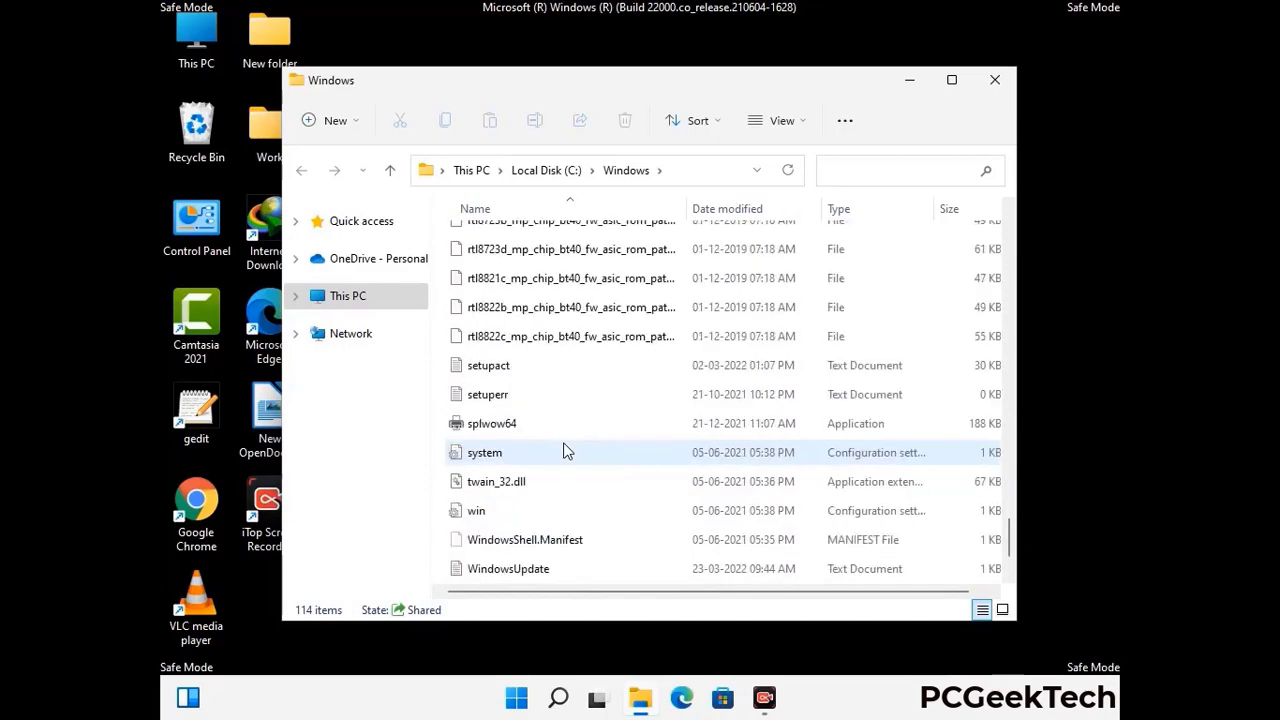
scroll(563, 452, up, 12)
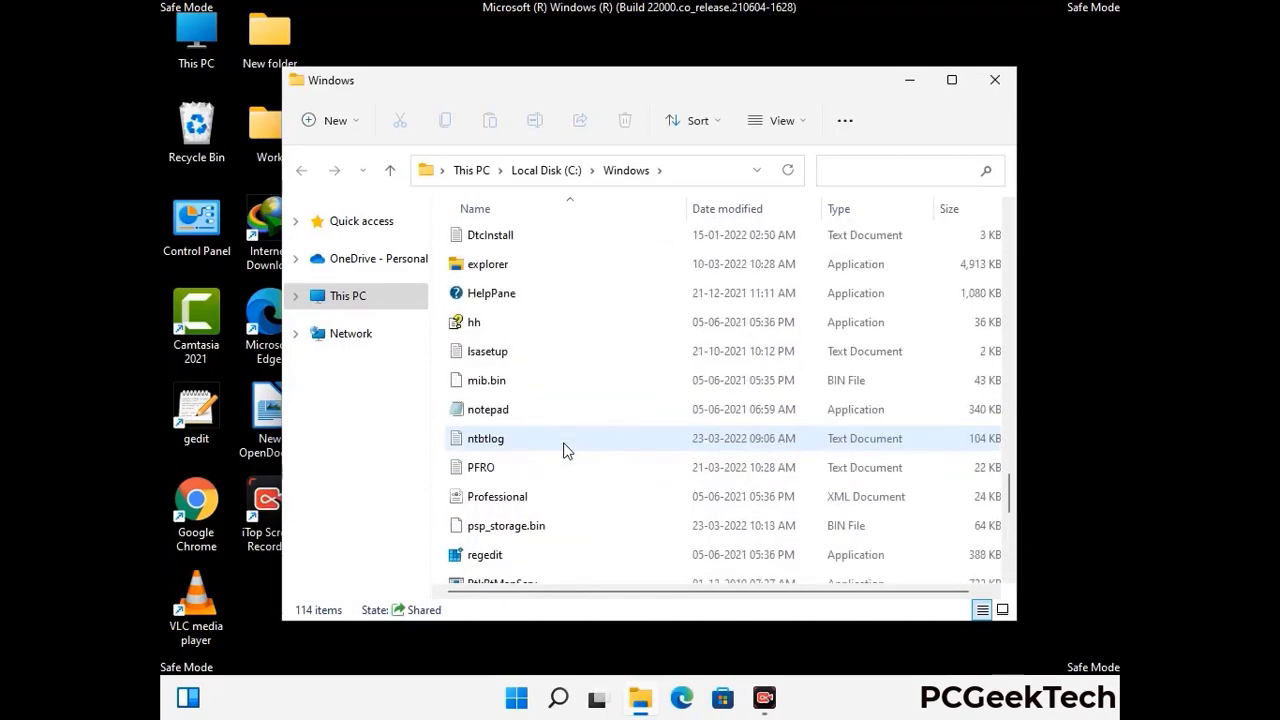
scroll(563, 450, up, 3)
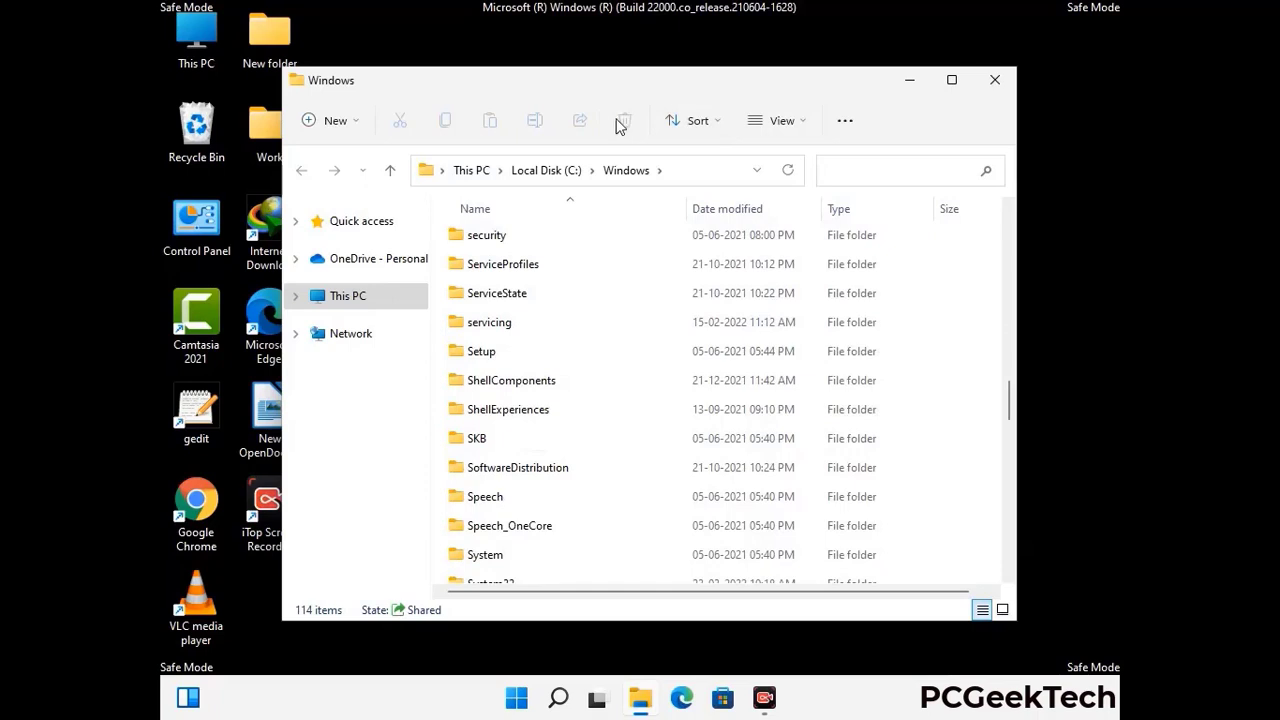
click(995, 80)
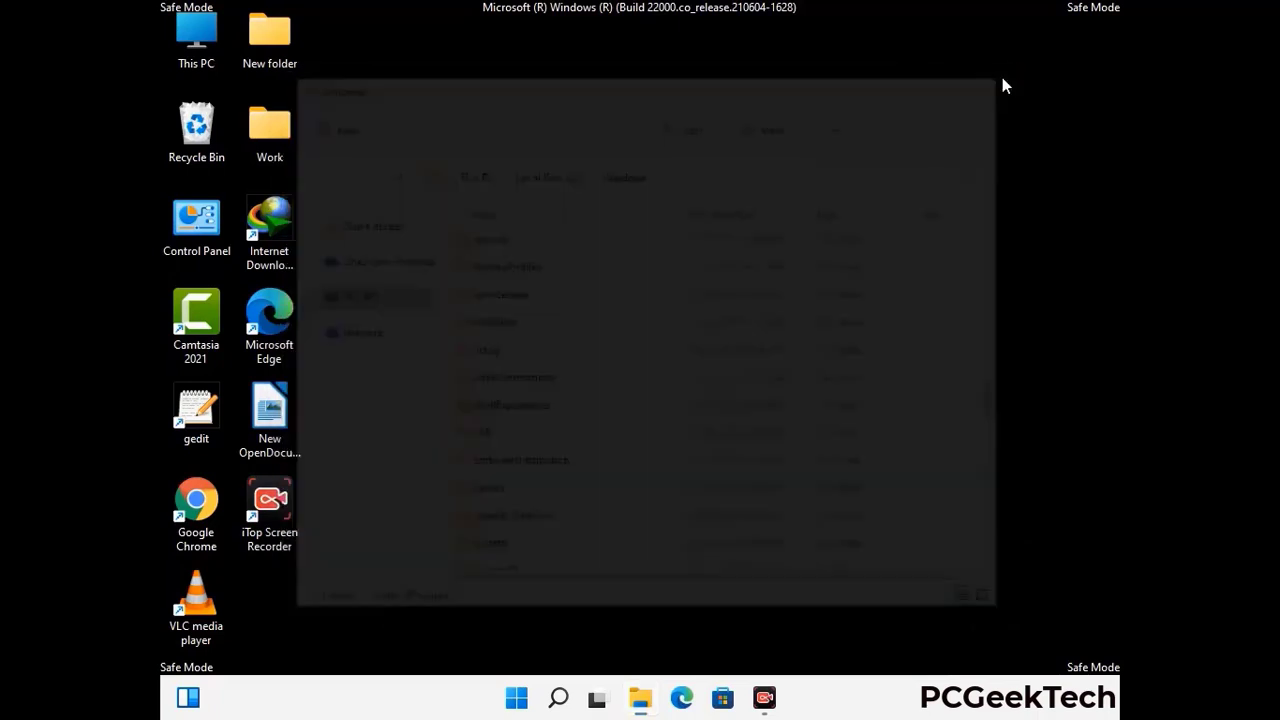
Step: Run %temp% to open the user's Temp folder
key(super+r)
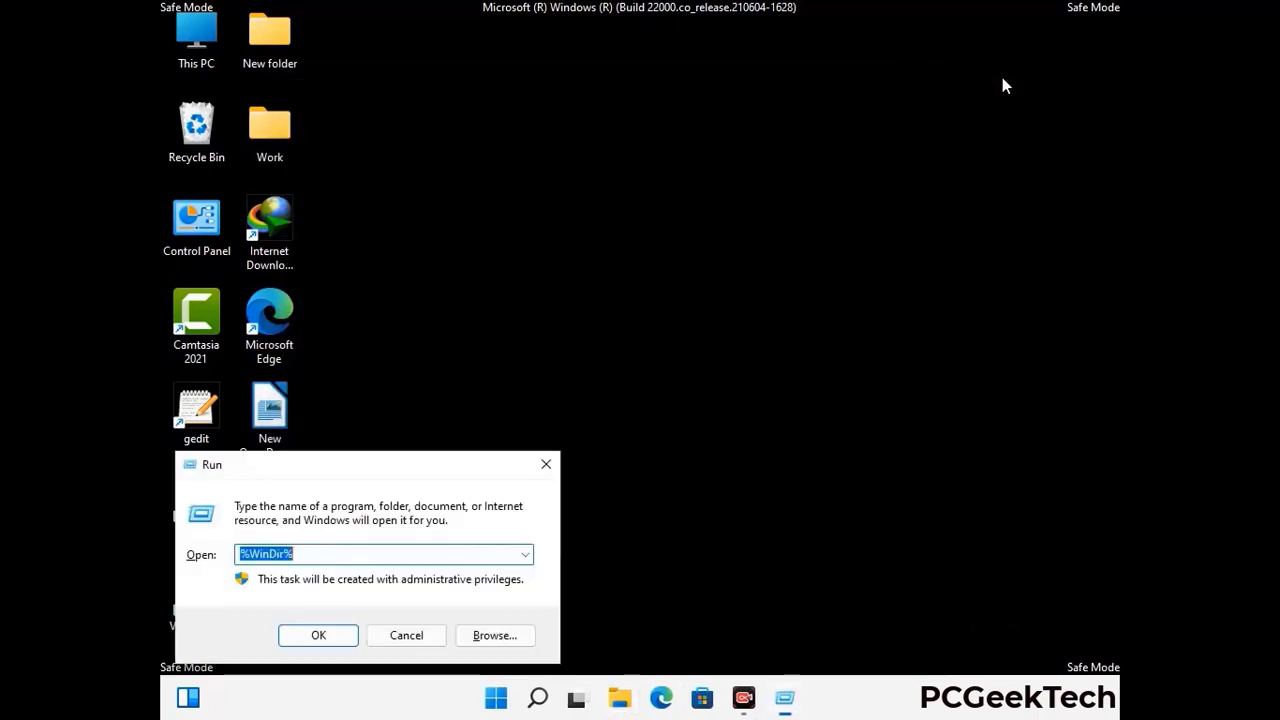
drag(426, 471, 728, 172)
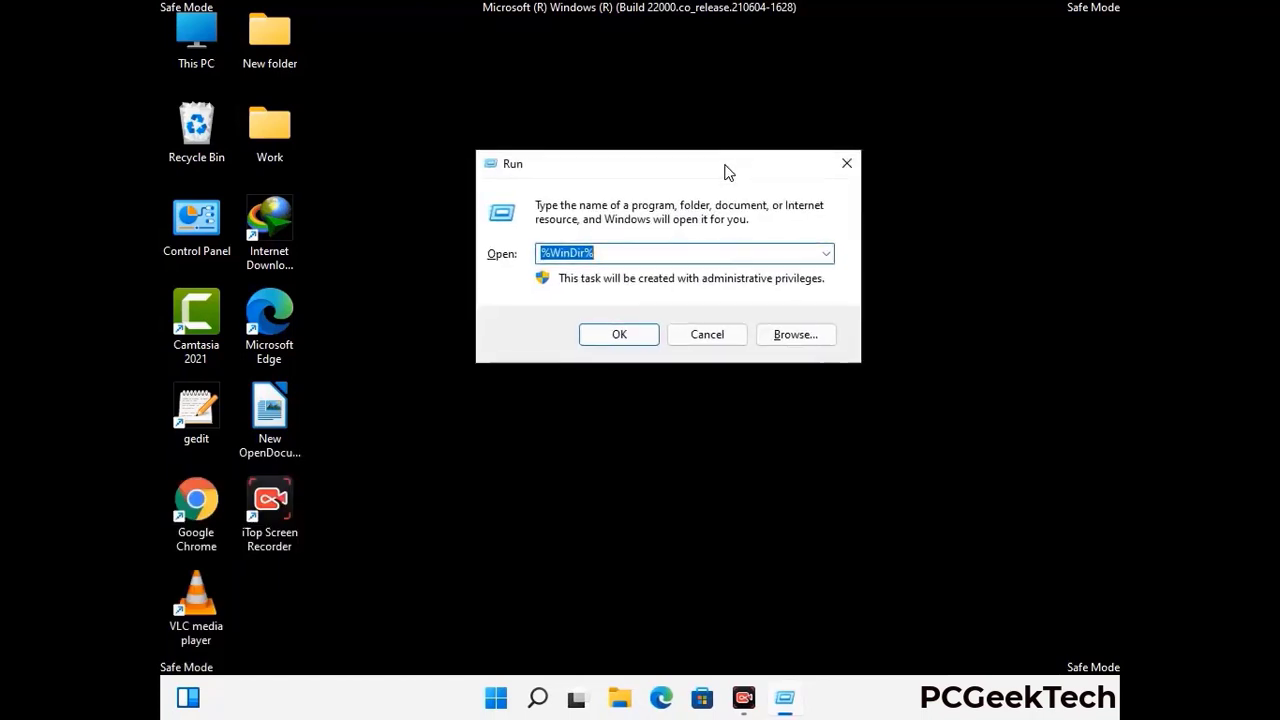
text(%tem)
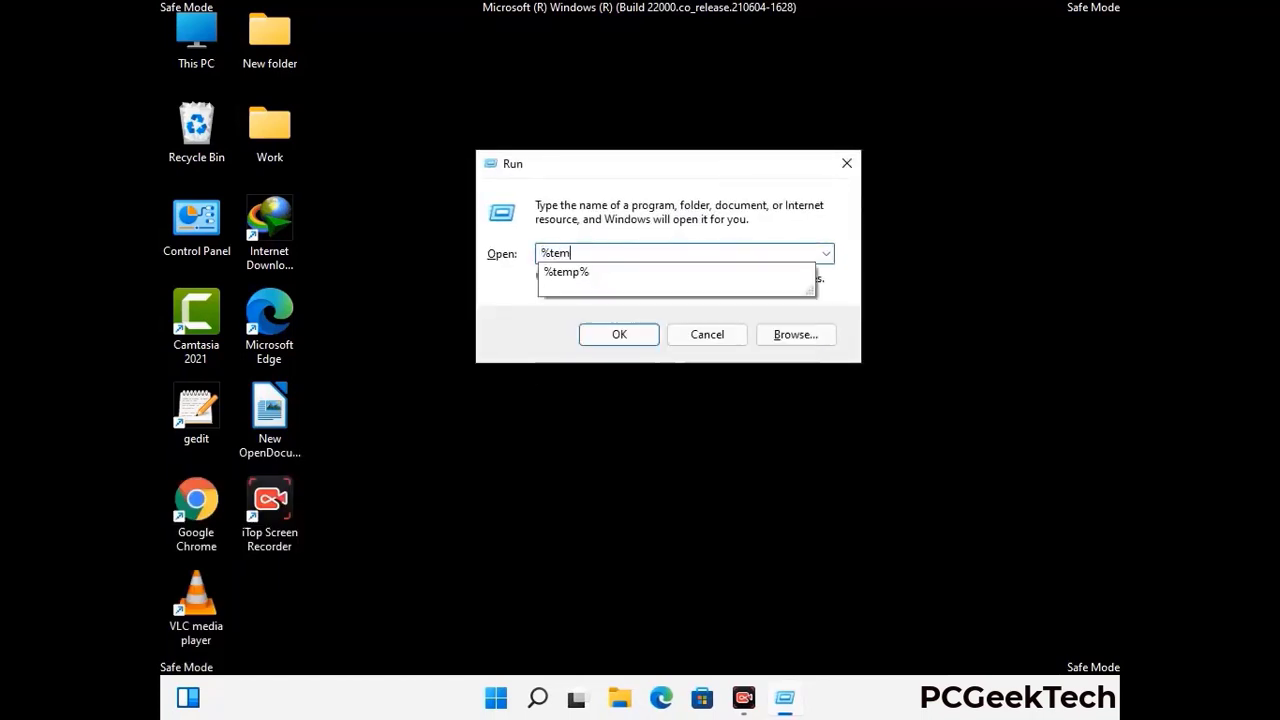
text(p%)
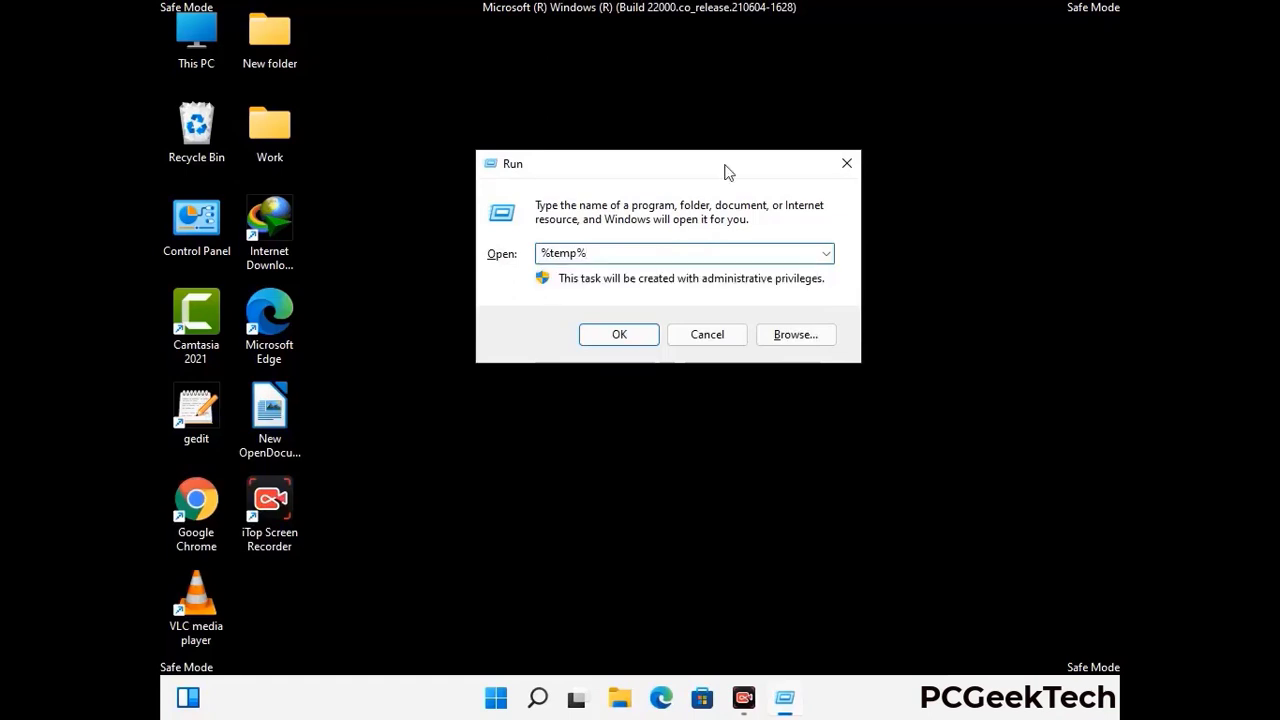
click(637, 334)
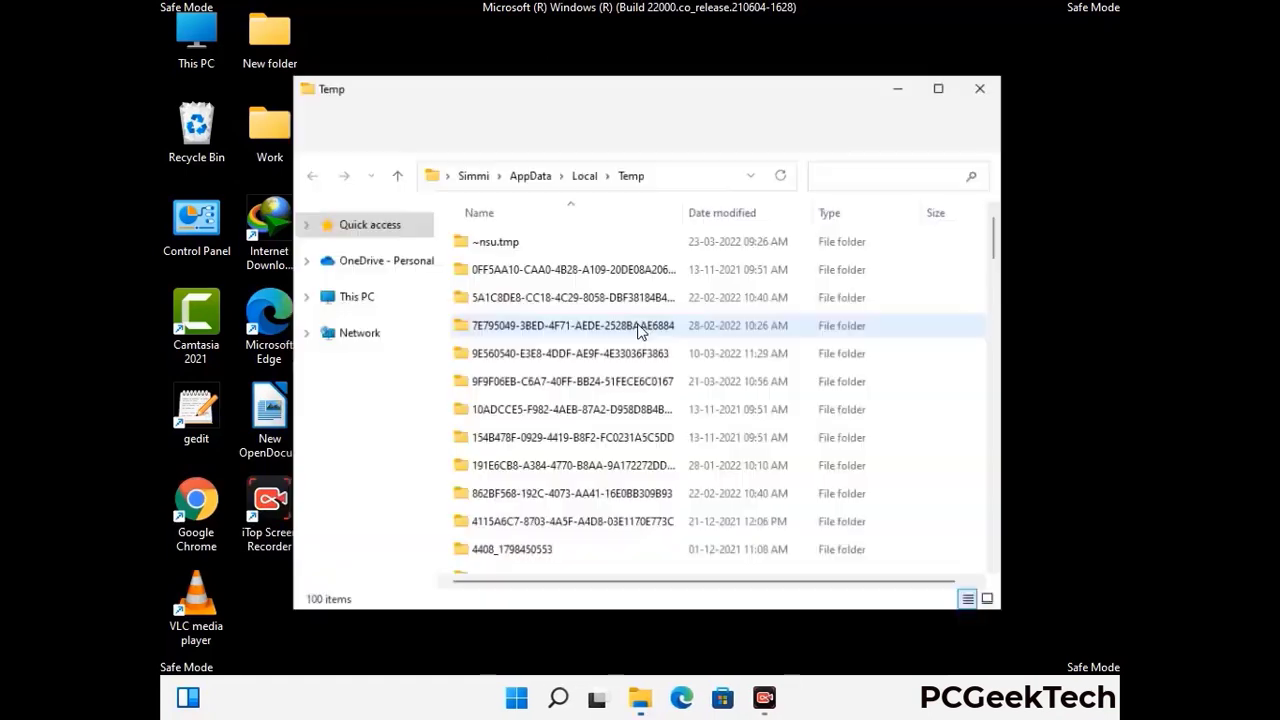
Step: Delete all items in the user's Temp folder and close the folder window
click(582, 385)
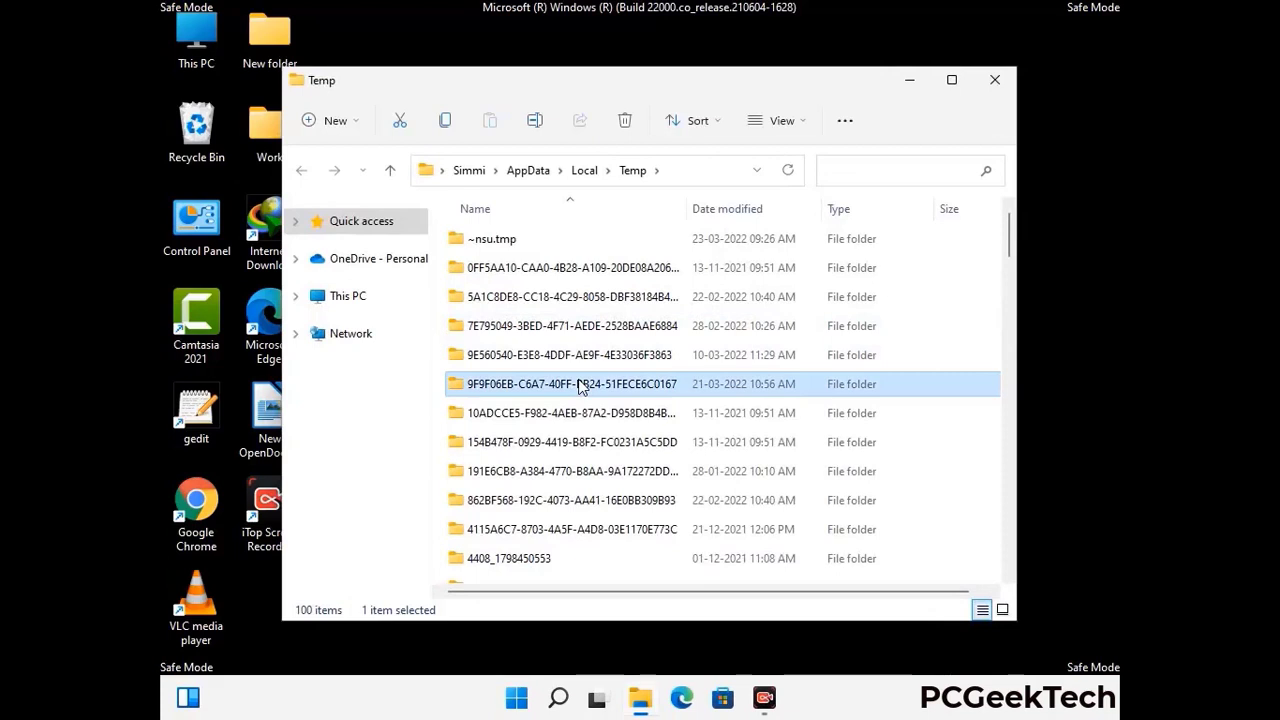
key(ctrl+a)
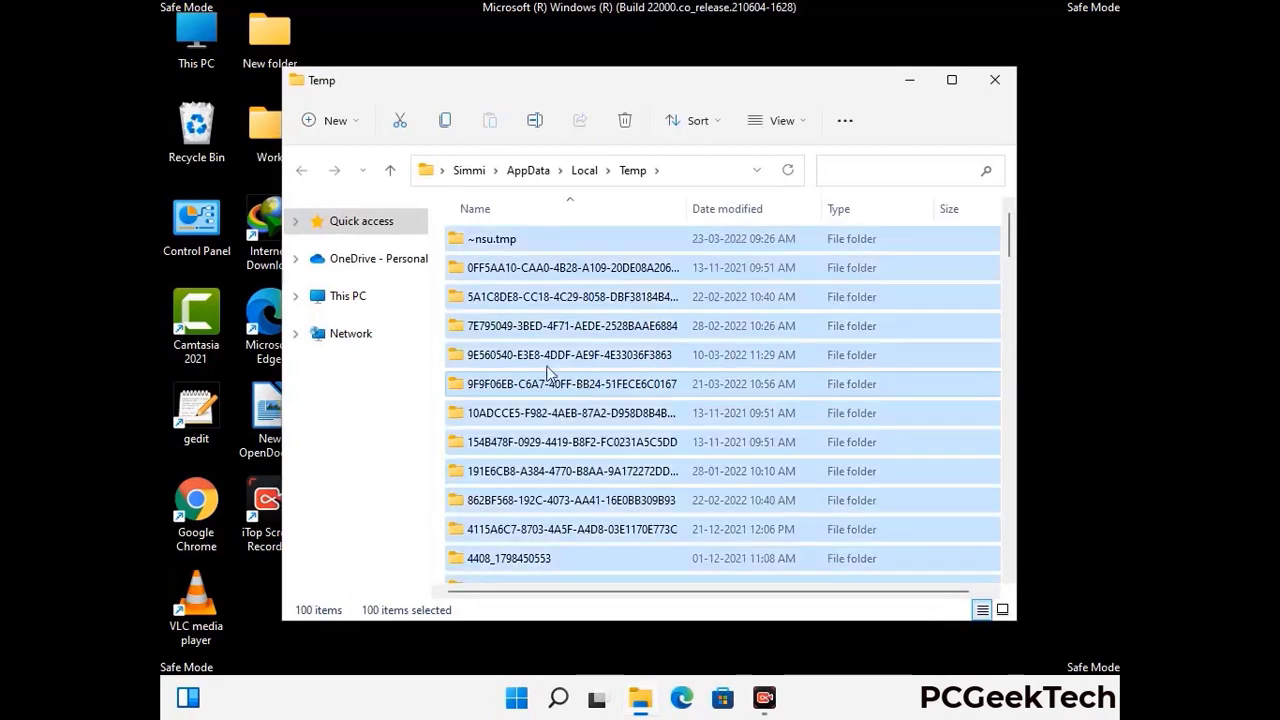
click(626, 121)
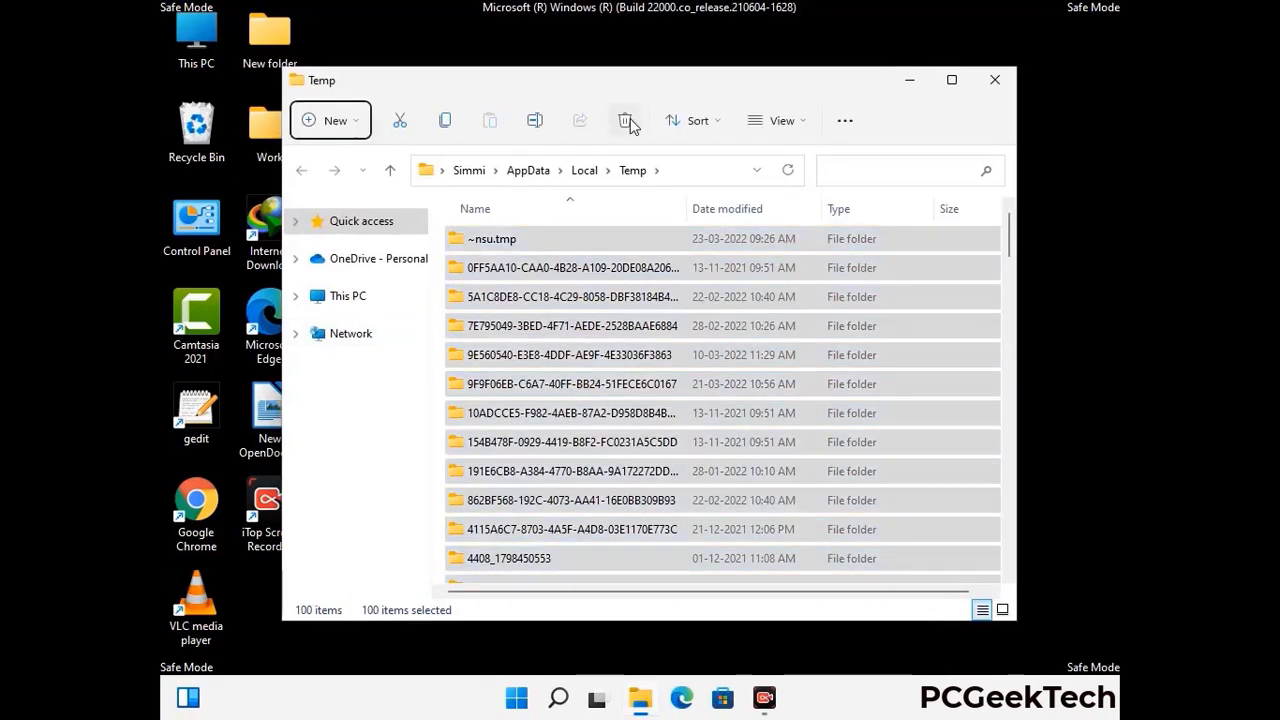
click(994, 80)
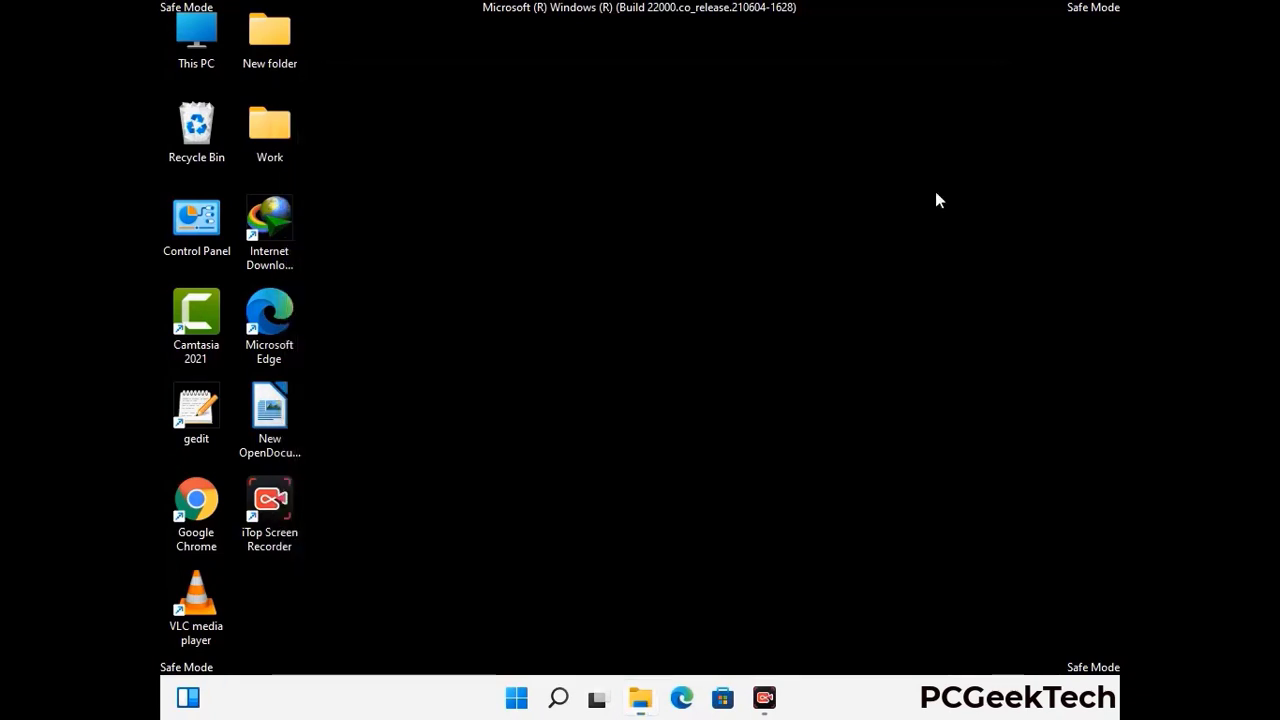
Step: Bring up the Run dialog again and enter the command temp
key(super+r)
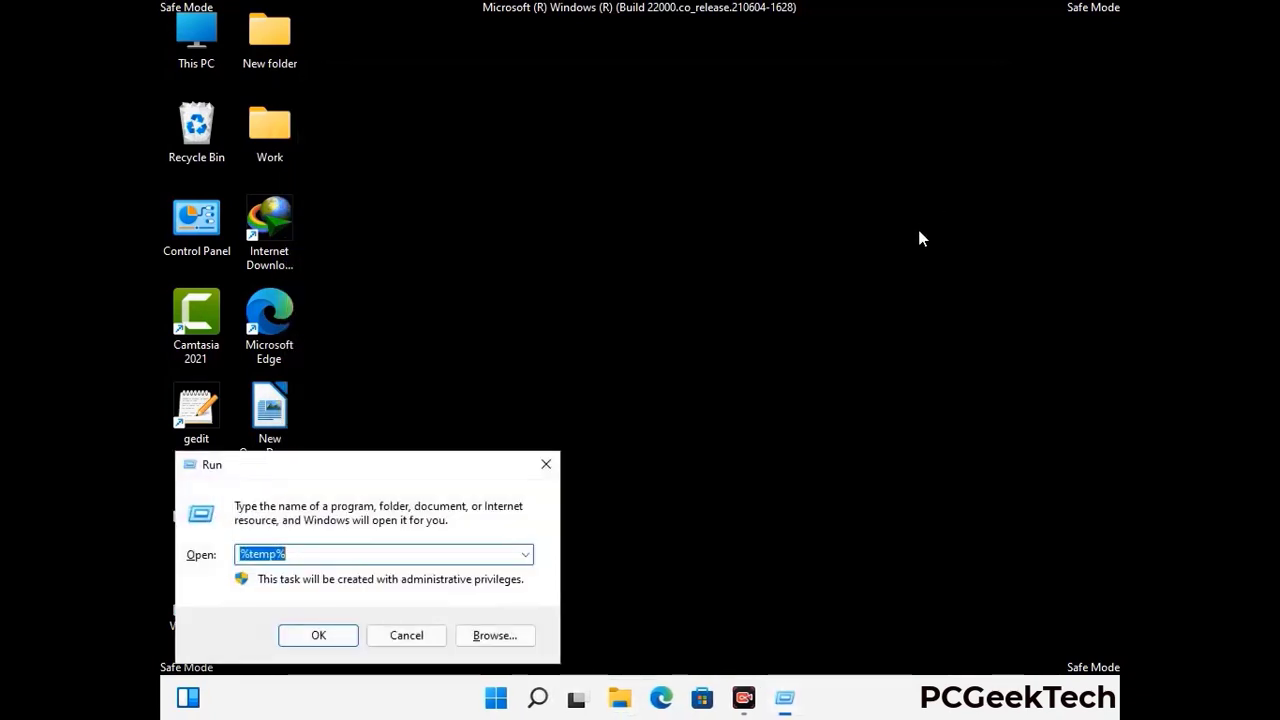
drag(433, 457, 728, 180)
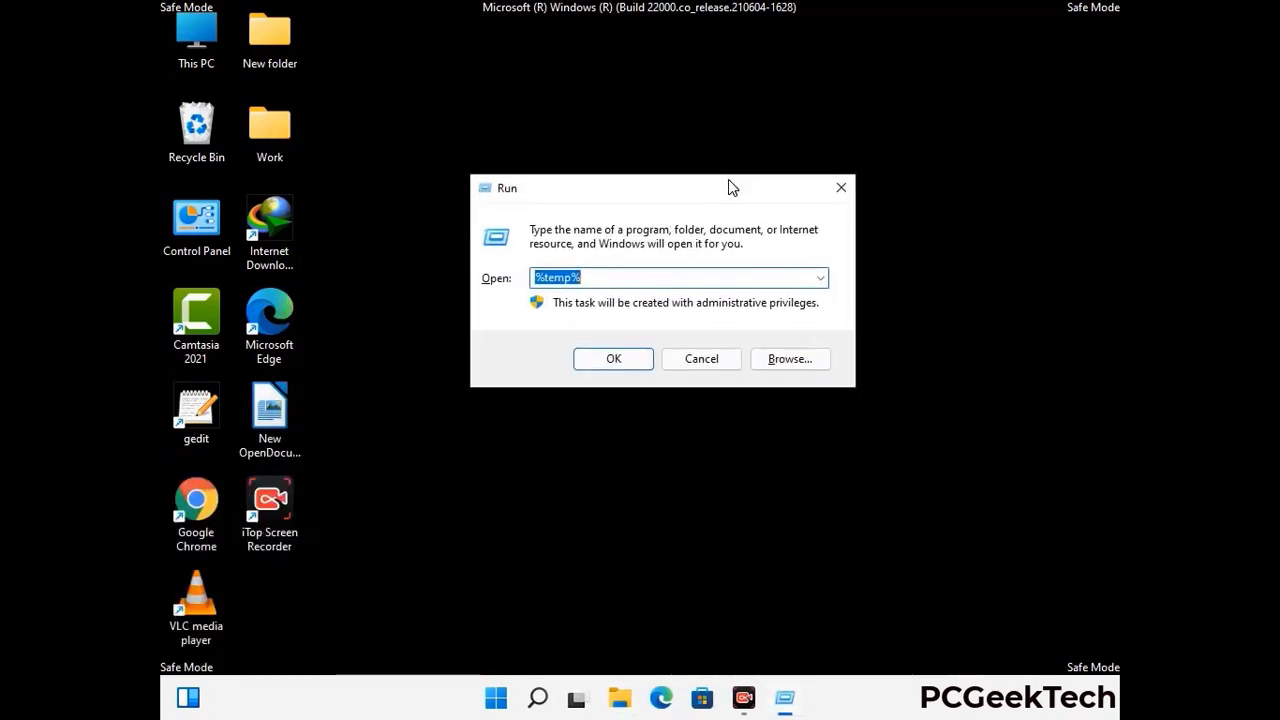
text(temp)
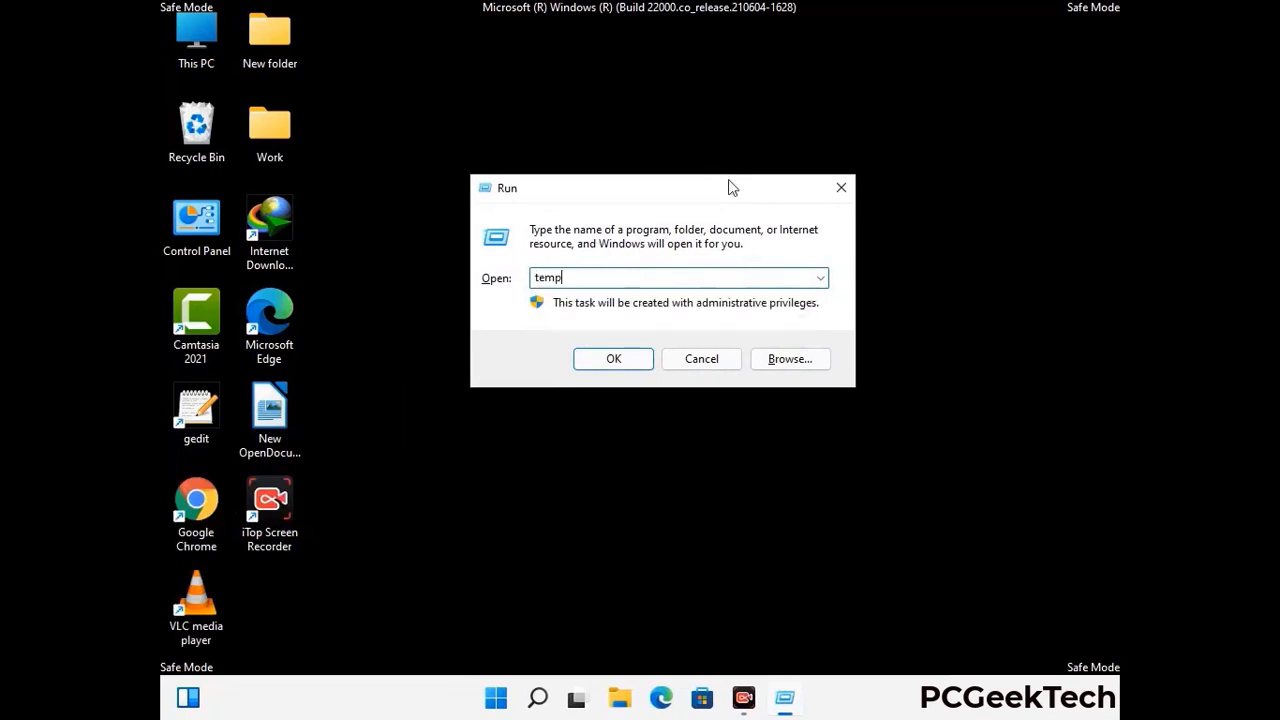
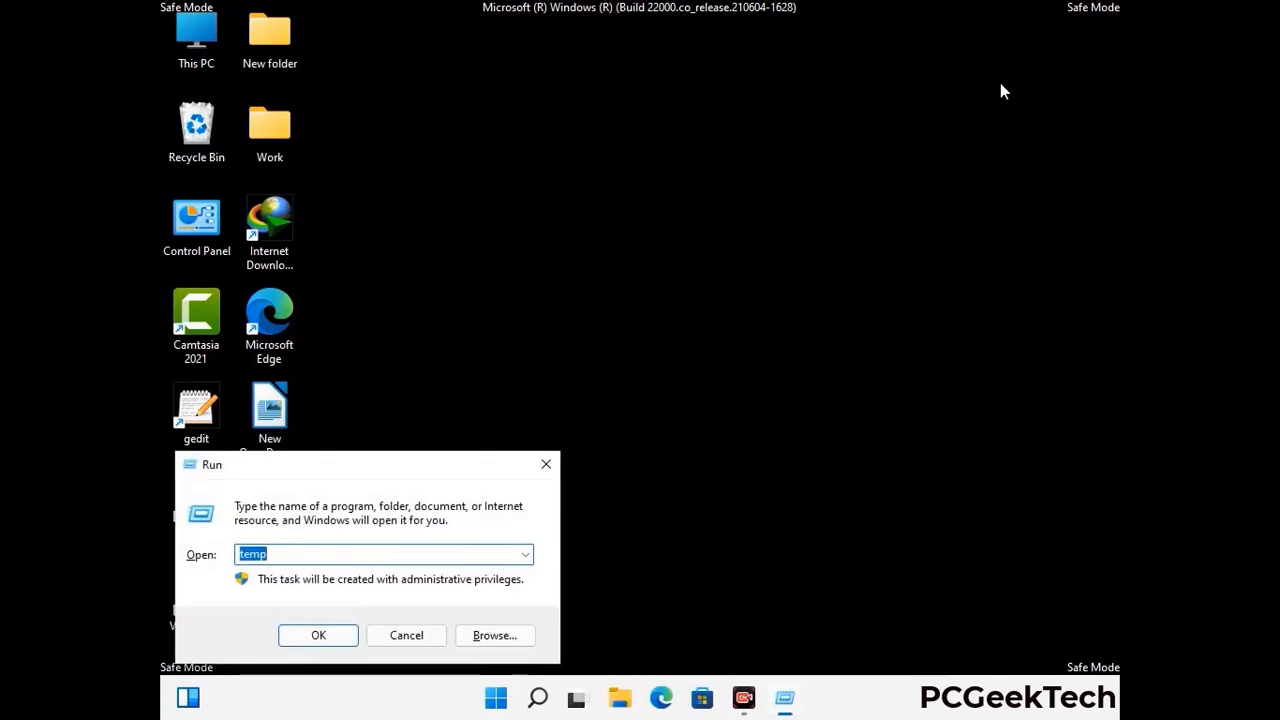
Step: Run regedit to open the Registry Editor
drag(400, 470, 666, 161)
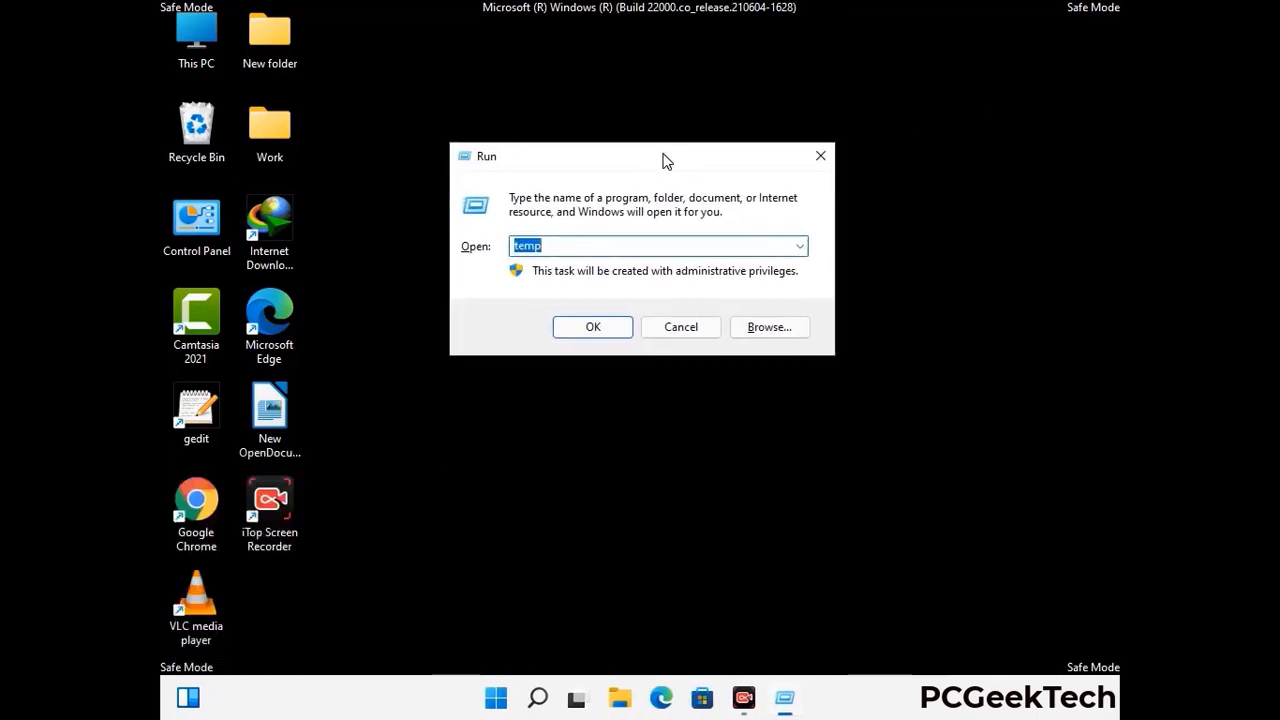
text(regedit)
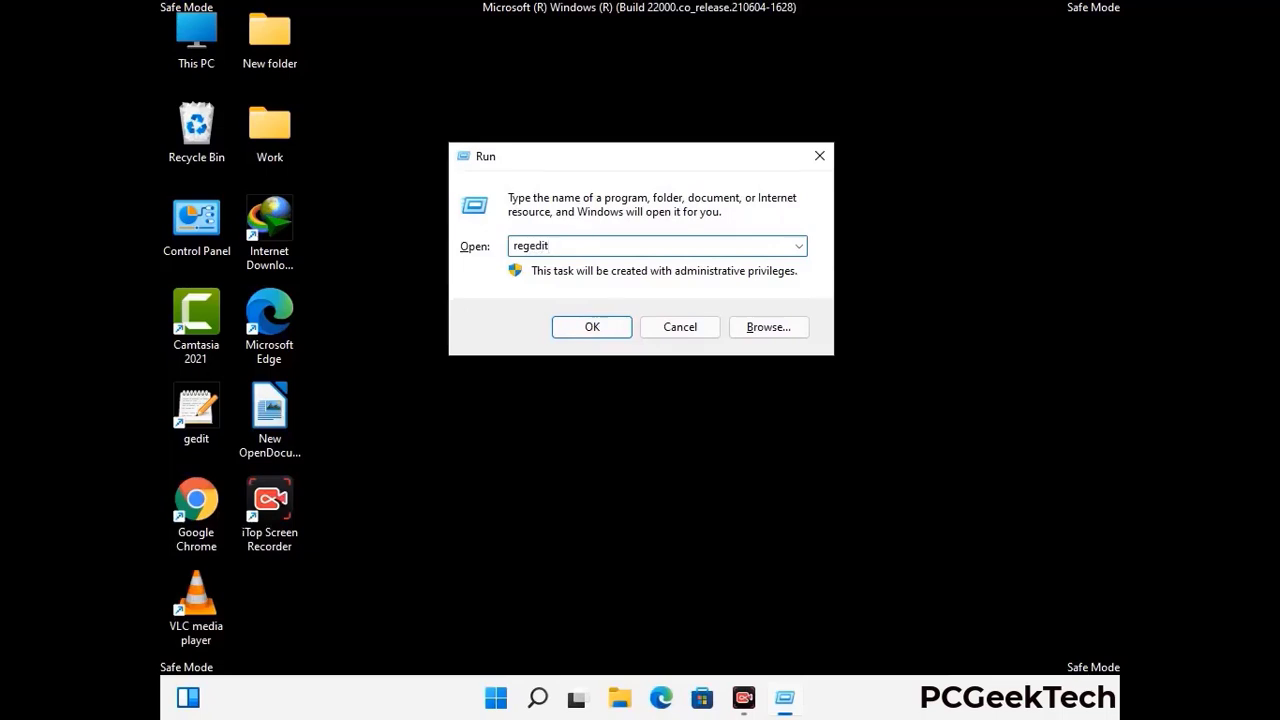
key(Return)
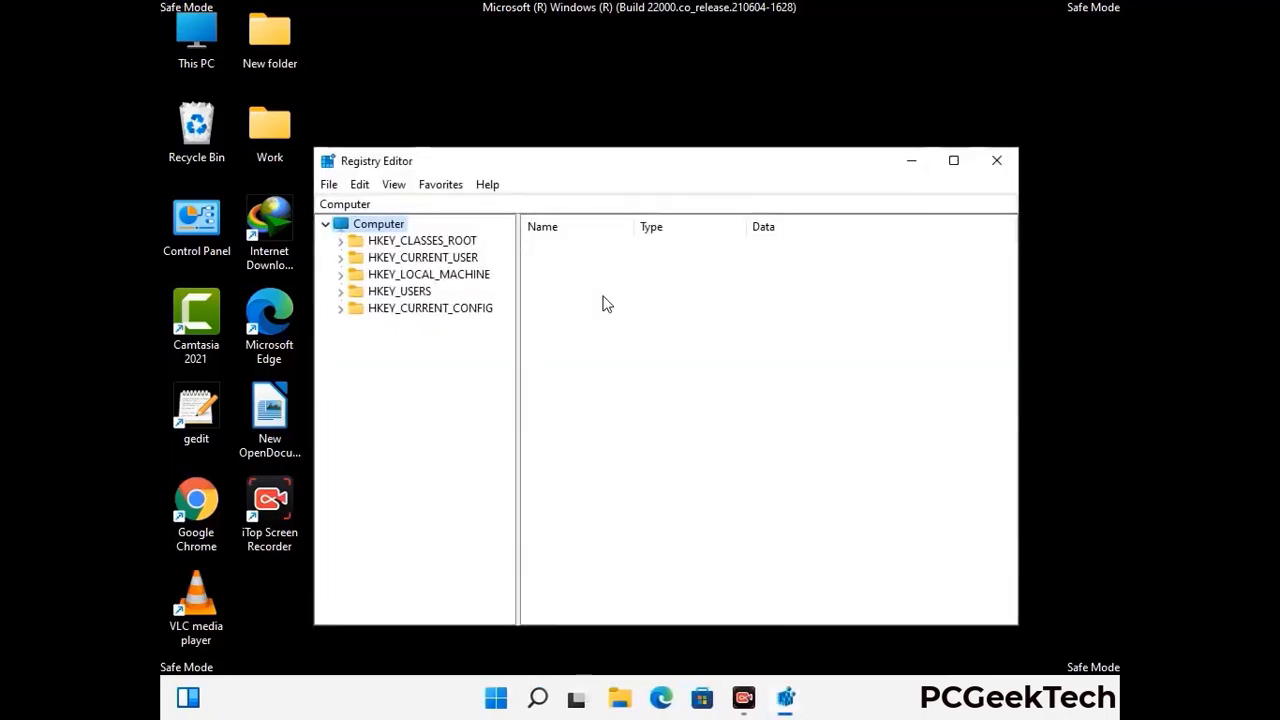
Step: Expand HKEY_CURRENT_USER\Software\Microsoft in the registry tree
click(428, 274)
click(340, 257)
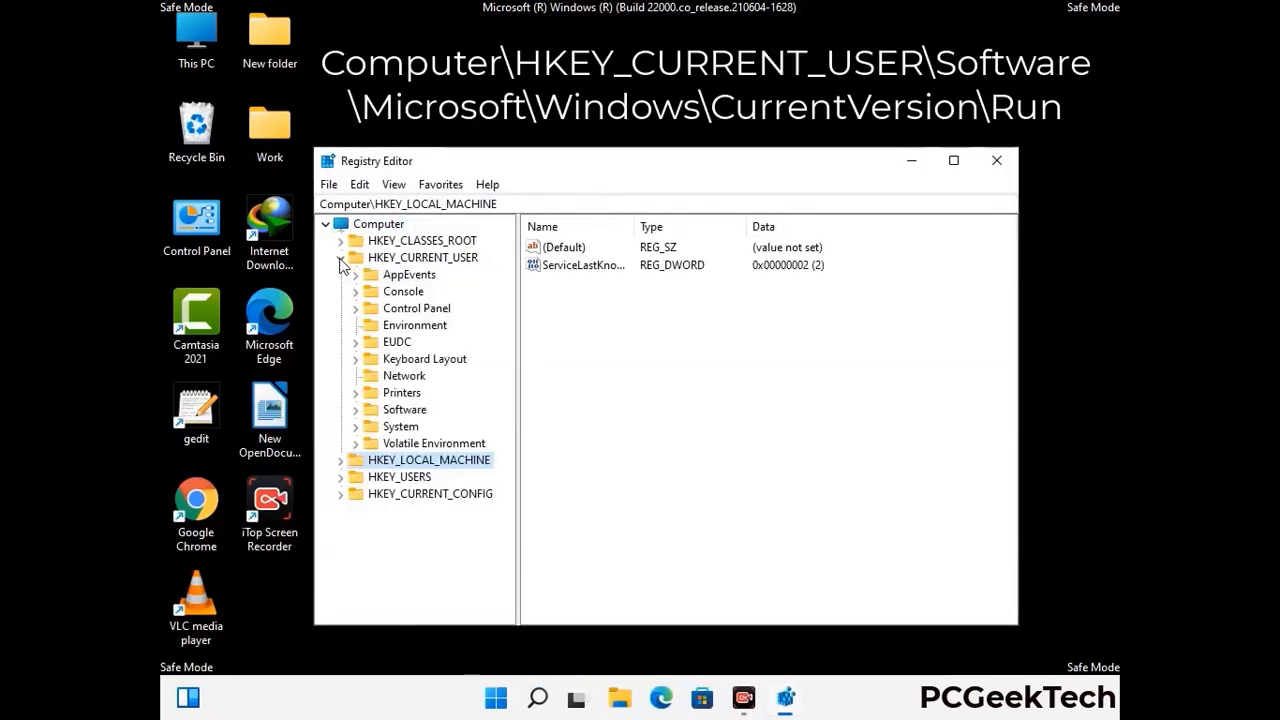
click(403, 412)
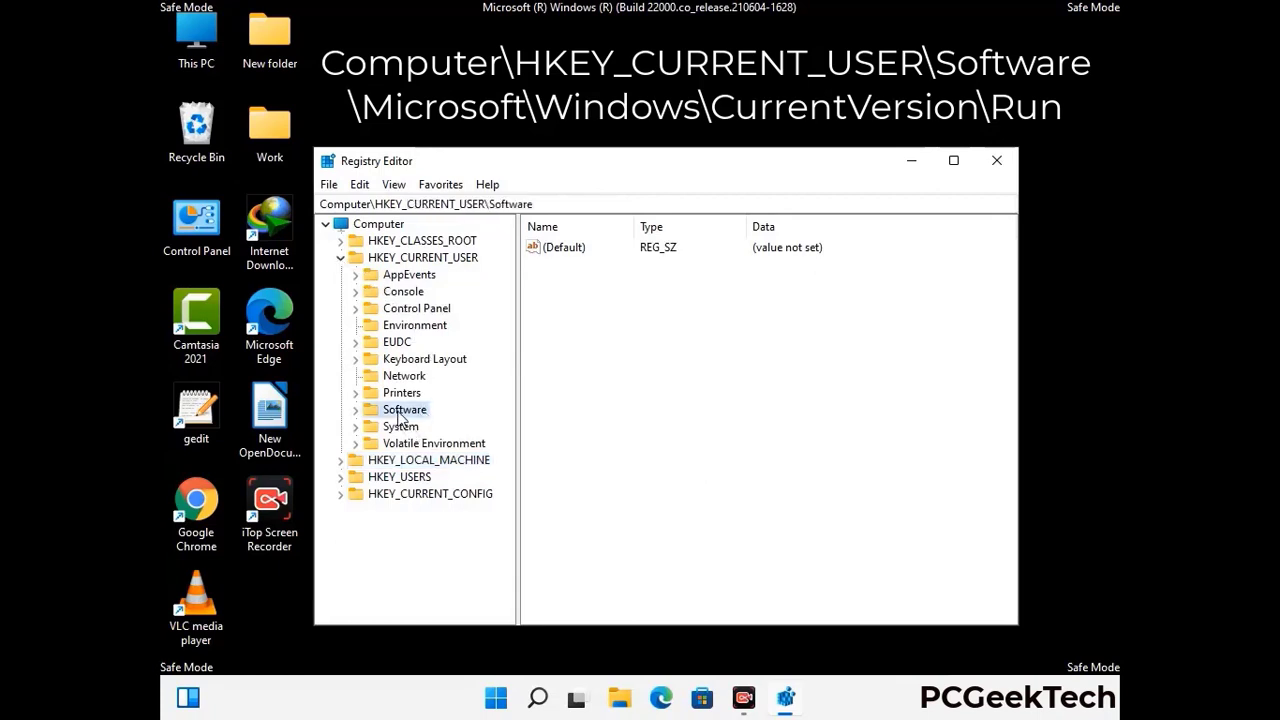
click(353, 411)
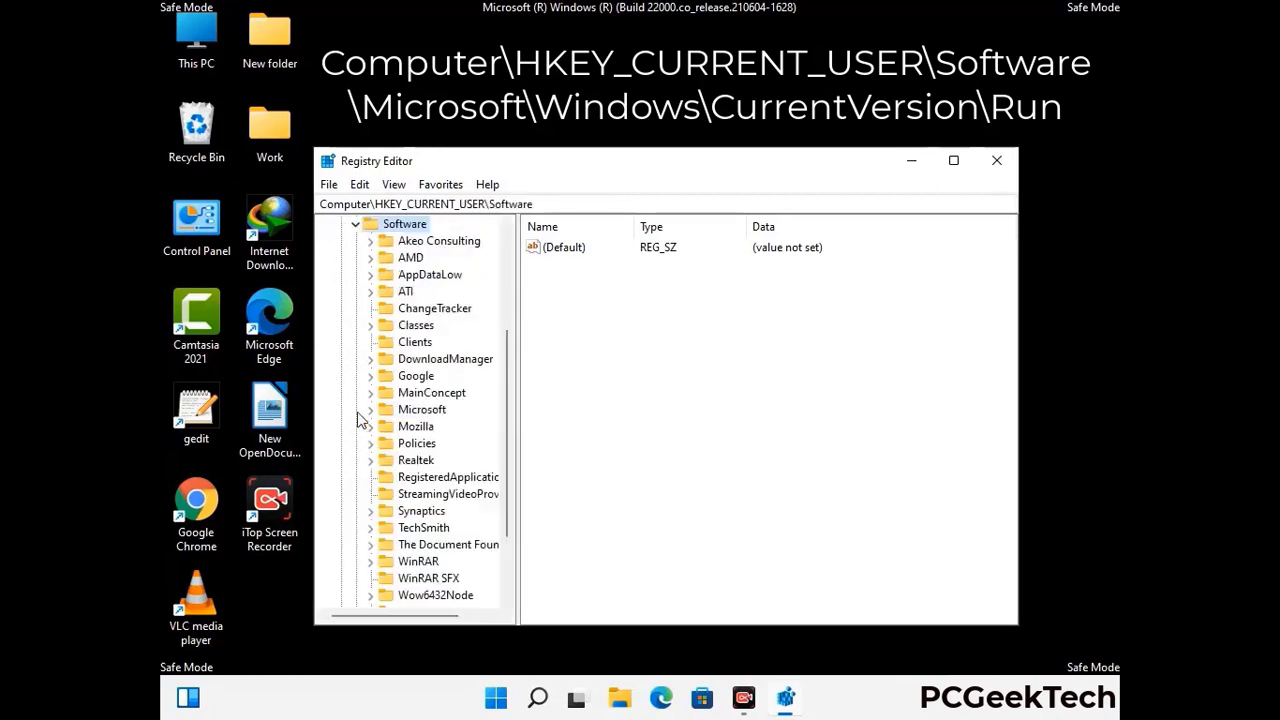
click(418, 410)
click(370, 410)
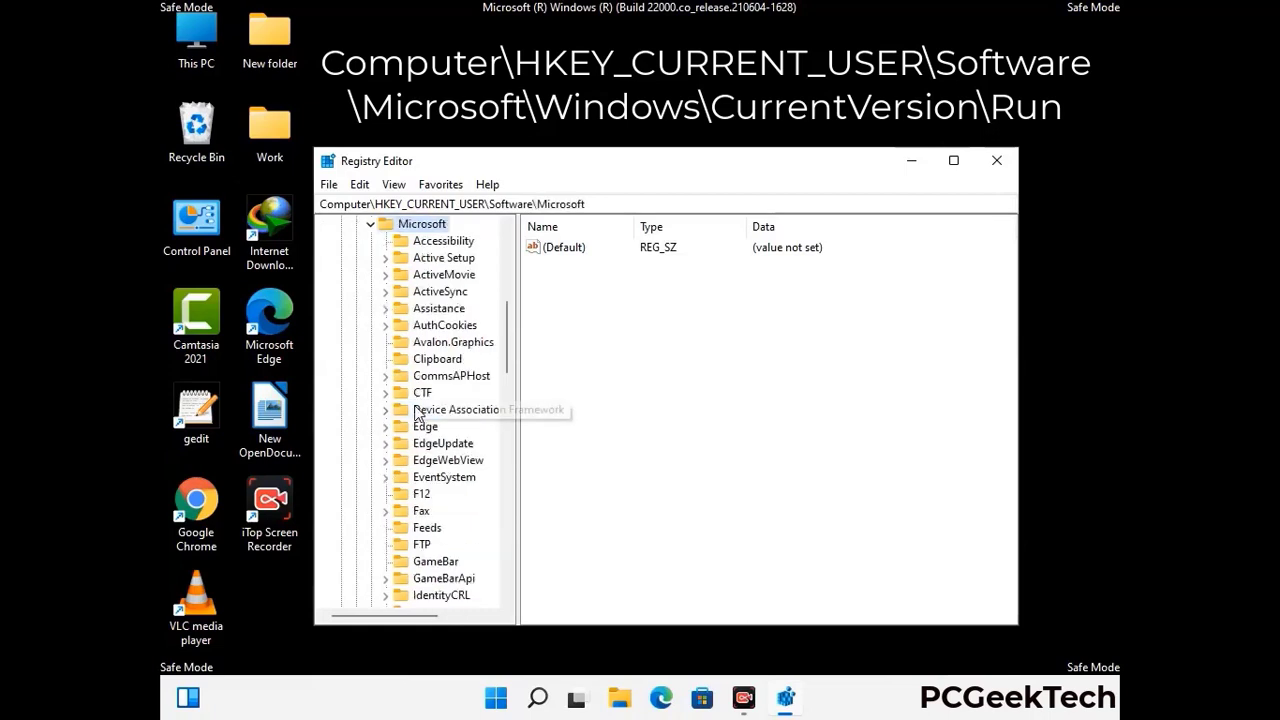
Step: Expand the Windows key under Microsoft and its CurrentVersion subkey
scroll(463, 435, down, 5)
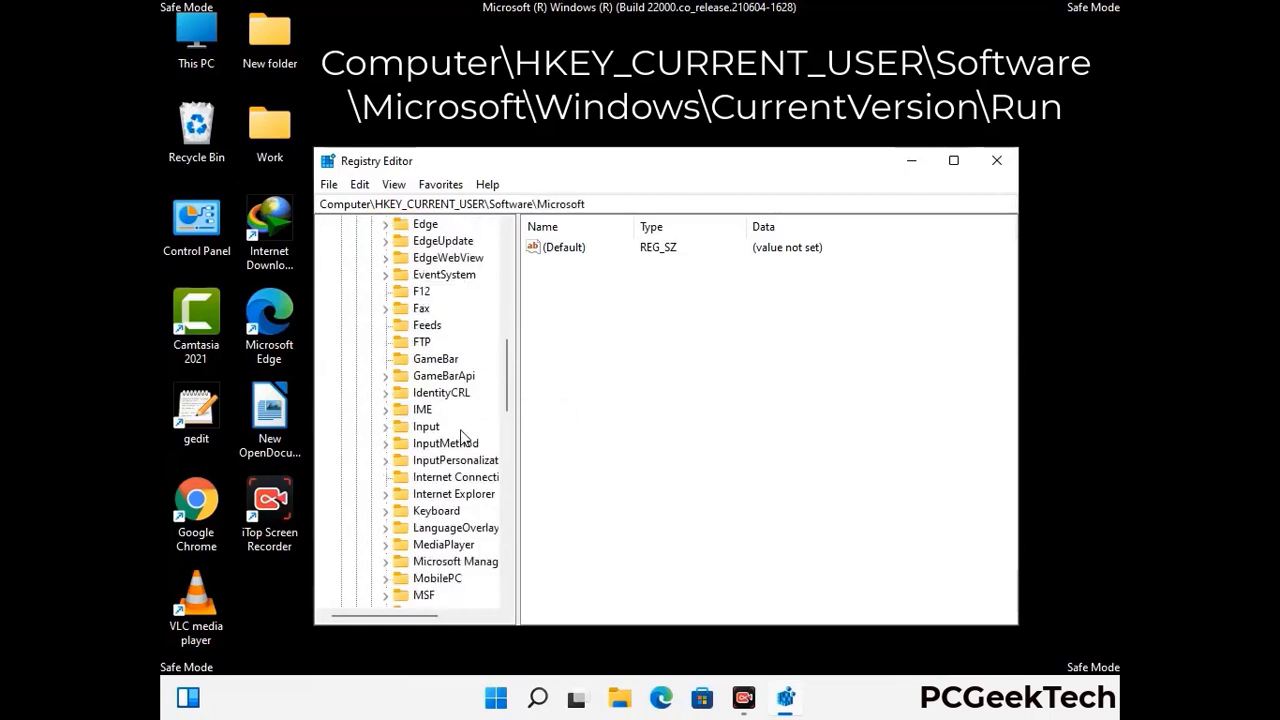
scroll(463, 437, down, 3)
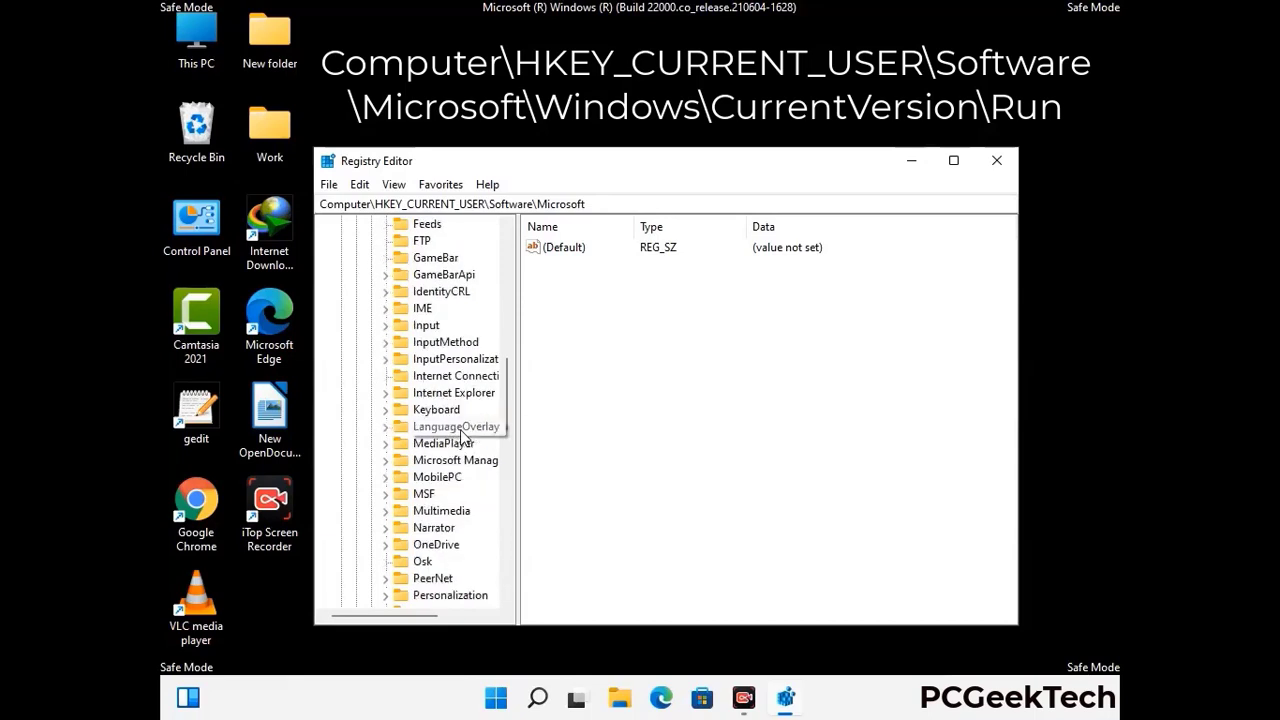
scroll(463, 437, down, 6)
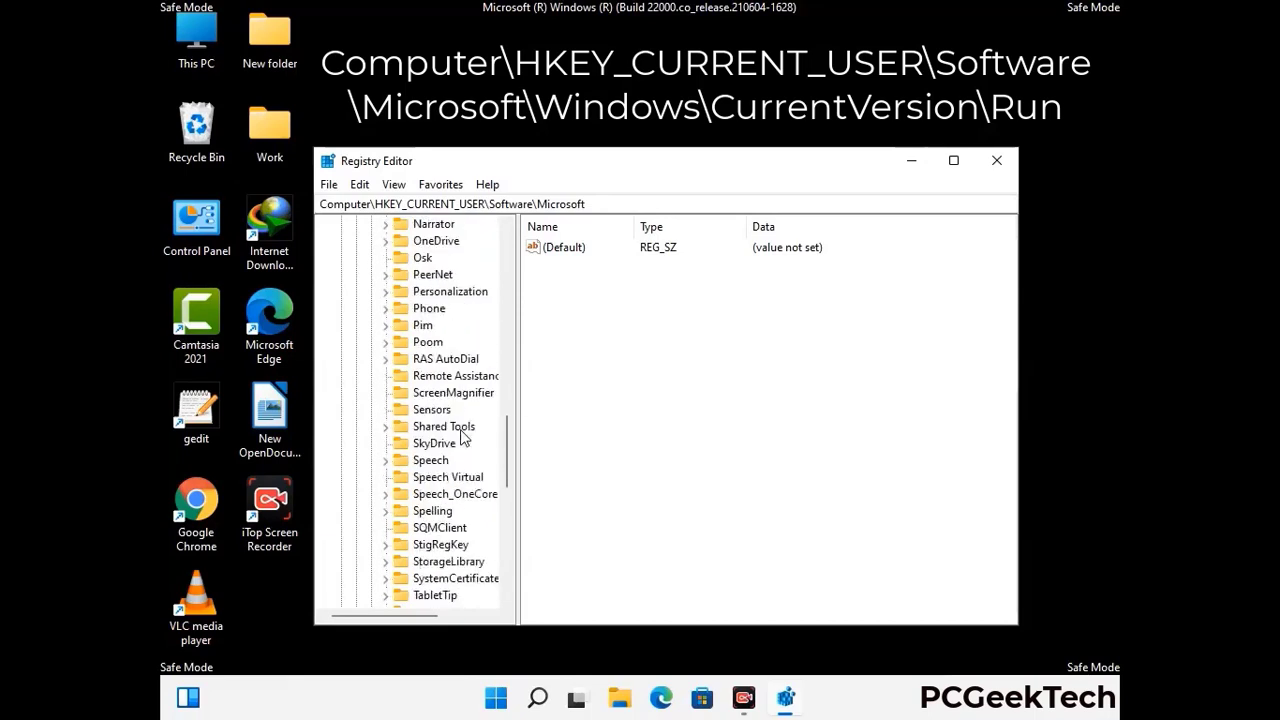
scroll(463, 437, down, 3)
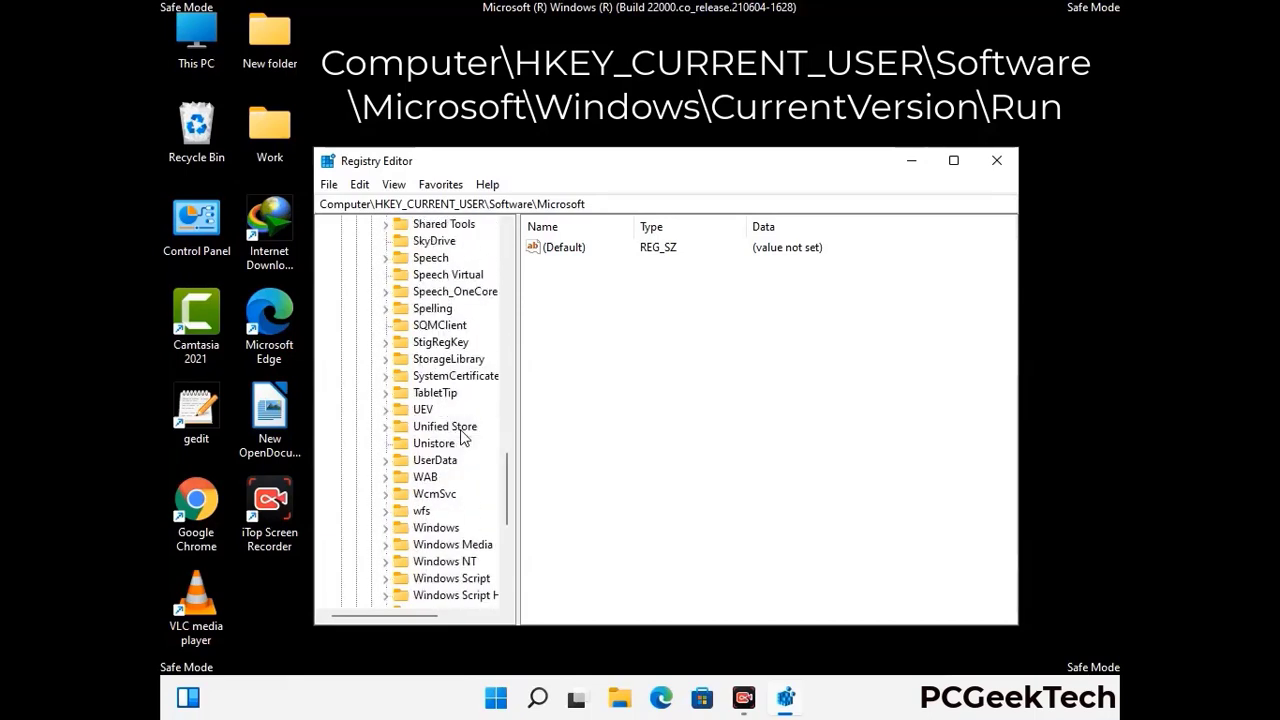
click(436, 477)
double_click(436, 477)
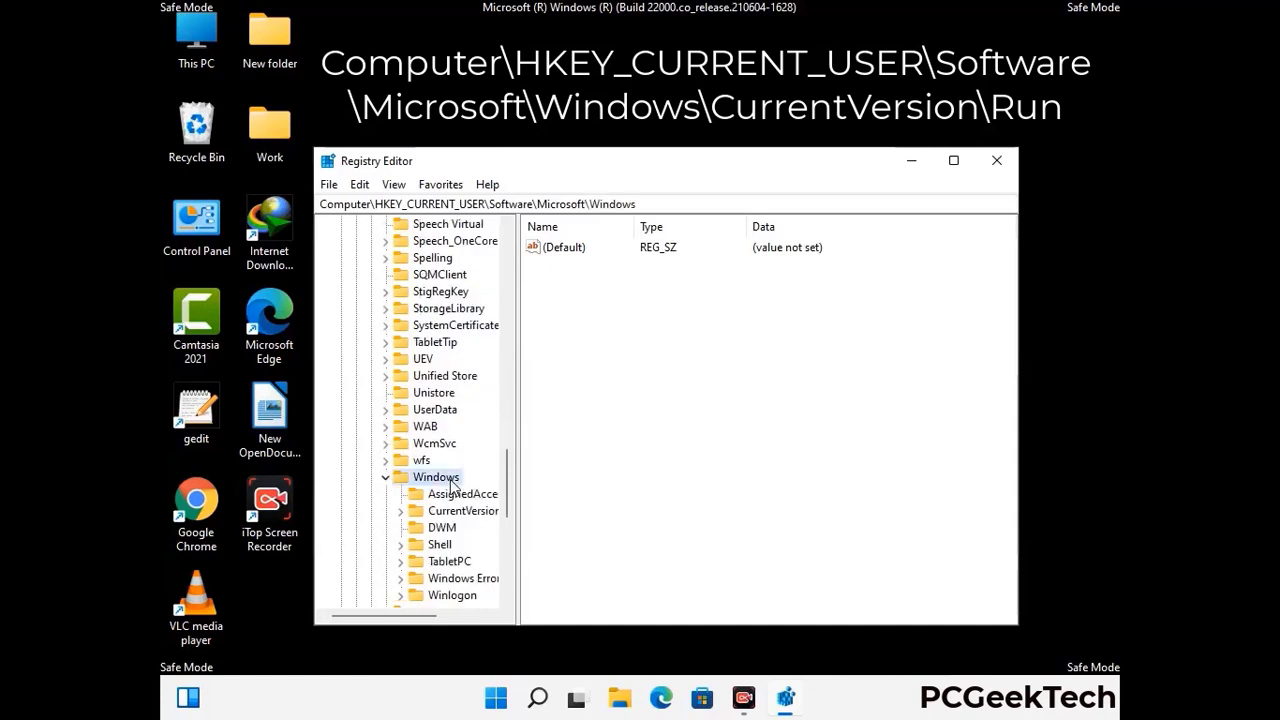
click(464, 460)
double_click(464, 460)
Step: Open the Run key under CurrentVersion to list its startup values
scroll(460, 440, down, 5)
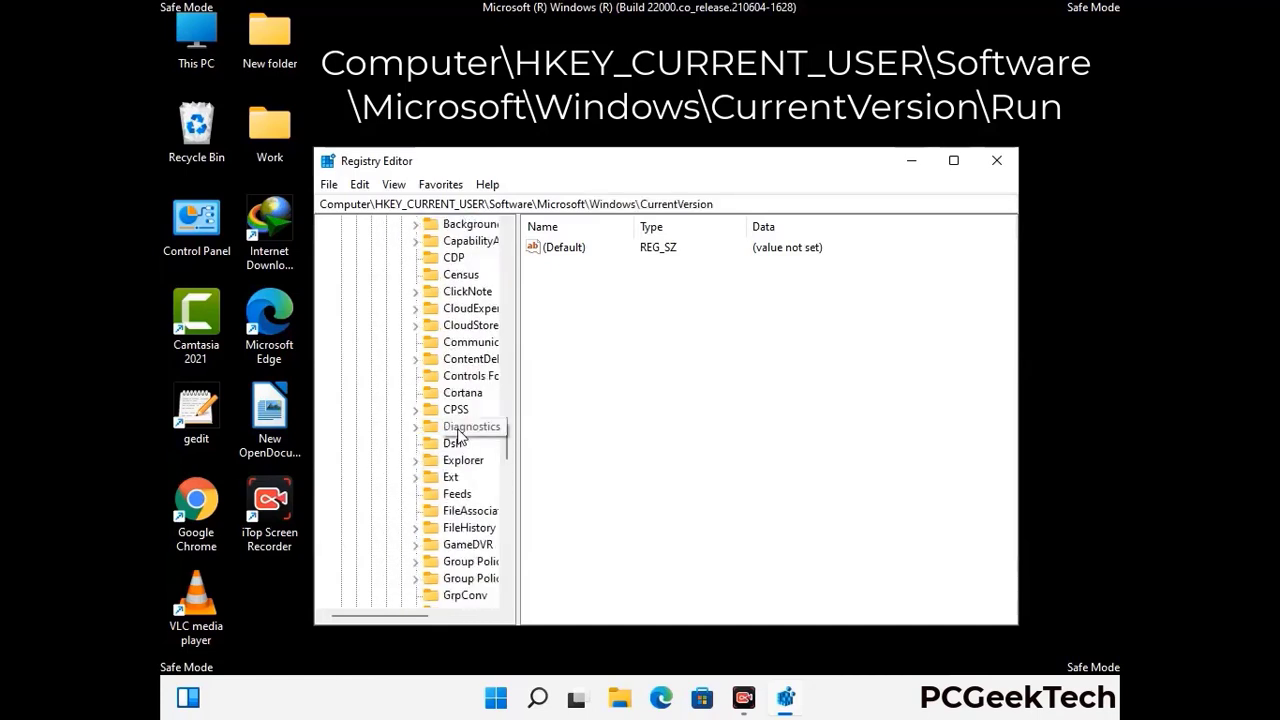
scroll(459, 435, down, 4)
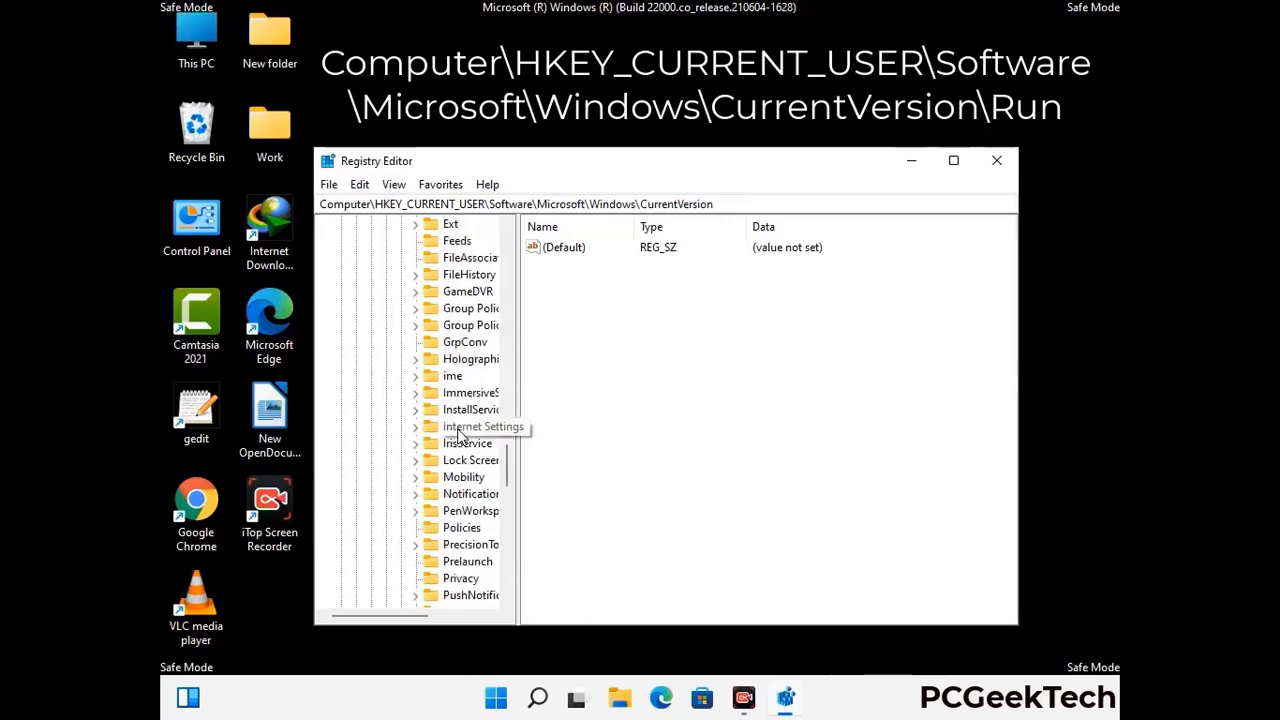
scroll(460, 435, down, 1)
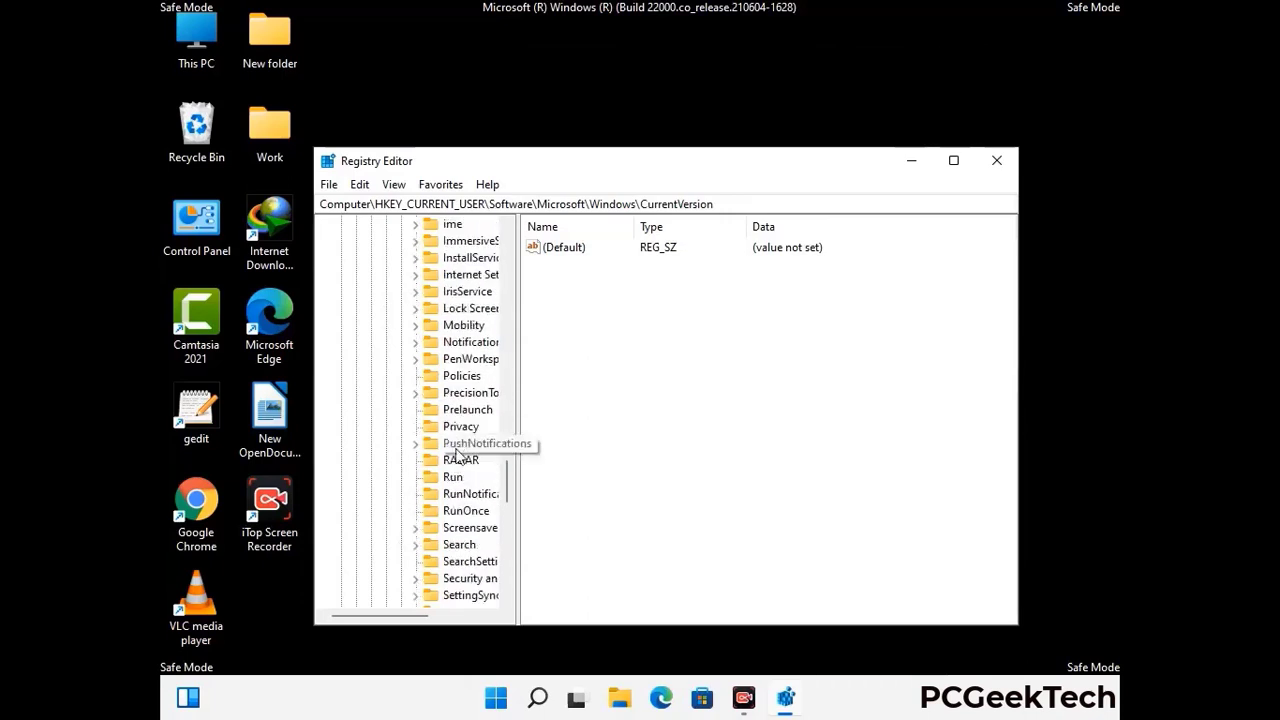
click(453, 477)
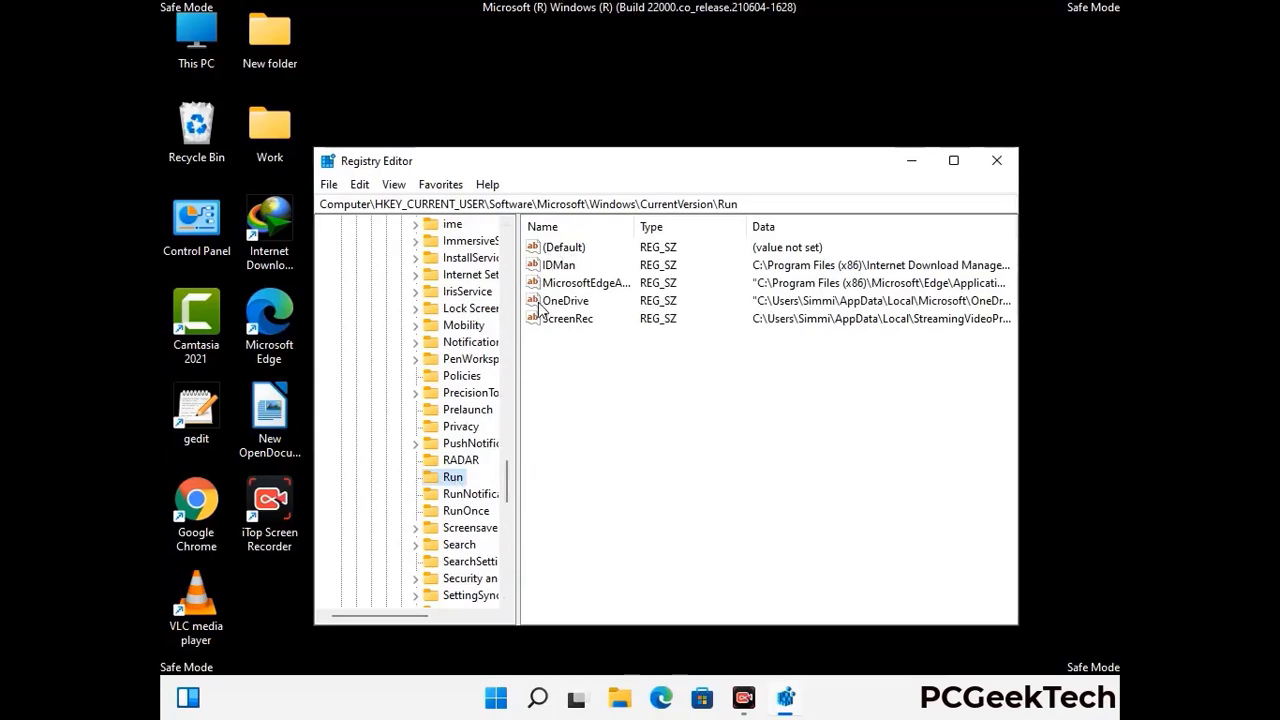
Step: Delete the ScreenRec value from the Run key and confirm its permanent removal
click(566, 322)
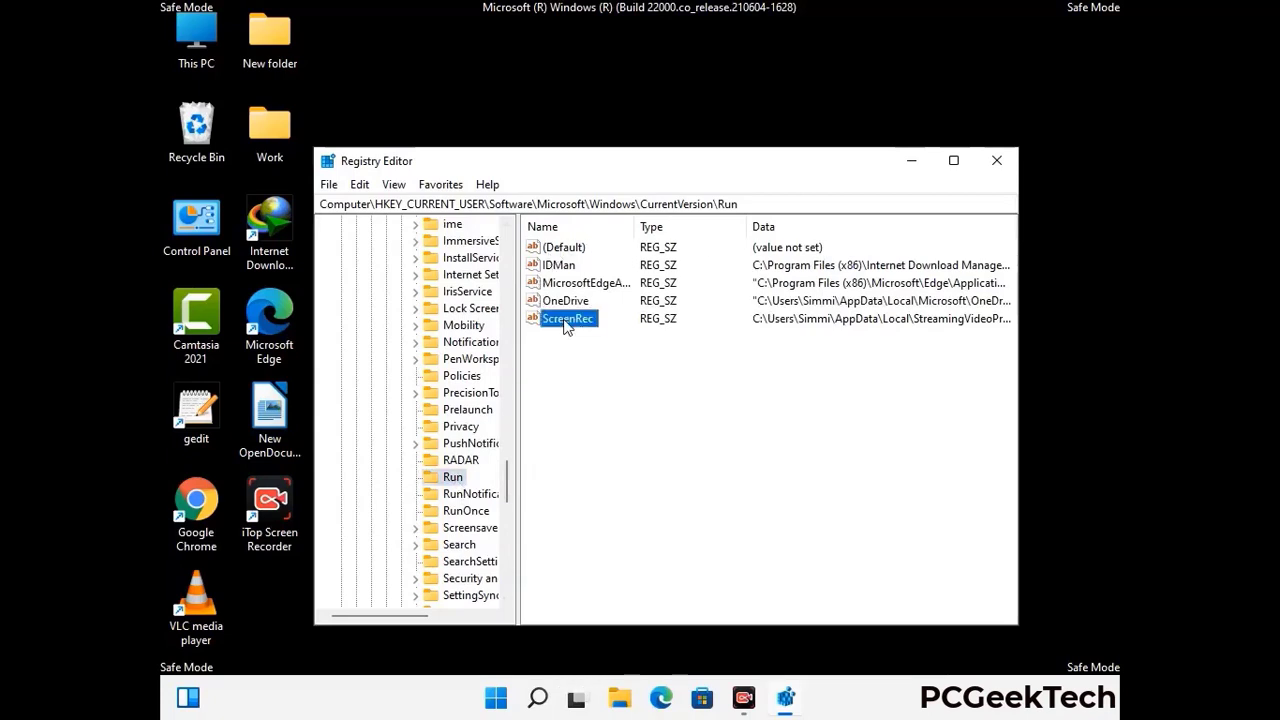
click(576, 325)
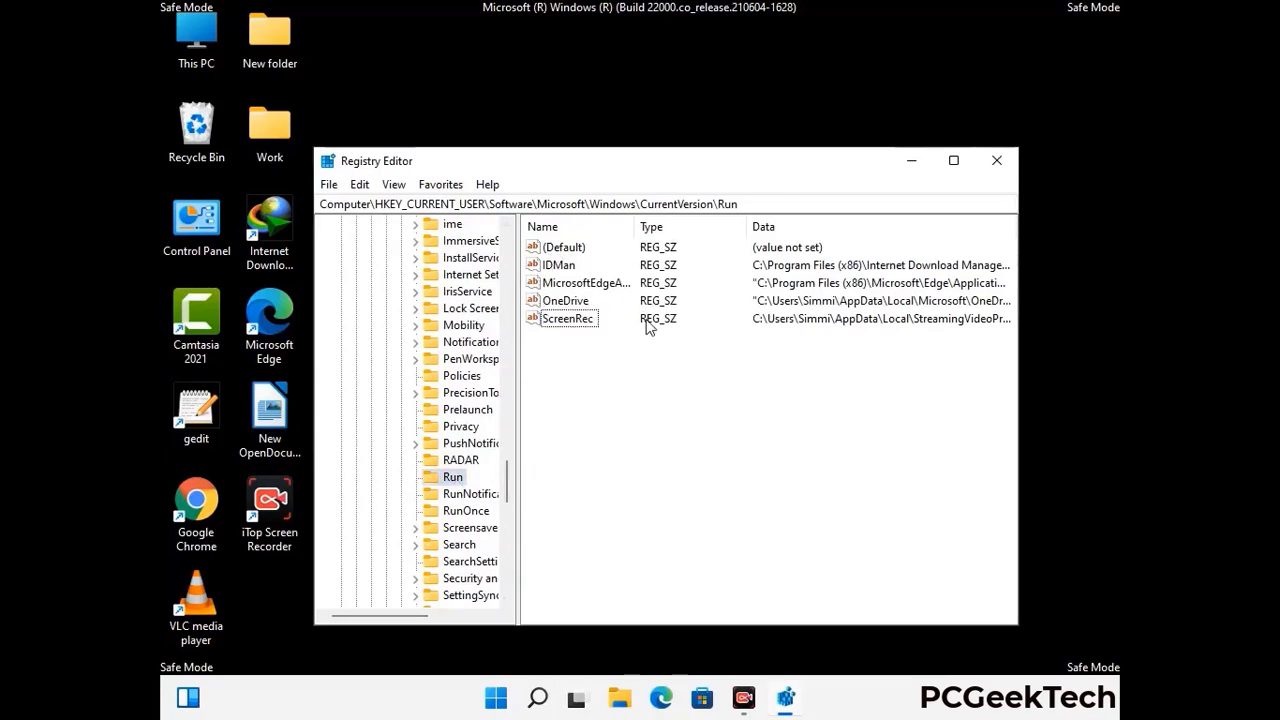
right_click(578, 326)
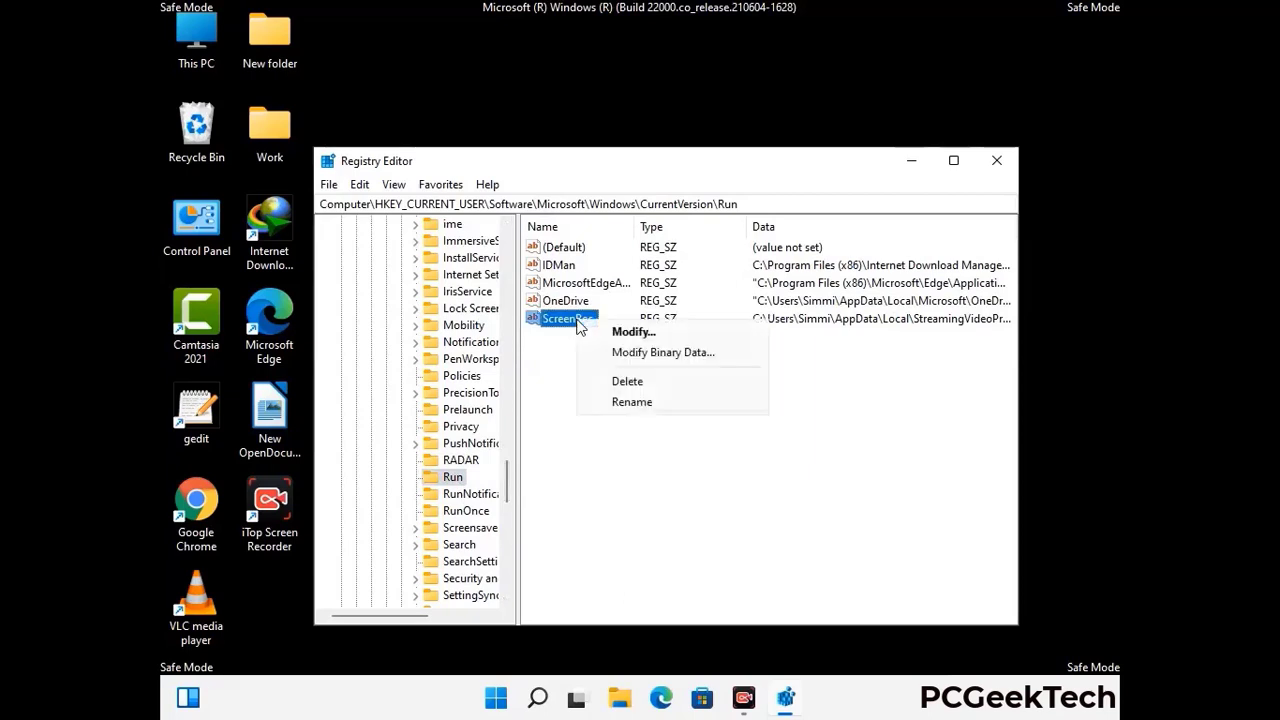
click(614, 381)
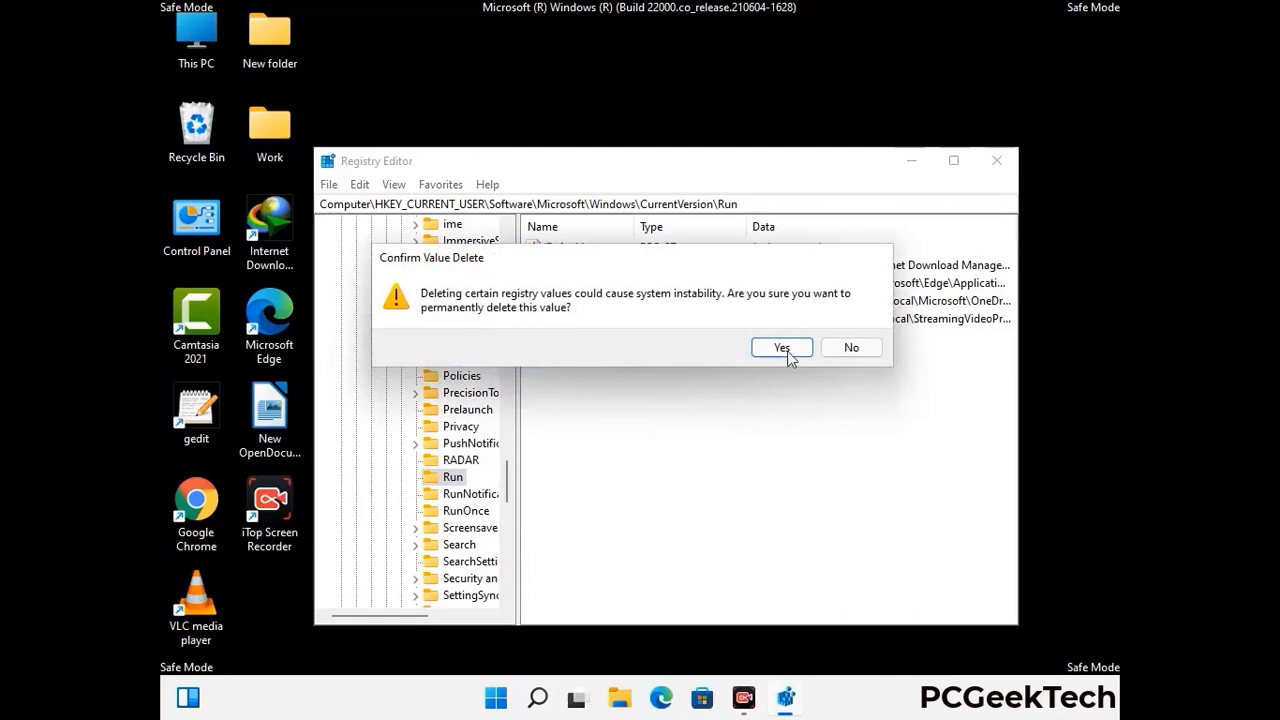
click(781, 348)
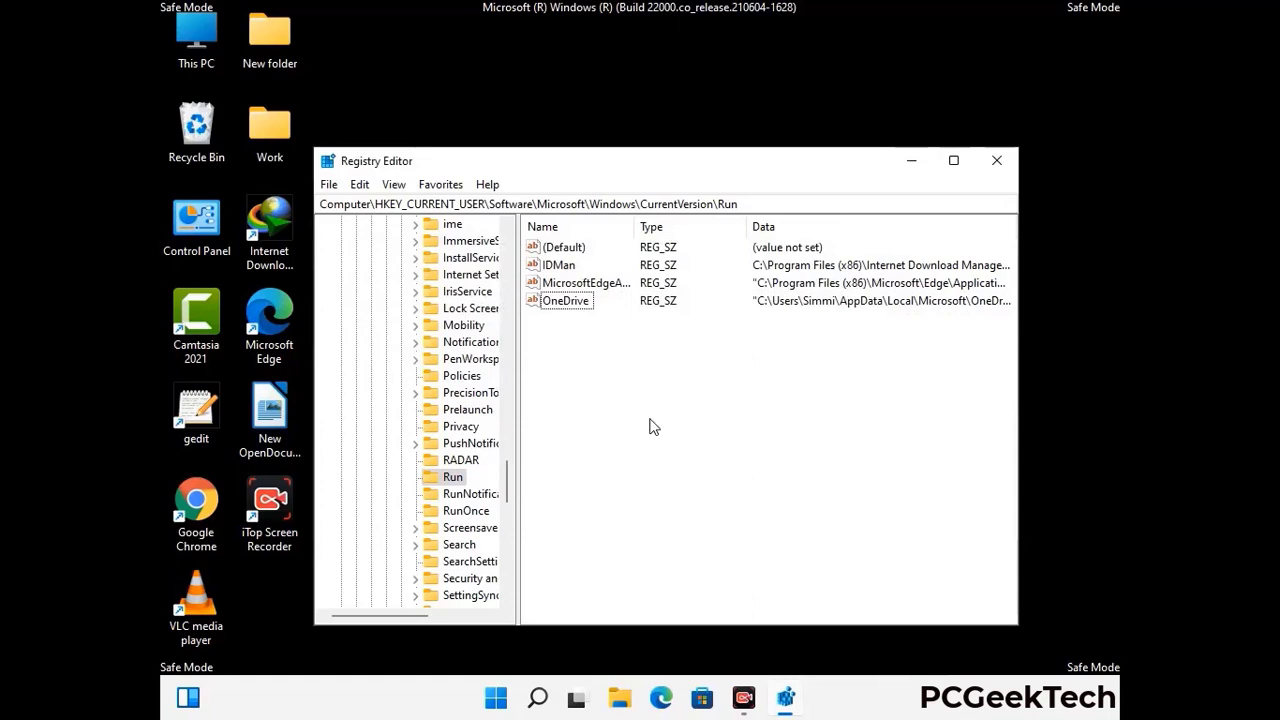
Step: Search the registry for "Virus Name" across keys, values and data, cancel the search, and close Registry Editor
key(ctrl+f)
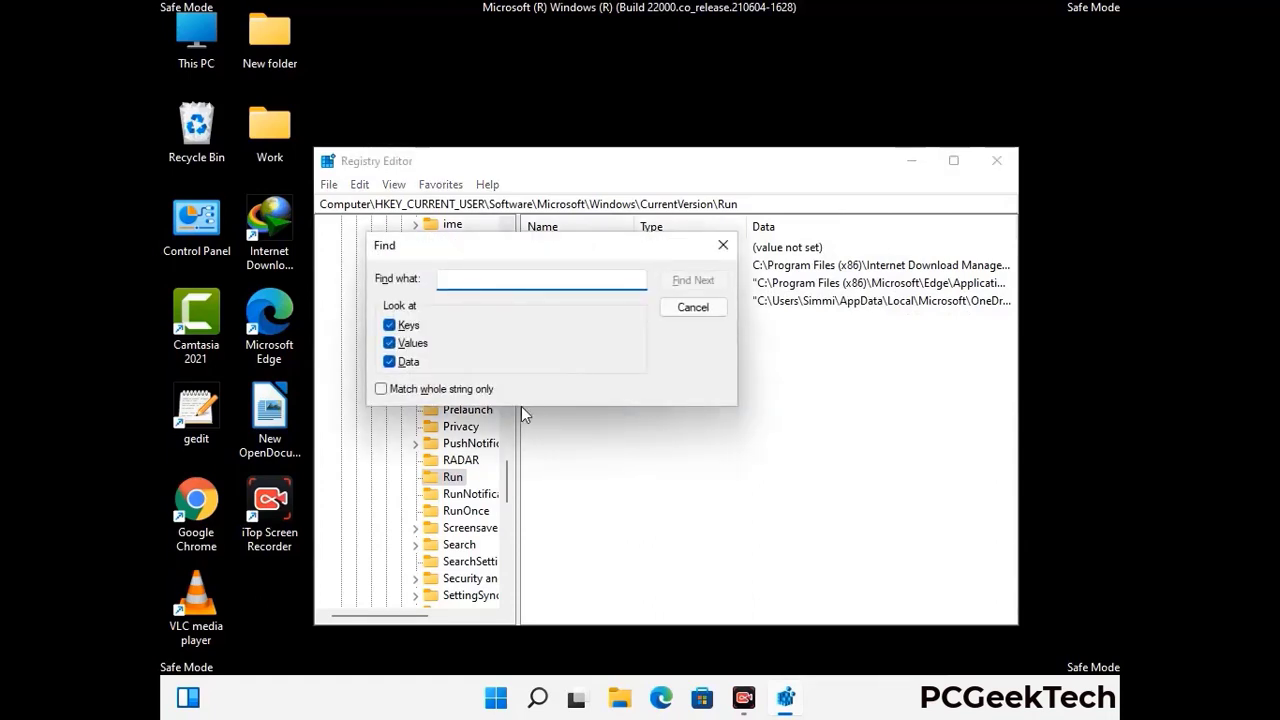
text(Vl)
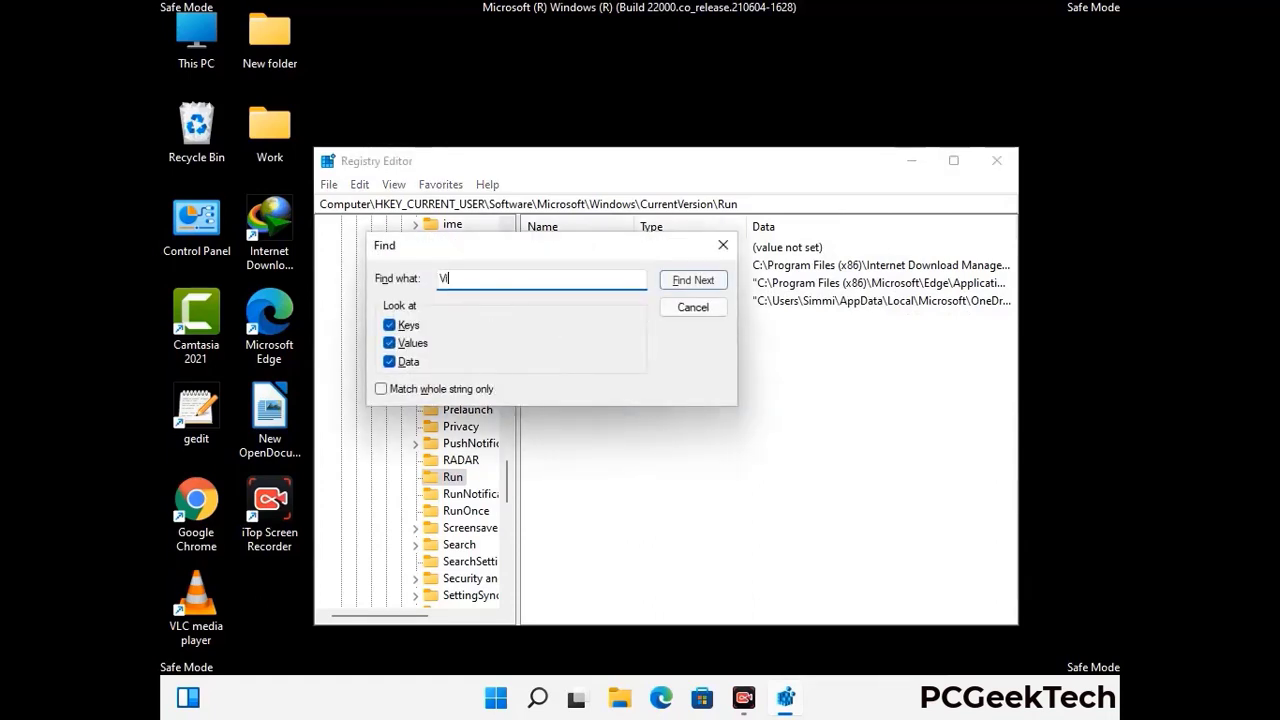
text(rus N)
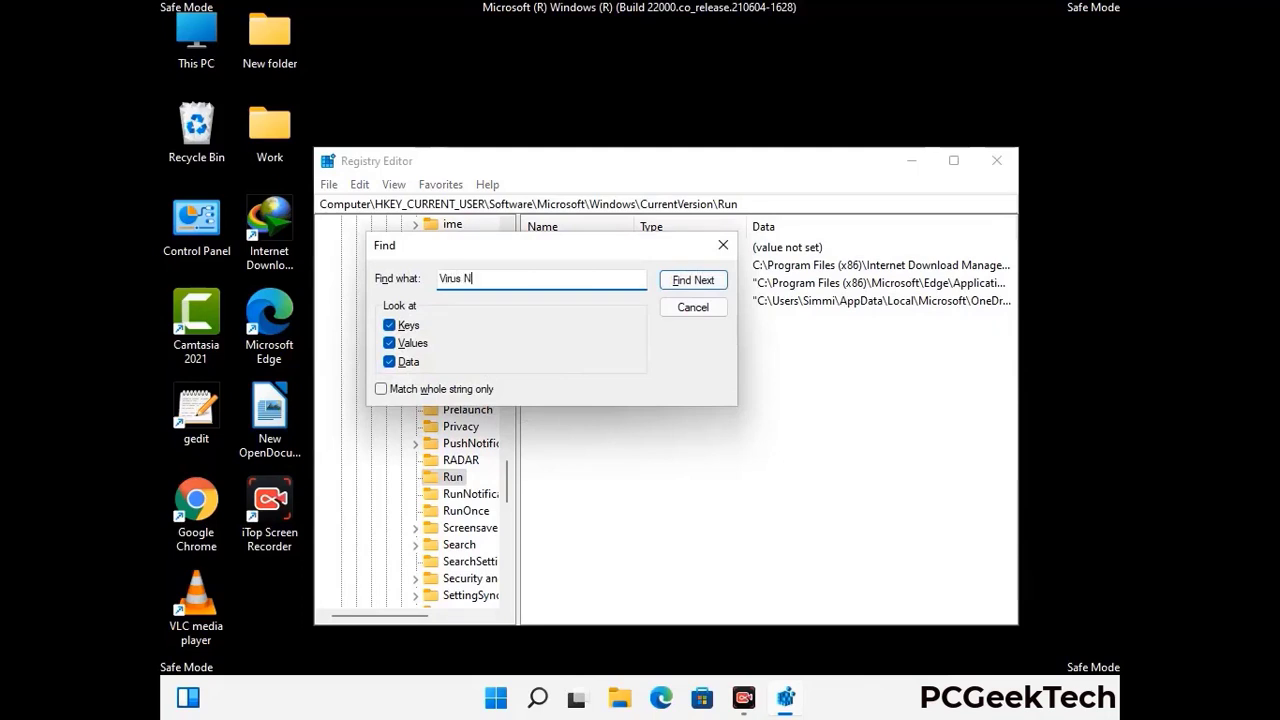
text(ame)
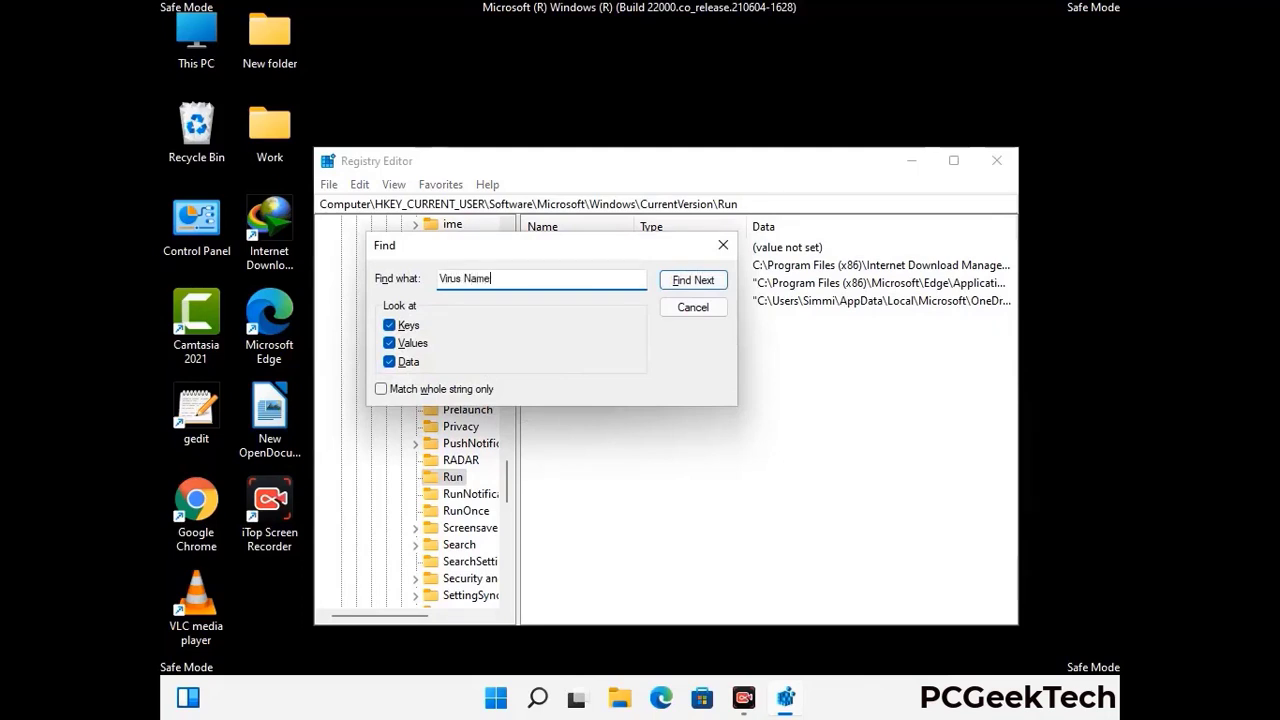
click(679, 284)
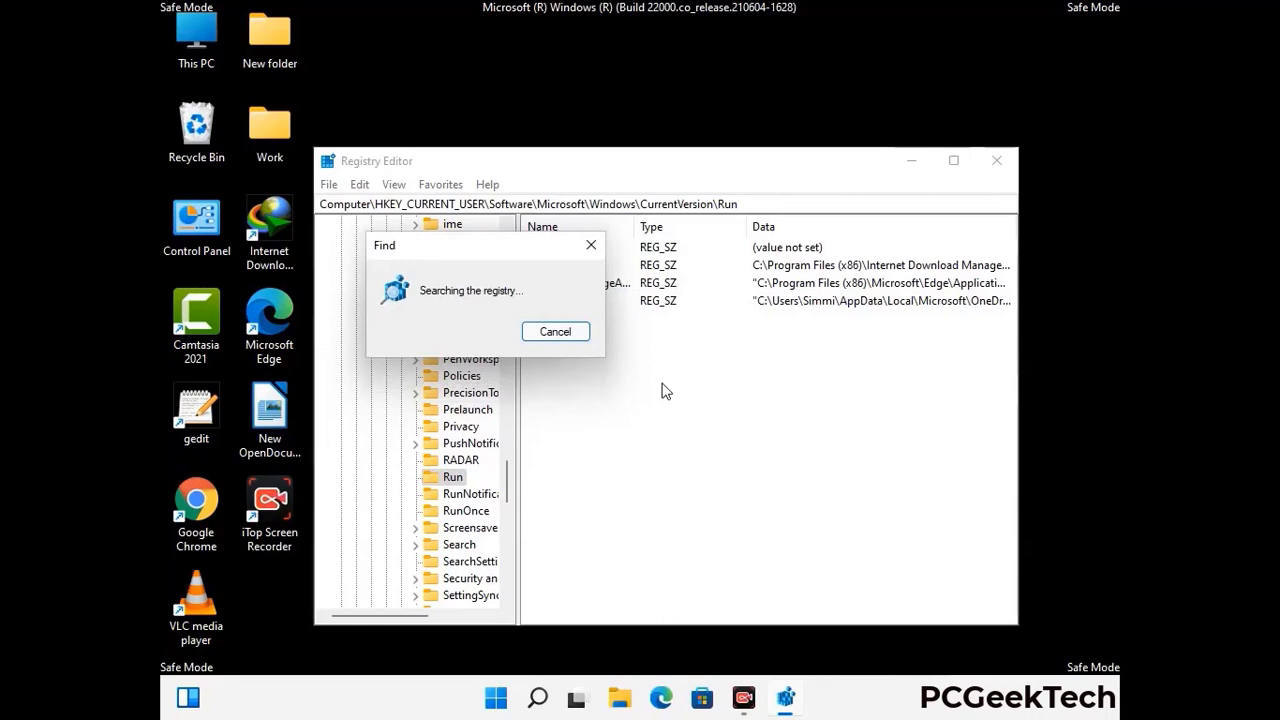
click(600, 254)
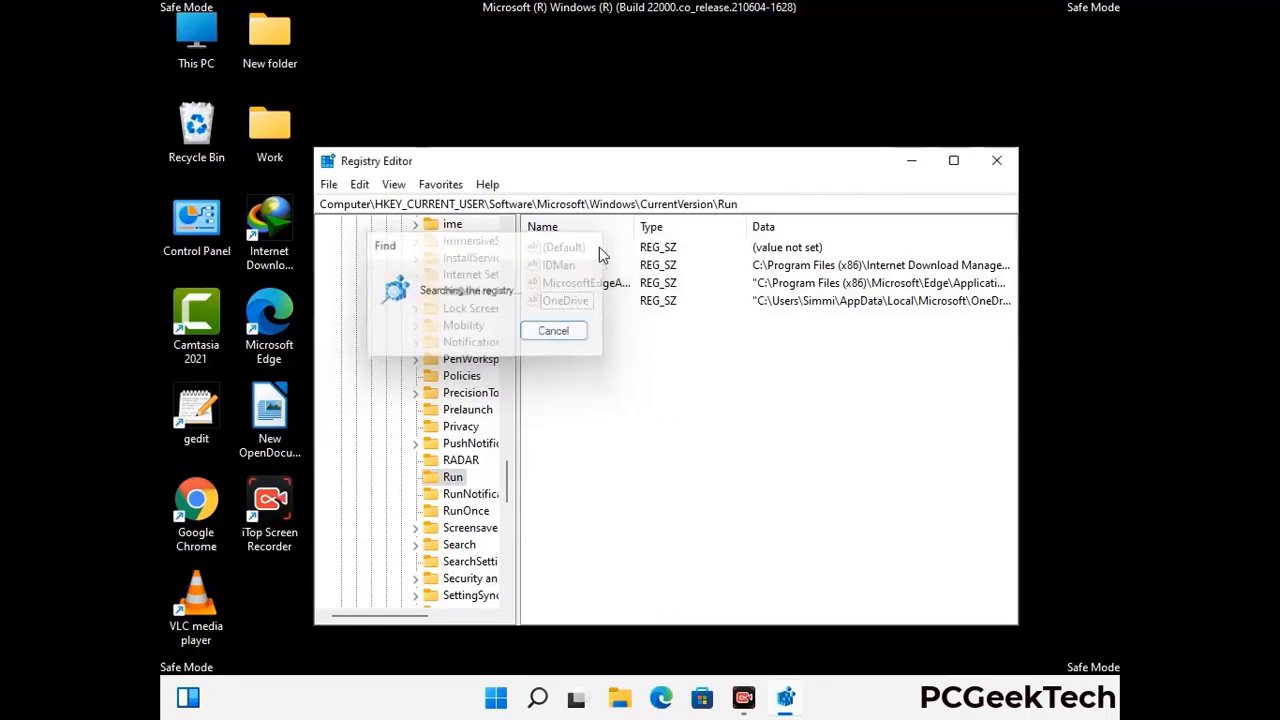
click(1002, 170)
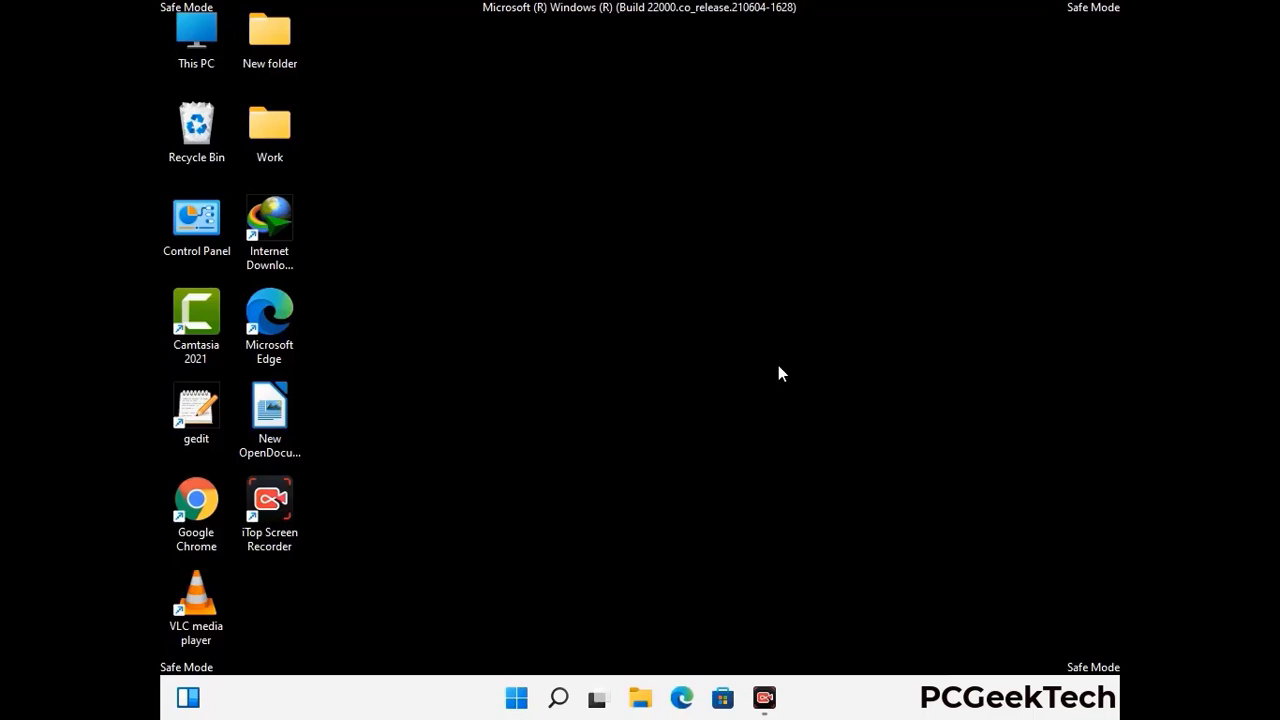
Step: Open System Configuration by running the msconfig command from the Run dialog
key(super+r)
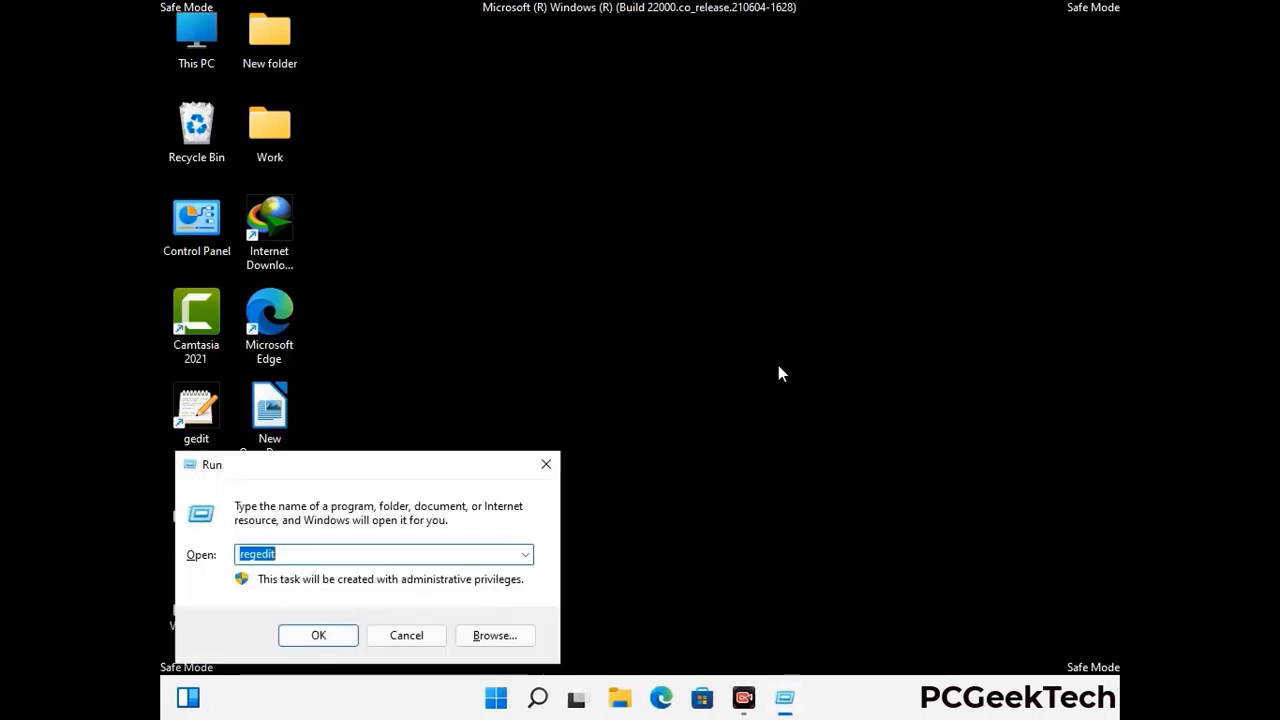
drag(371, 465, 655, 200)
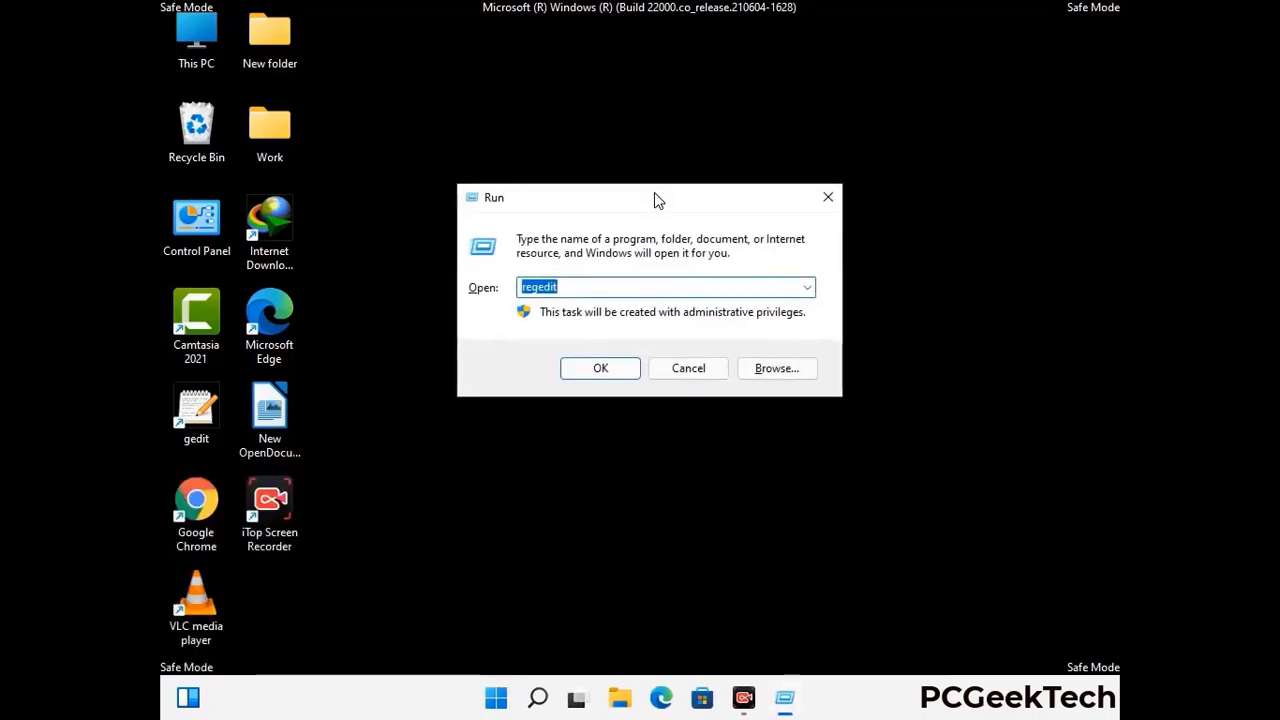
text(msconfig)
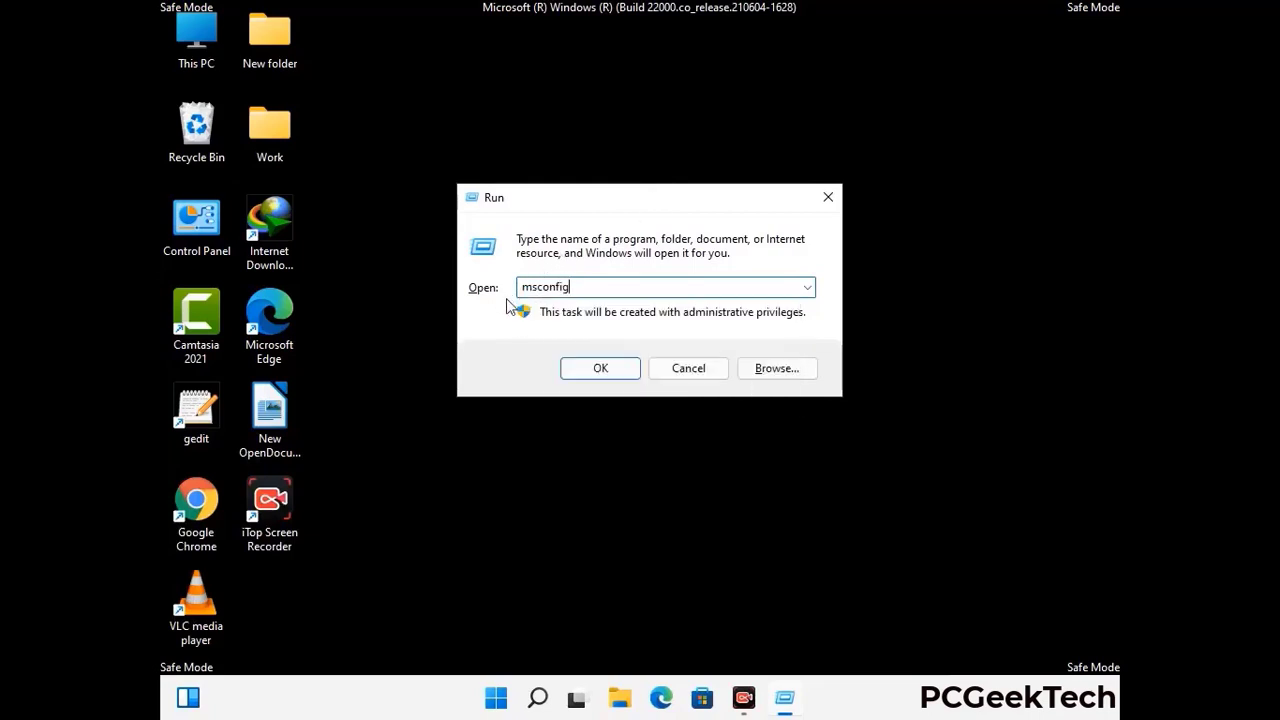
click(598, 369)
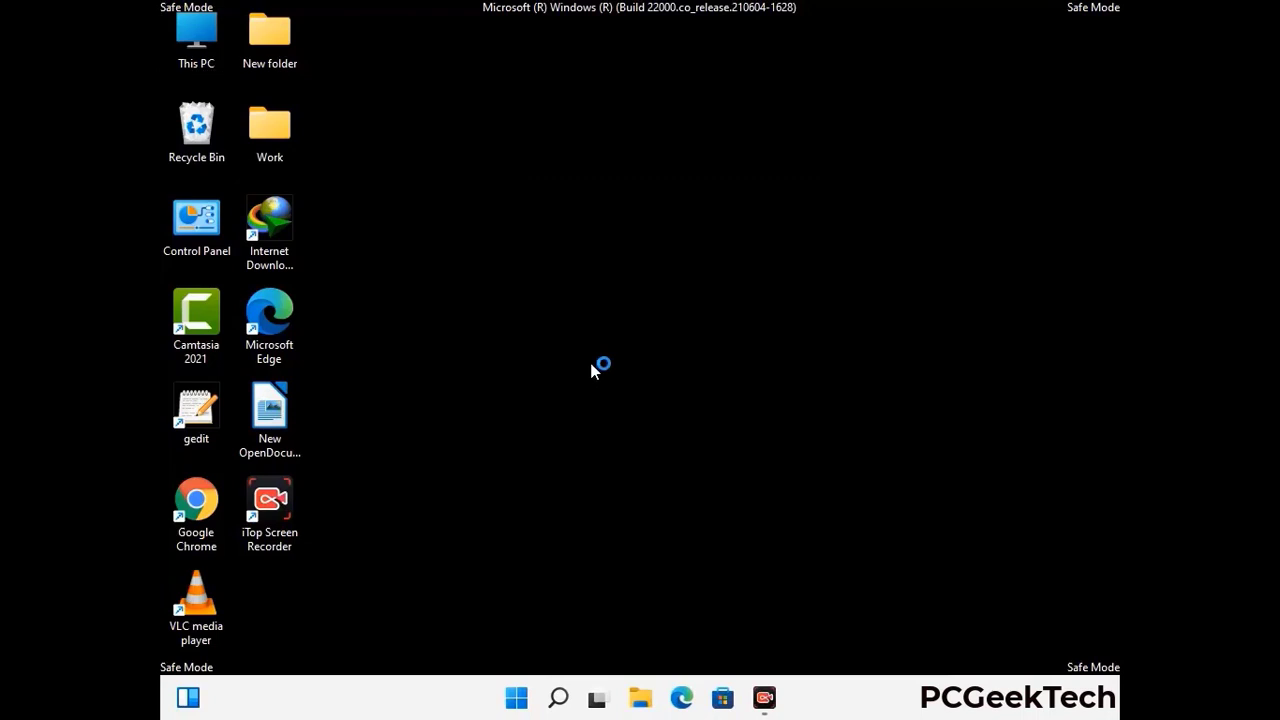
Step: Turn off Safe boot in the boot options for the Windows 11 installation
click(442, 200)
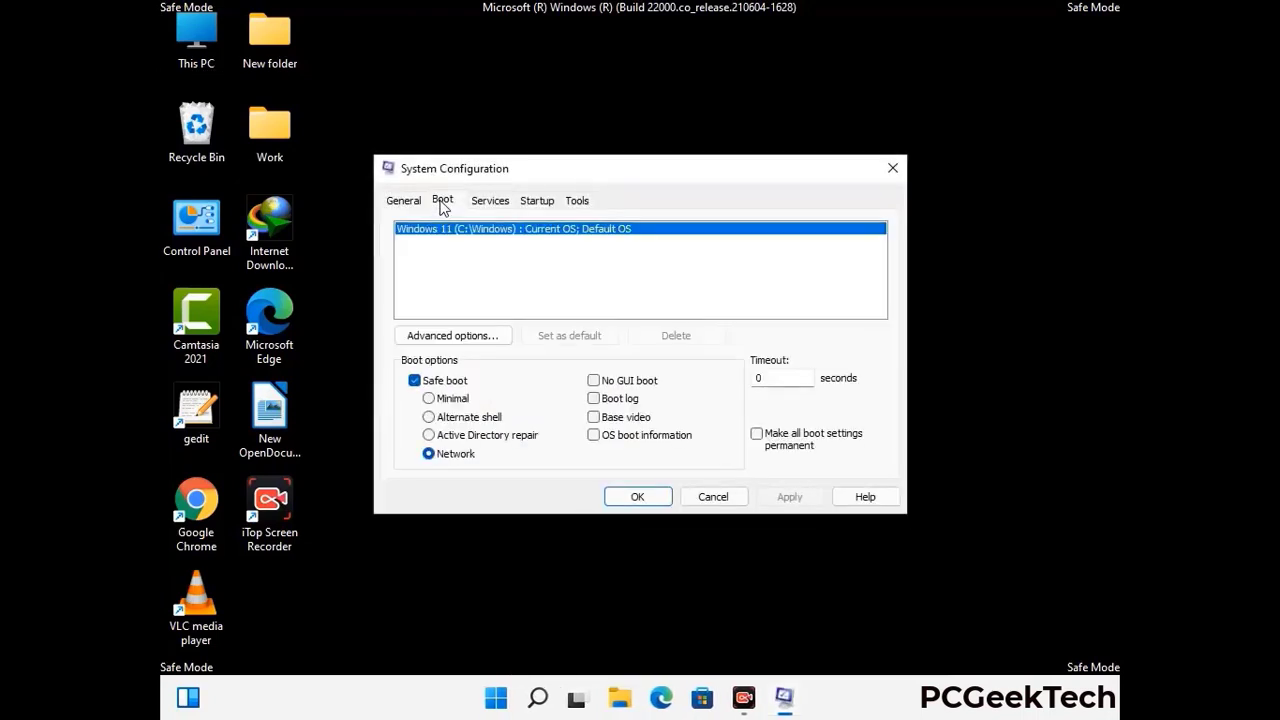
click(414, 382)
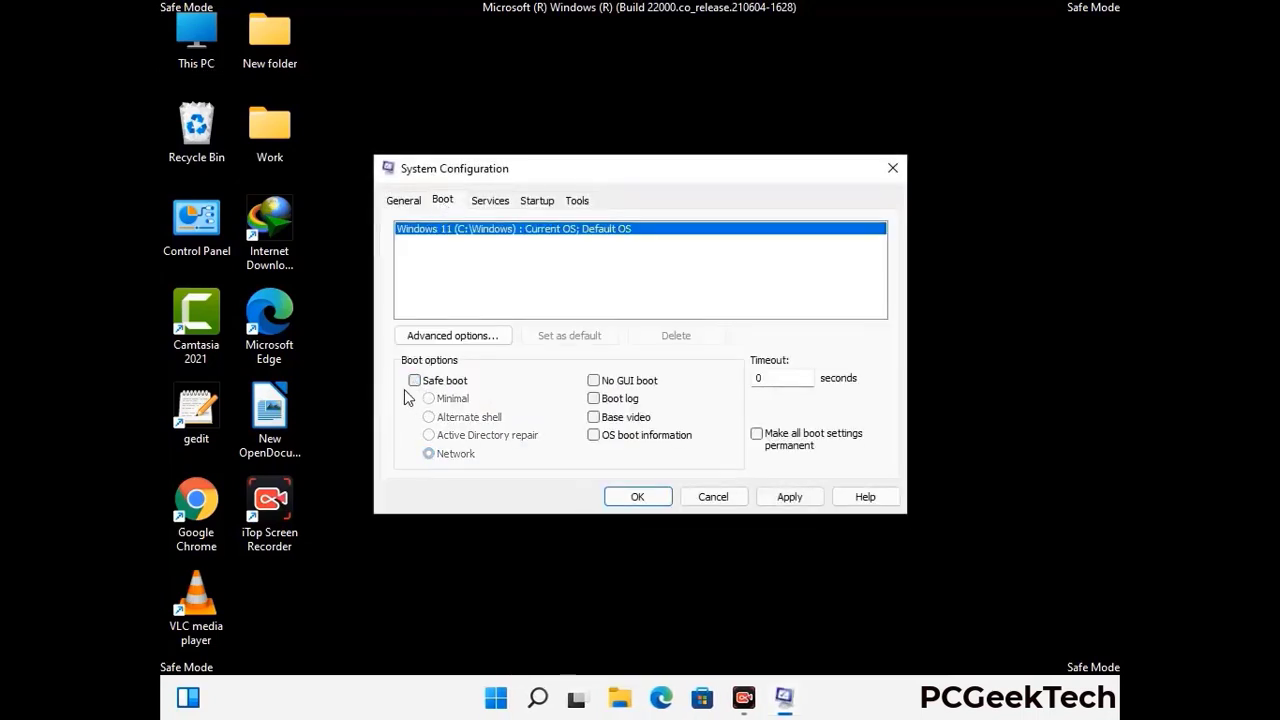